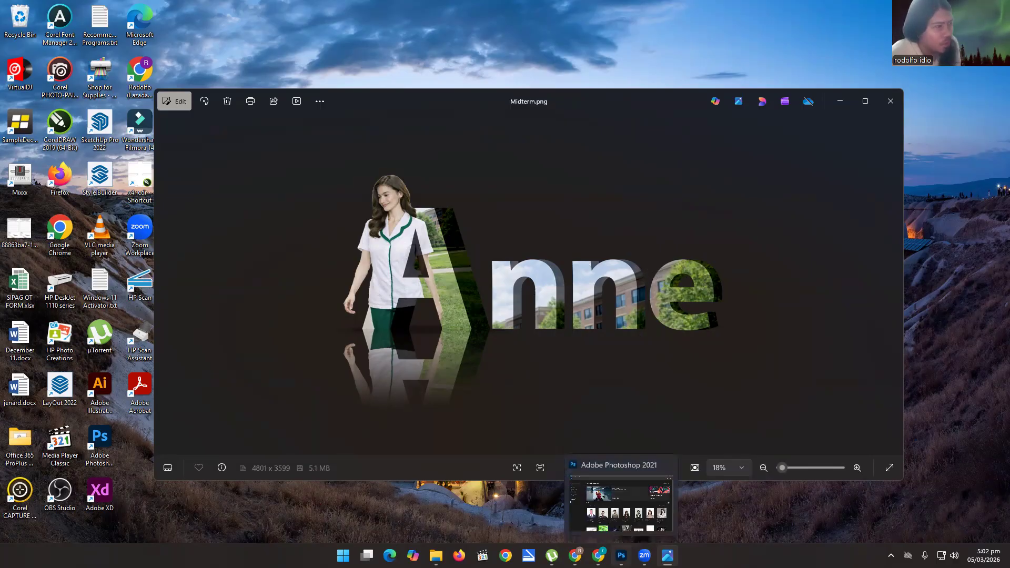
Switch to Photoshop and create a document from the Default Photoshop Size preset, 16 x 12 cm, with resolution set to 300 pixels/centimeter.
left_click(622, 555)
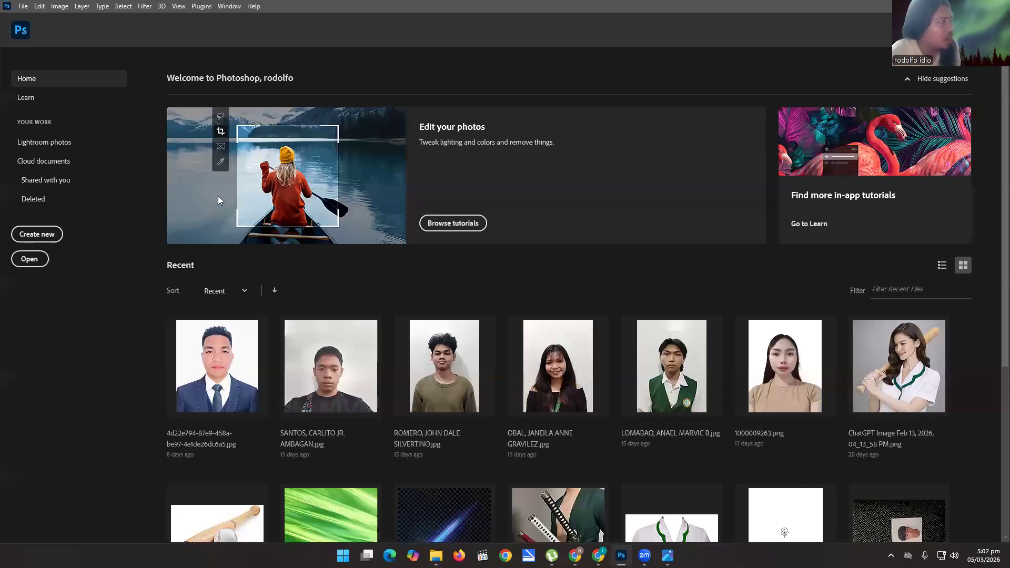
left_click(23, 8)
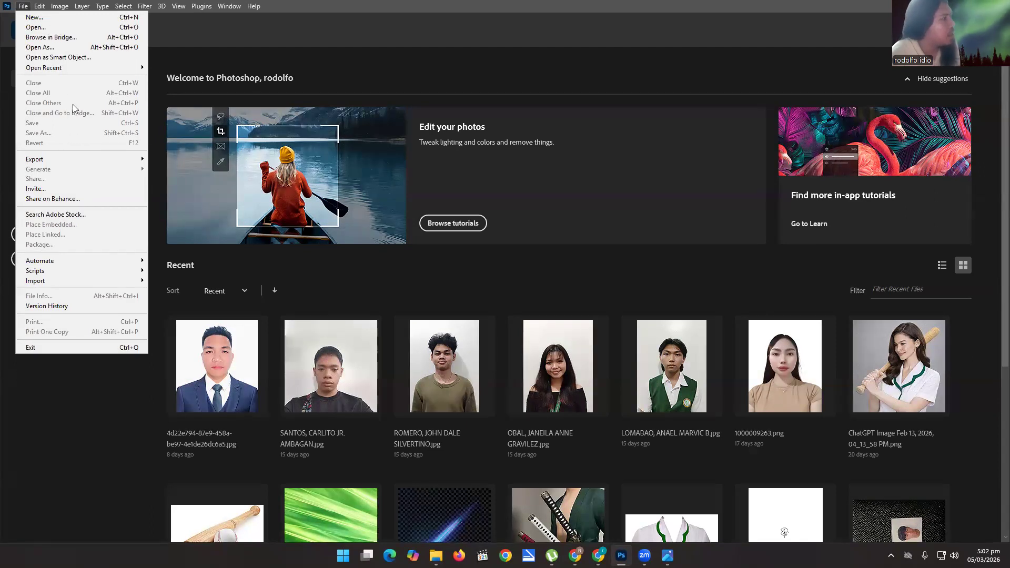
left_click(52, 18)
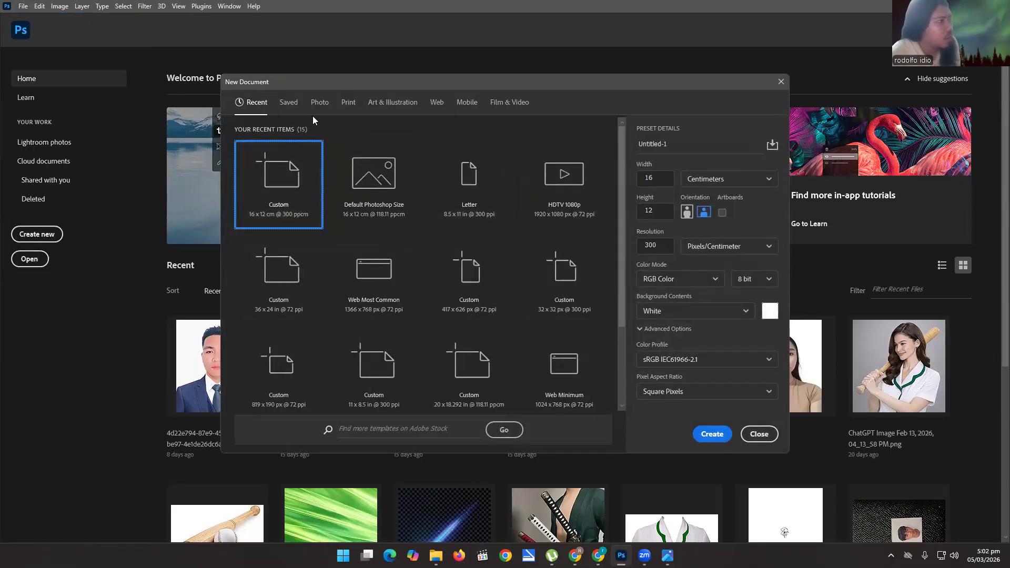
left_click(322, 105)
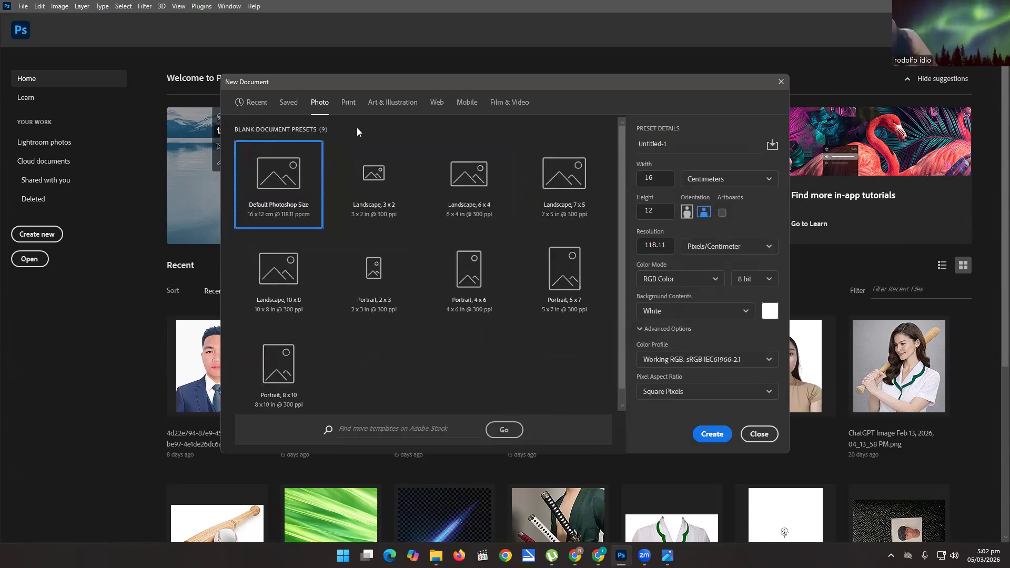
left_click(253, 104)
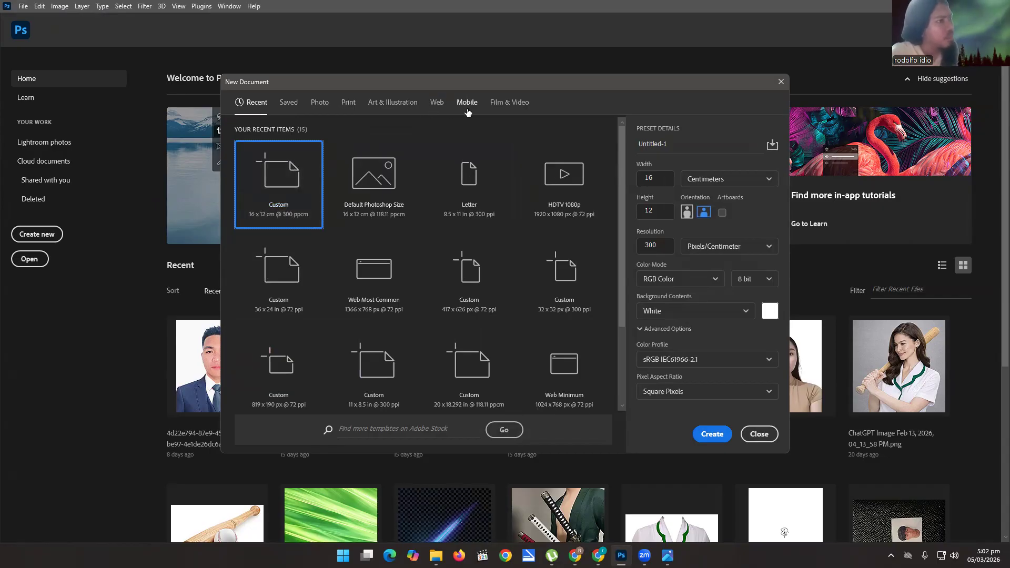
left_click(320, 103)
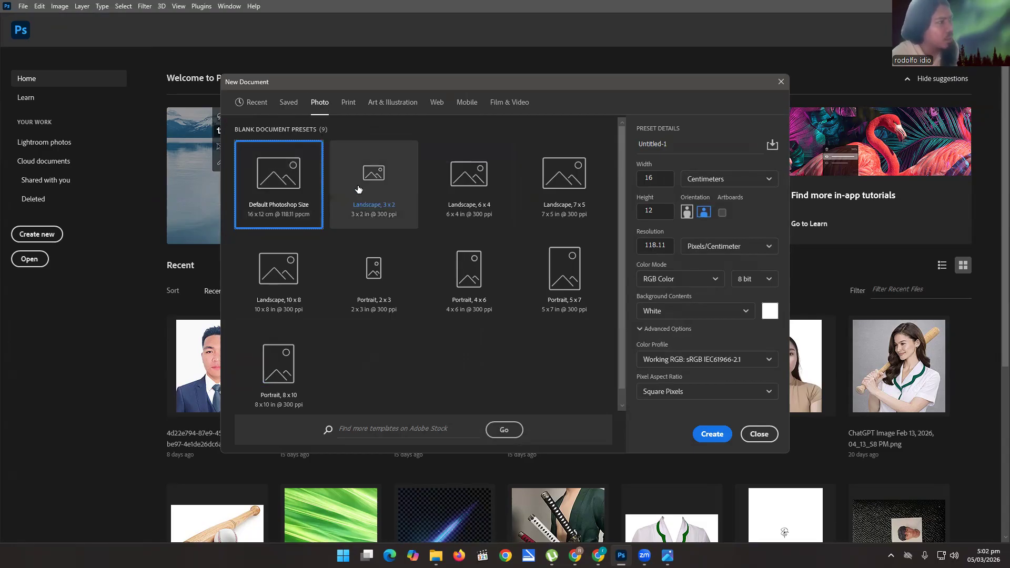
left_click(375, 185)
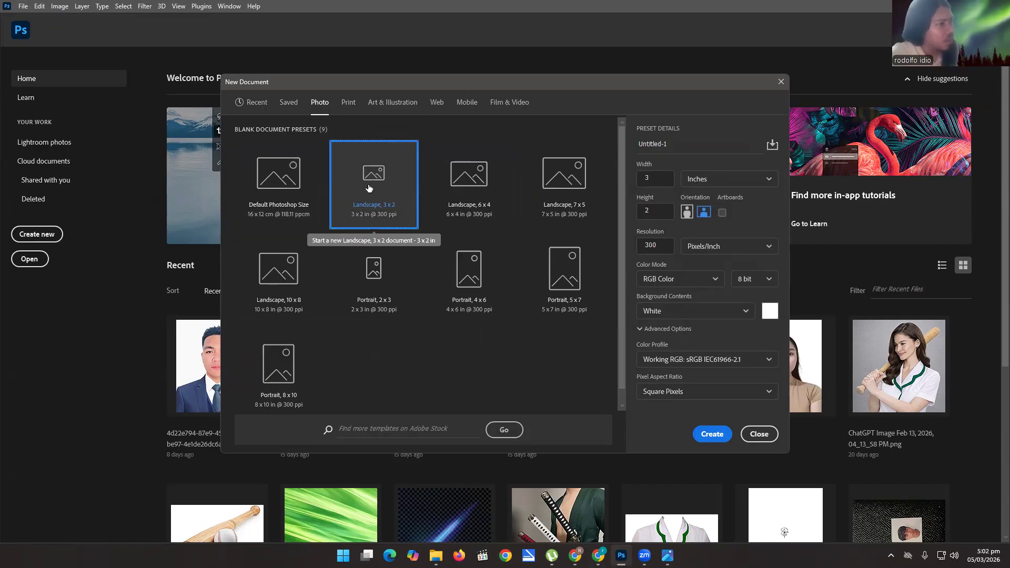
left_click(284, 182)
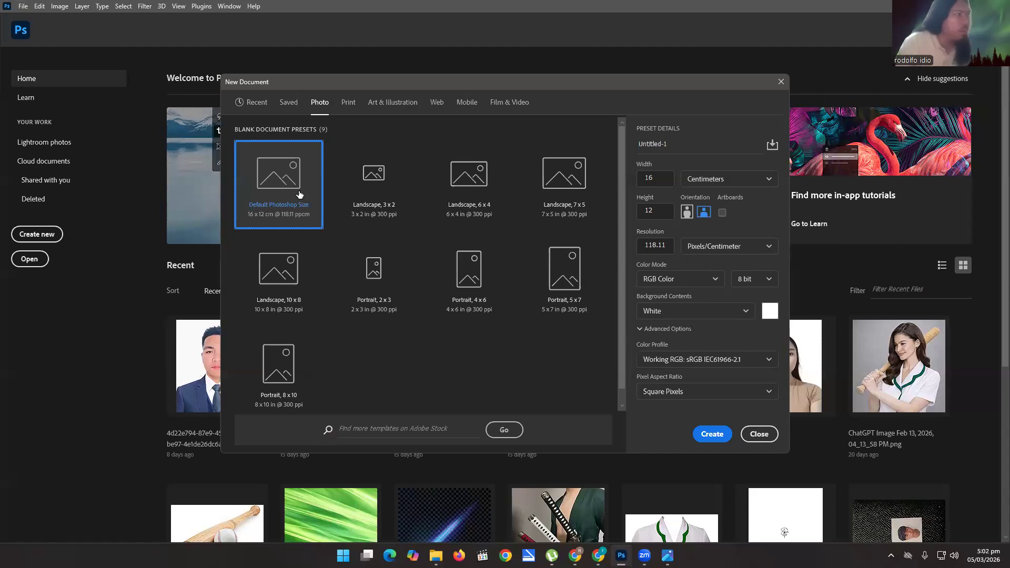
double_click(668, 247)
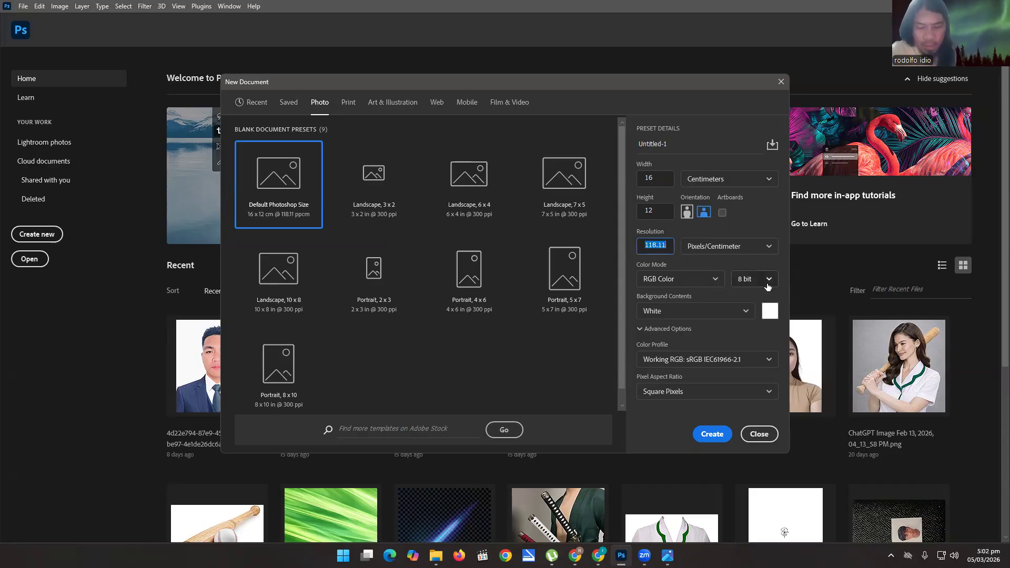
type("300")
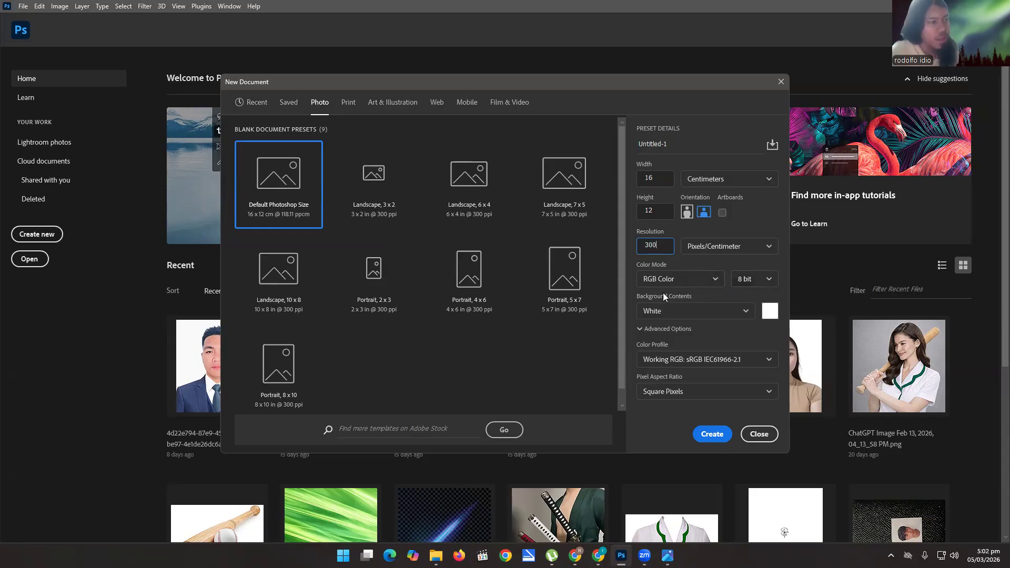
left_click(719, 444)
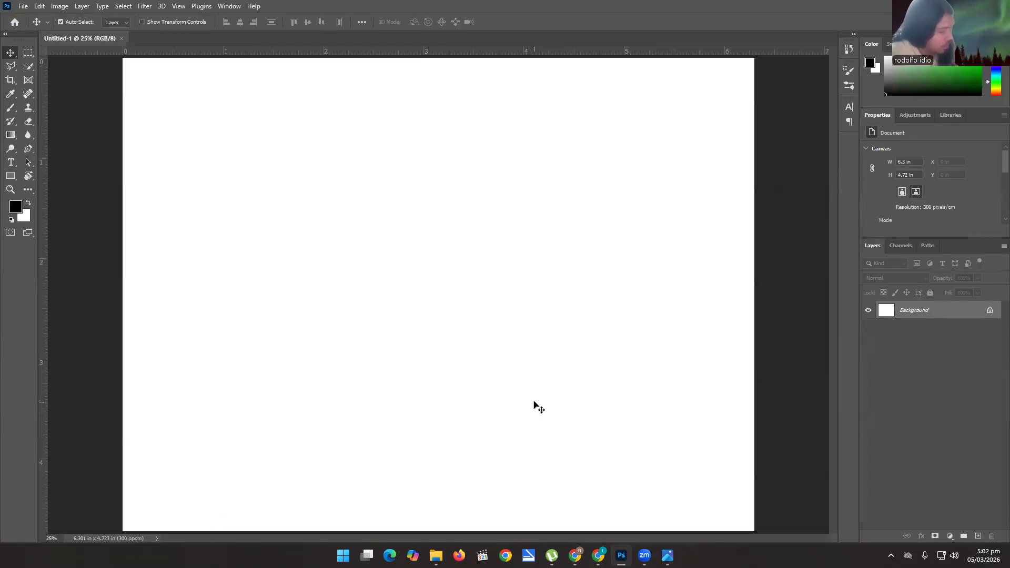
Fit the blank canvas in view and examine the Midterm.png reference image in the photo viewer.
scroll(481, 350, "down", 2)
scroll(480, 349, "up", 2)
scroll(480, 349, "down", 1)
scroll(480, 349, "down", 1)
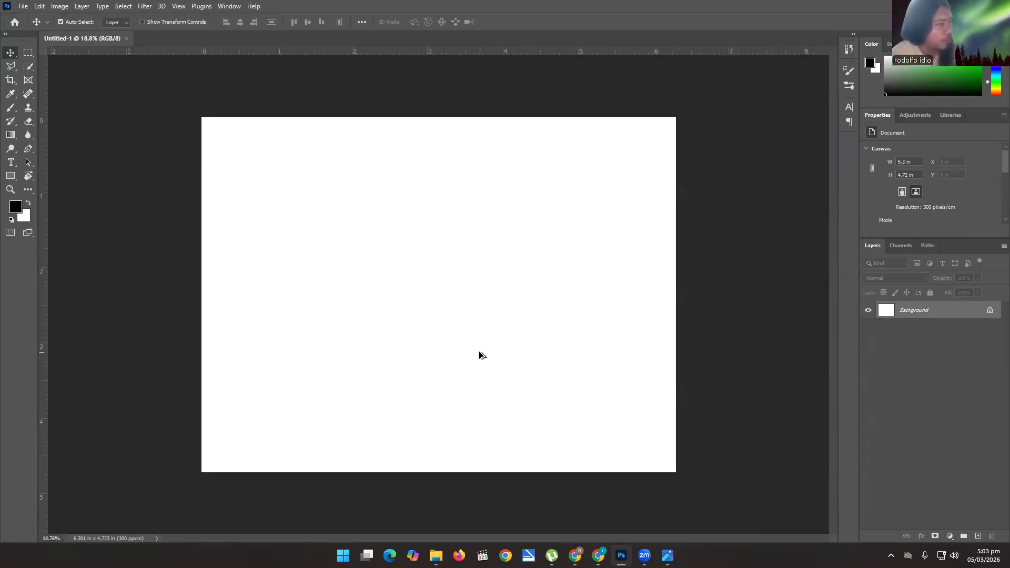
scroll(478, 352, "up", 2)
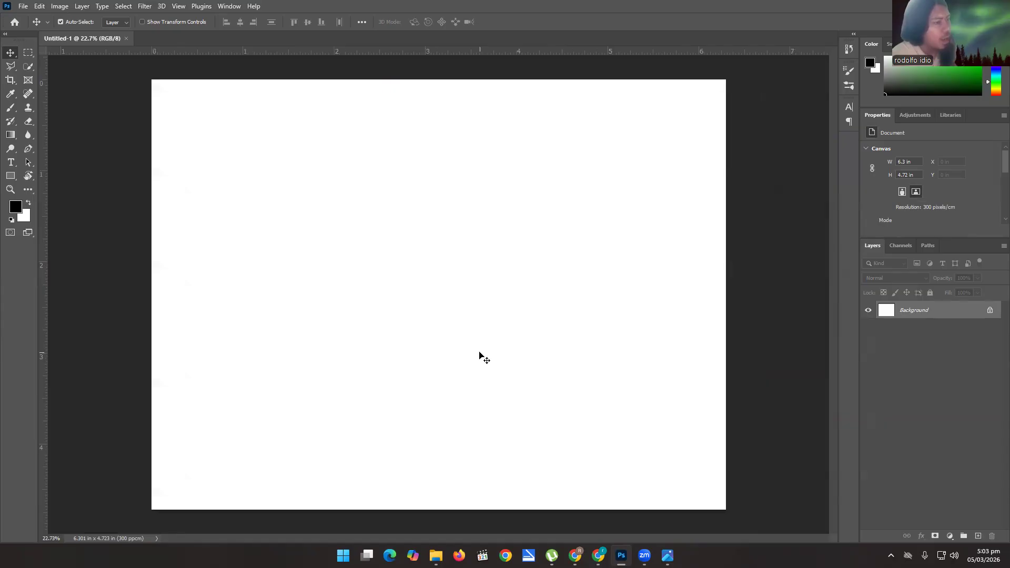
key("alt+Tab")
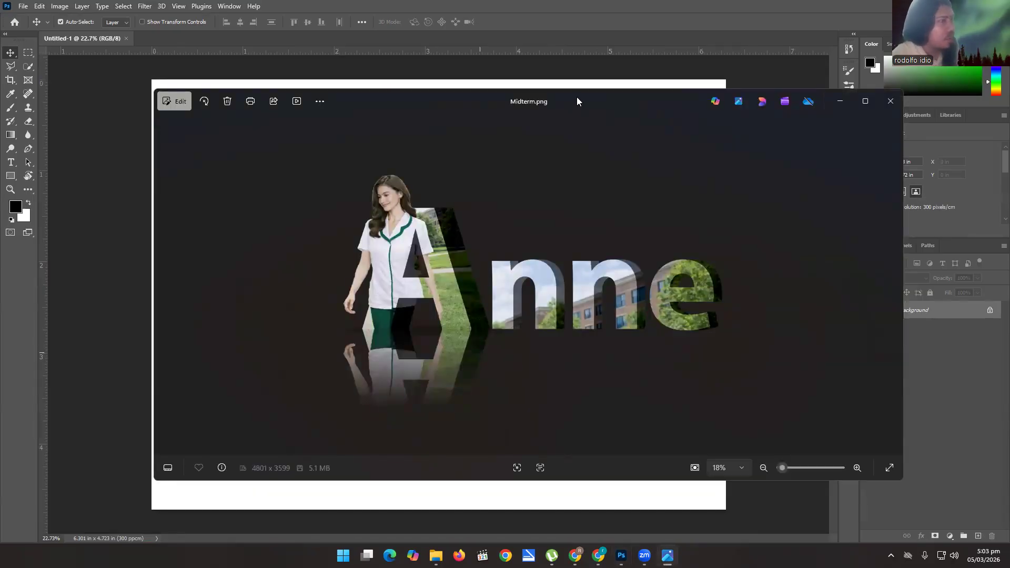
left_click_drag(577, 101, 530, 106)
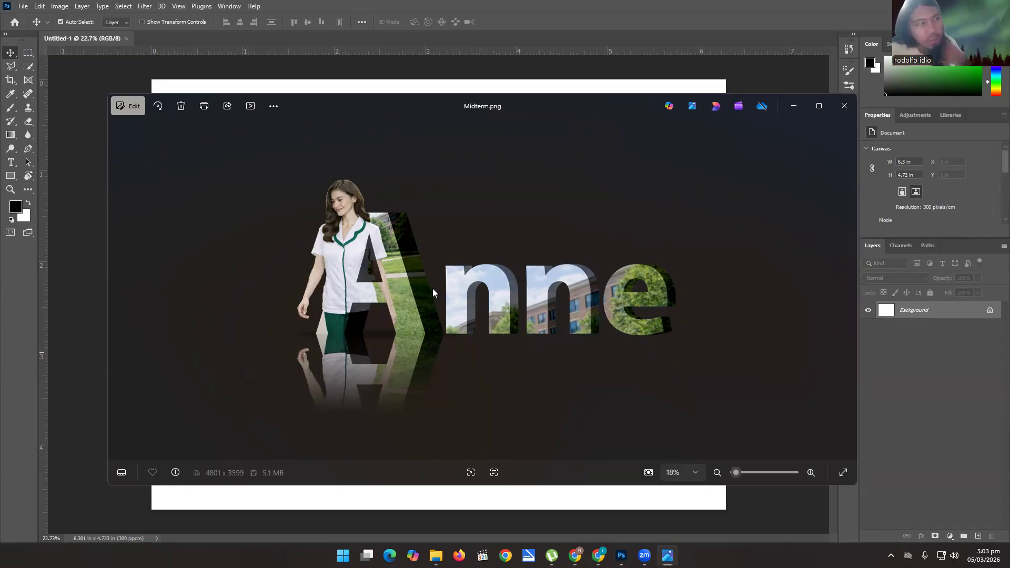
left_click(789, 102)
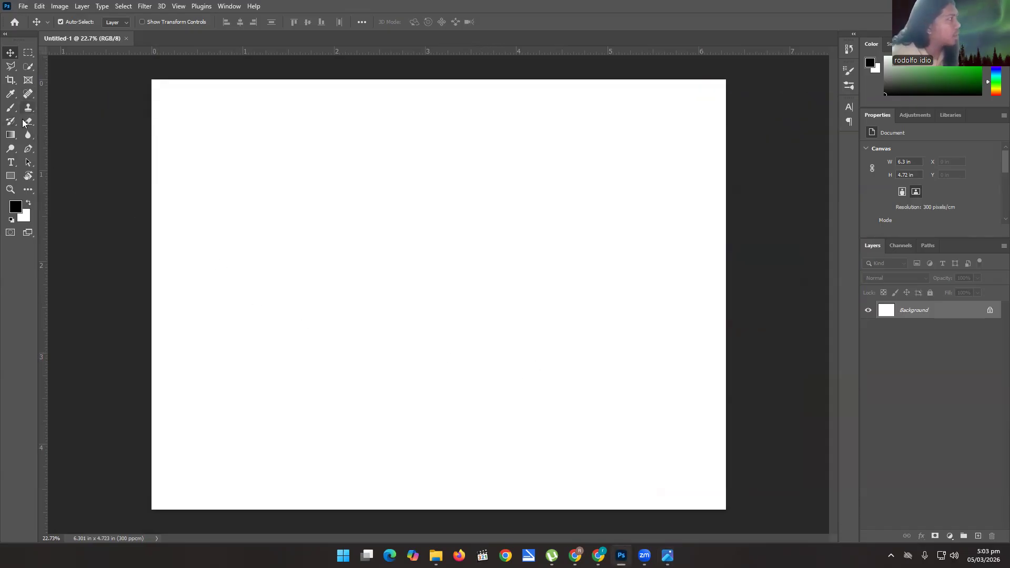
Add a capital letter "A" as point text near the middle of the canvas.
left_click(11, 163)
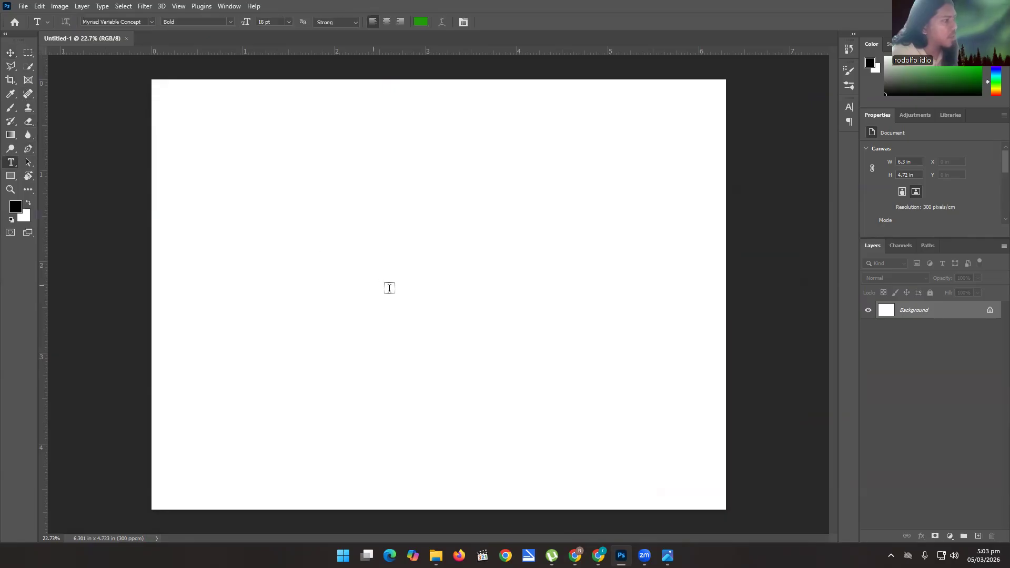
left_click(385, 287)
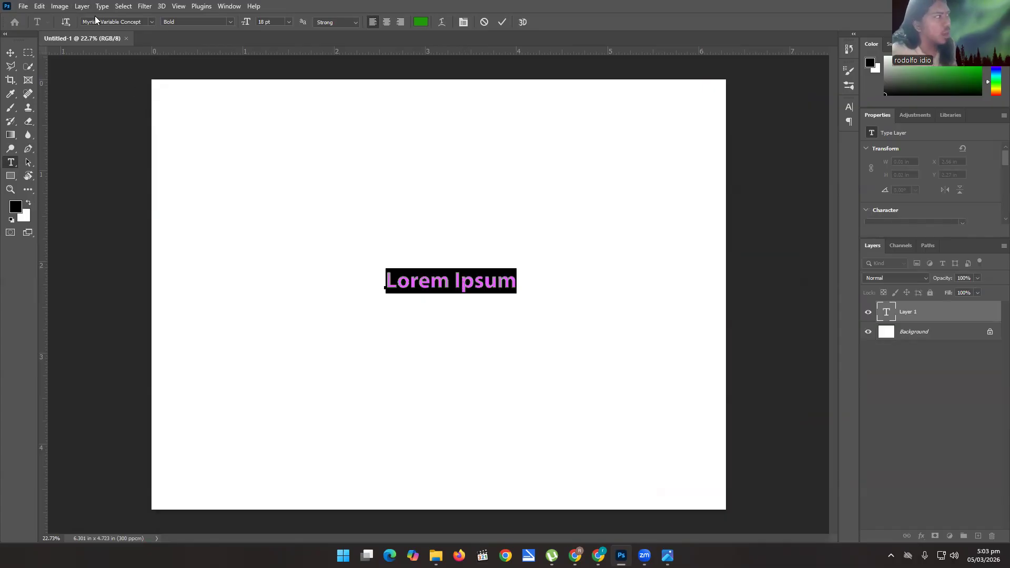
type("a")
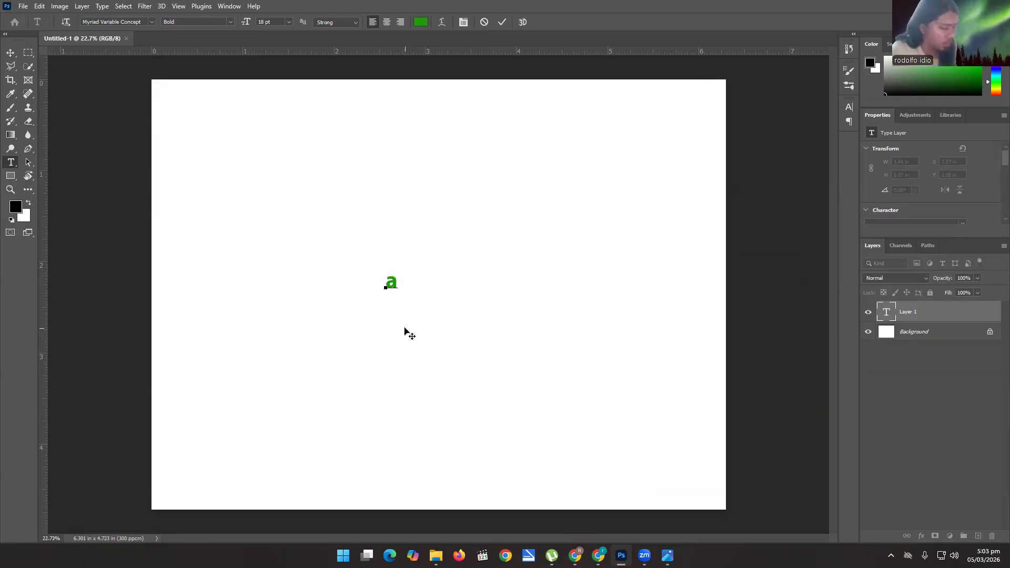
key("BackSpace")
type("A")
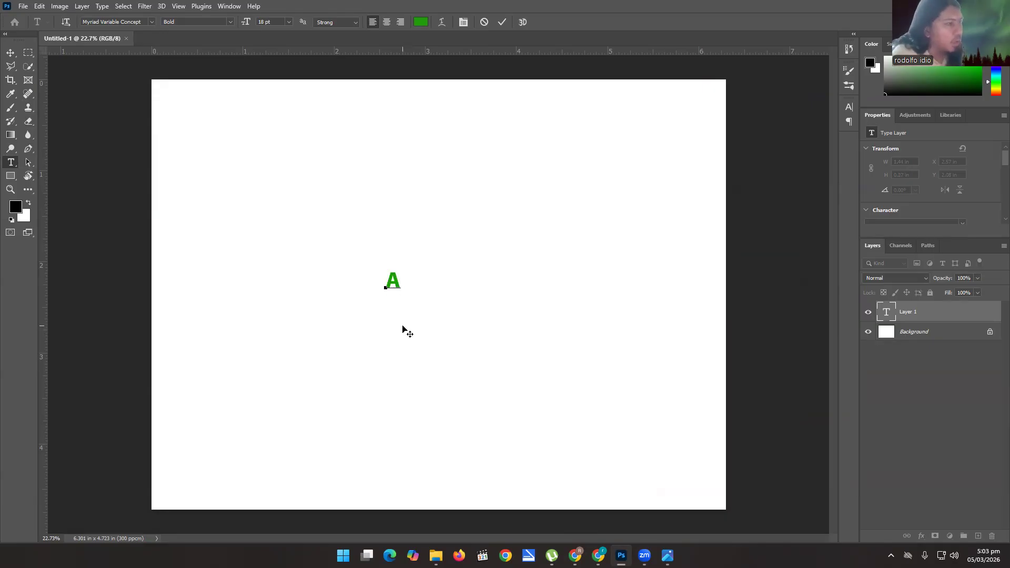
Compare the letter on the canvas with the letter A in the Midterm.png reference image.
key("alt+Tab")
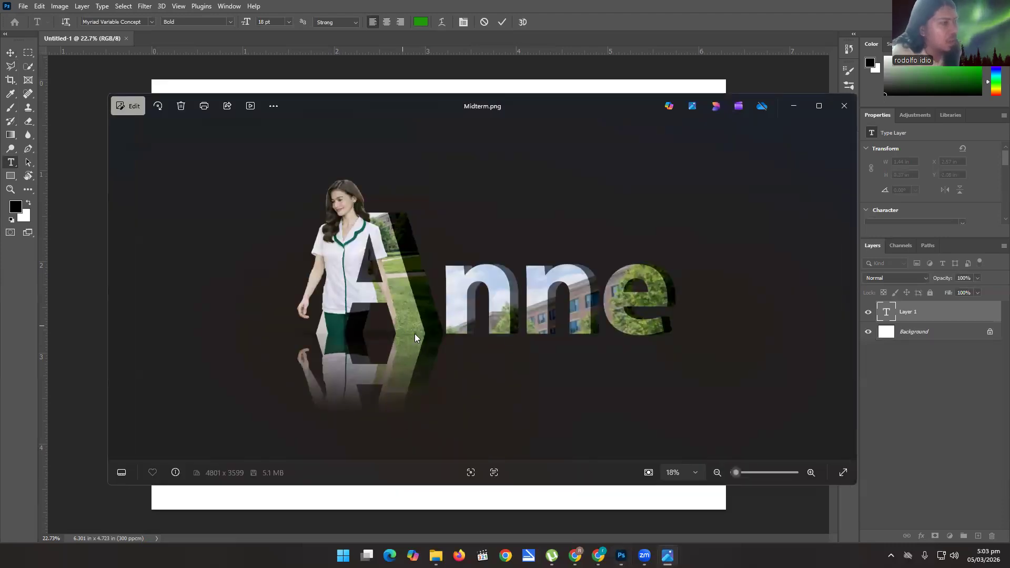
key("alt+Tab")
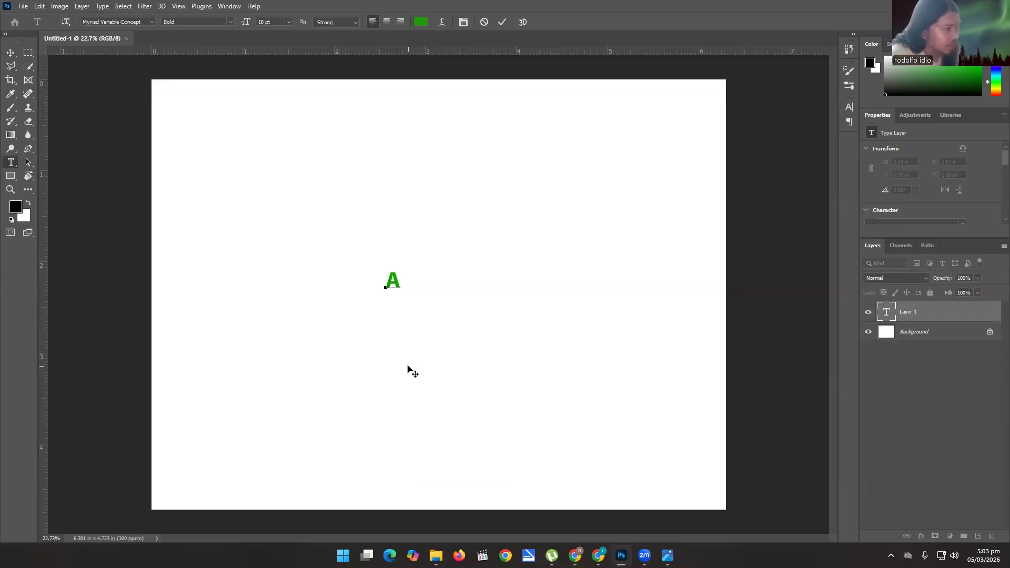
key("alt+Tab")
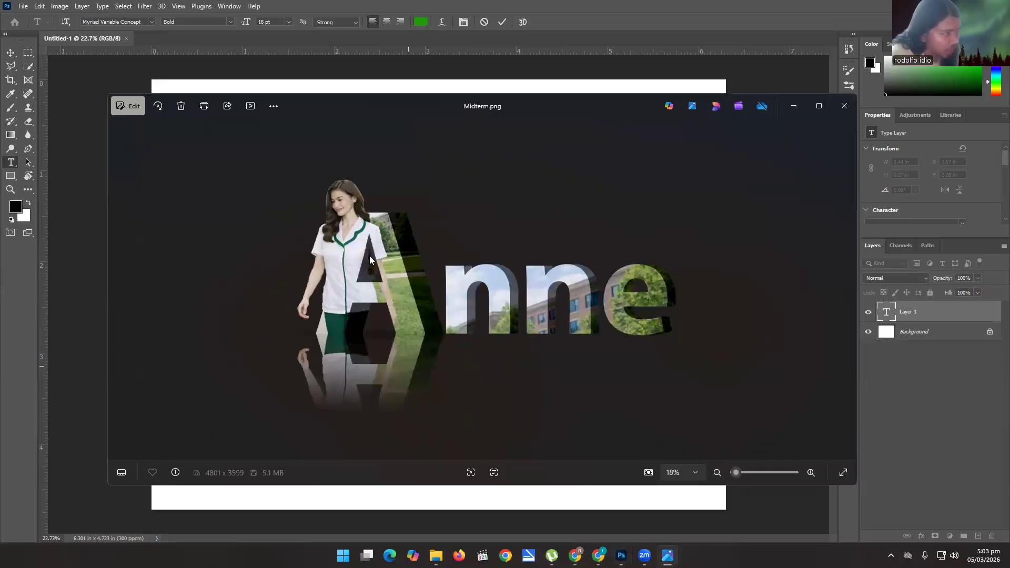
key("alt+Tab")
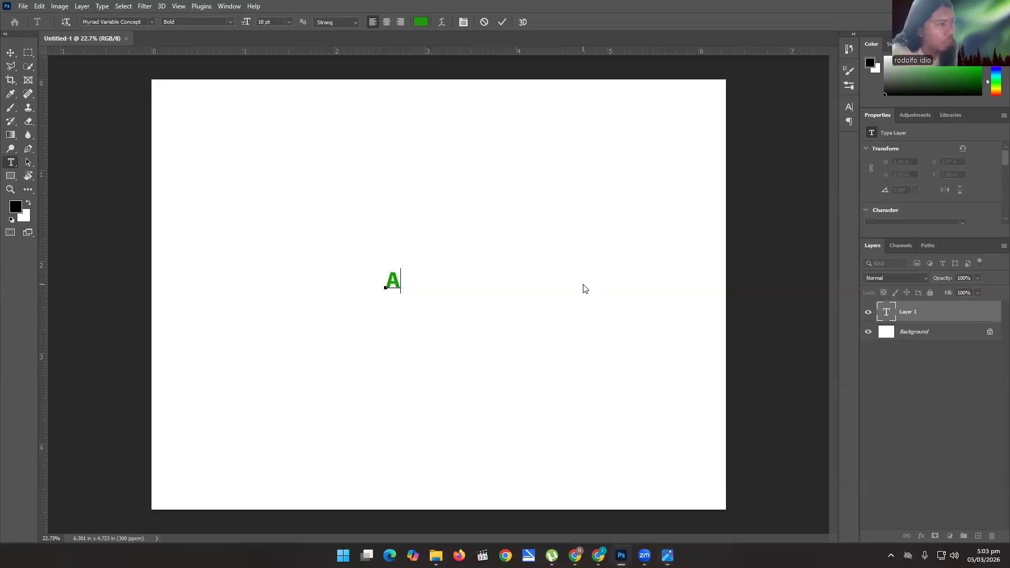
Commit the text, scale the letter A up to about 1.7 x 2.85 in, and position it in the left half of the canvas.
left_click(10, 53)
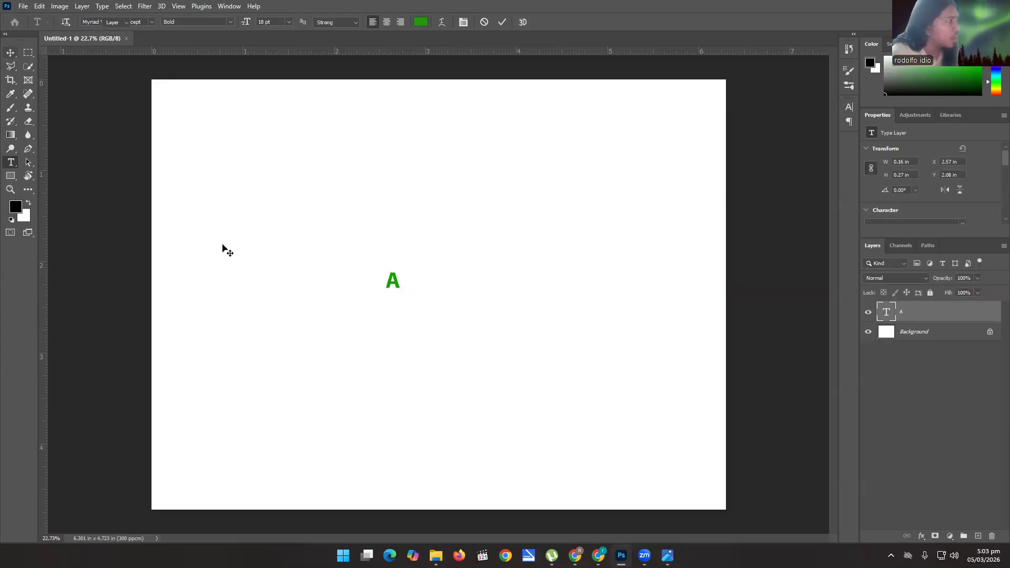
key("ctrl+t")
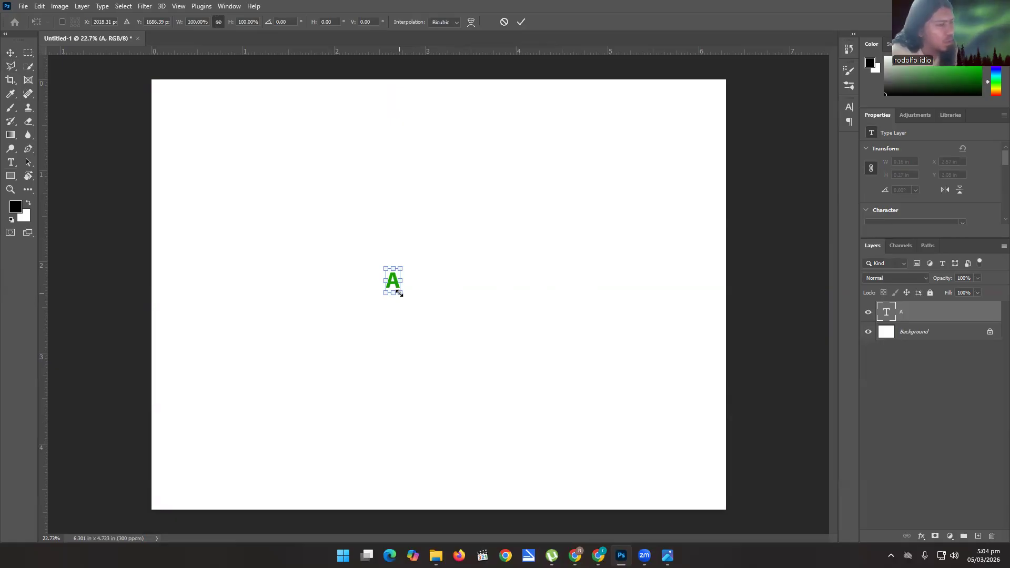
left_click_drag(399, 293, 574, 420)
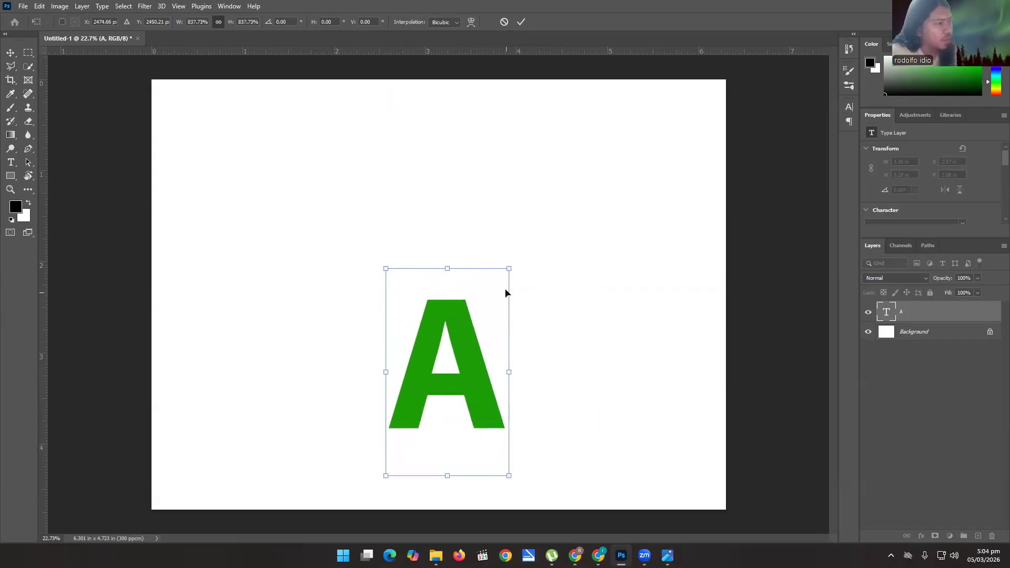
left_click_drag(509, 268, 541, 216)
left_click_drag(490, 333, 339, 268)
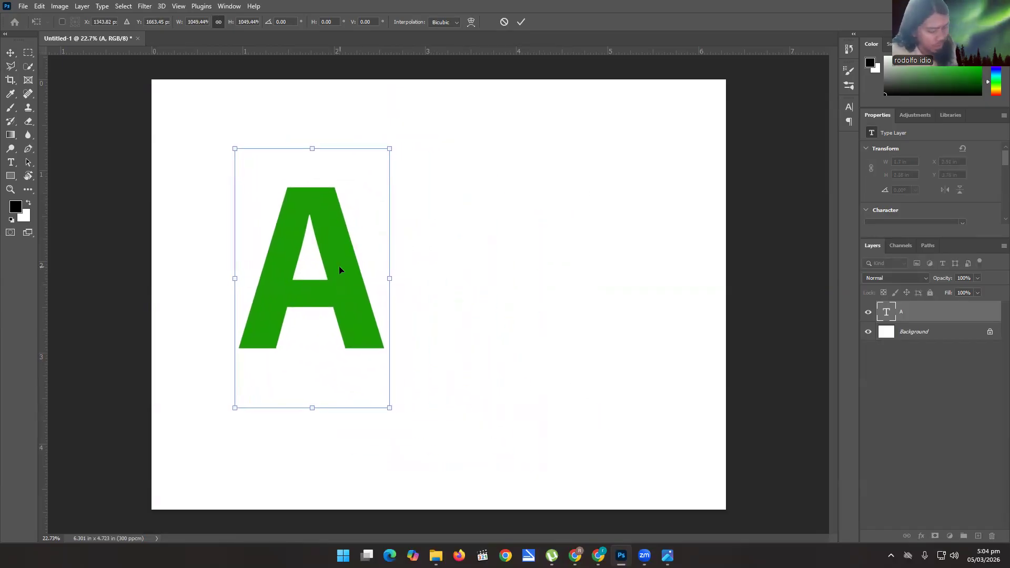
key("Return")
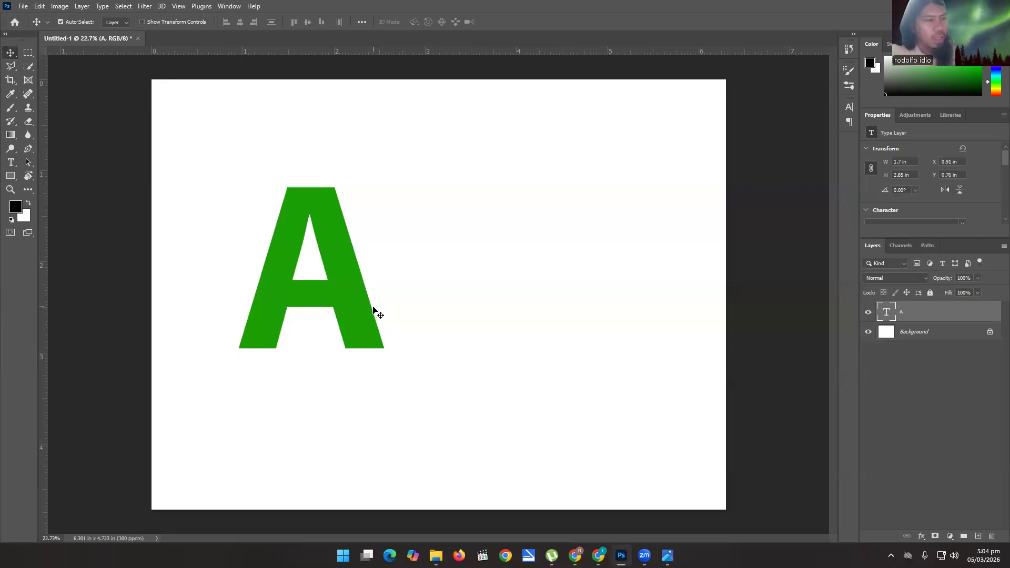
Duplicate the A text layer and place a new collapsed layer group between the copy and the original.
key("ctrl")
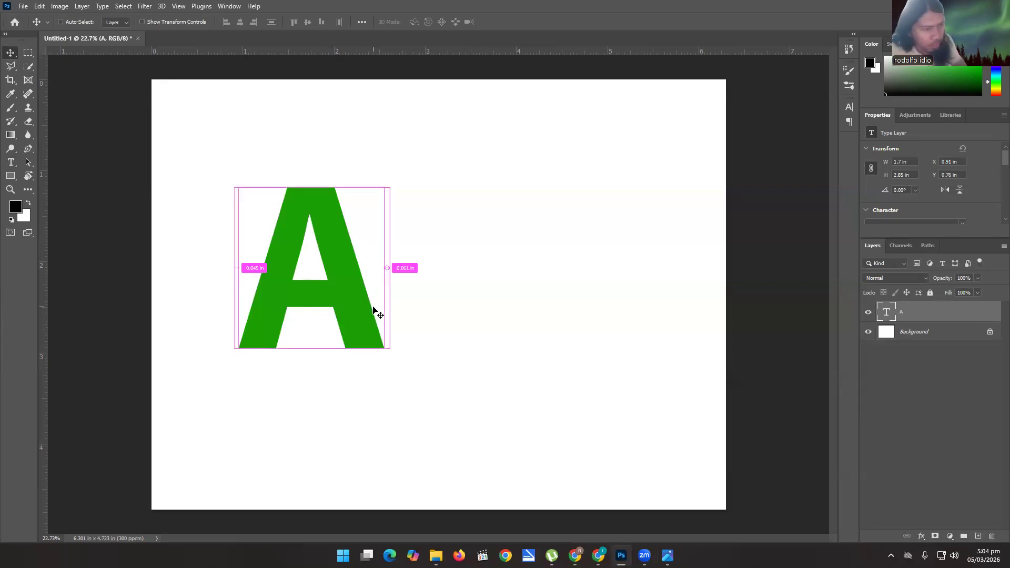
key("ctrl+j")
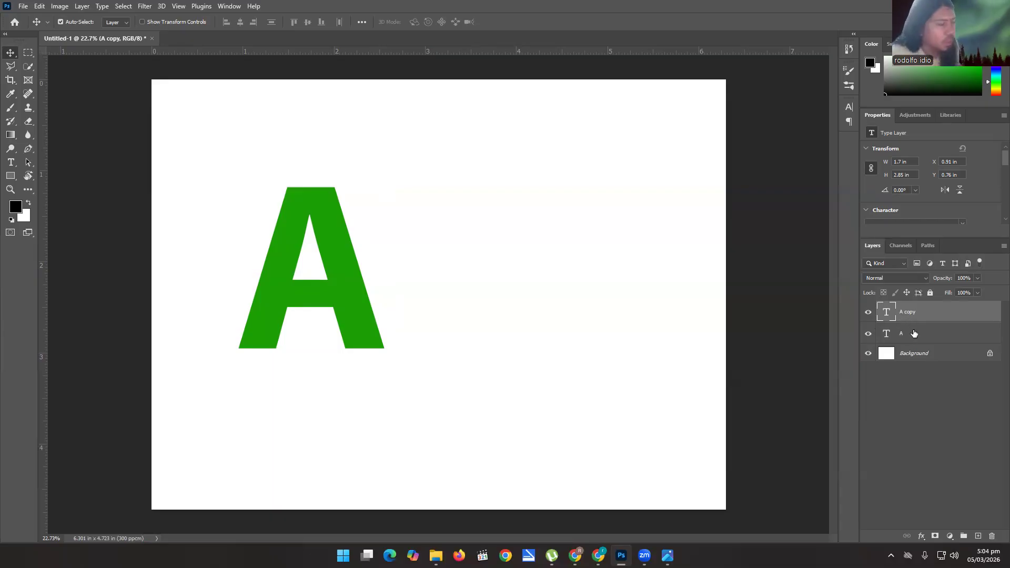
left_click(964, 537)
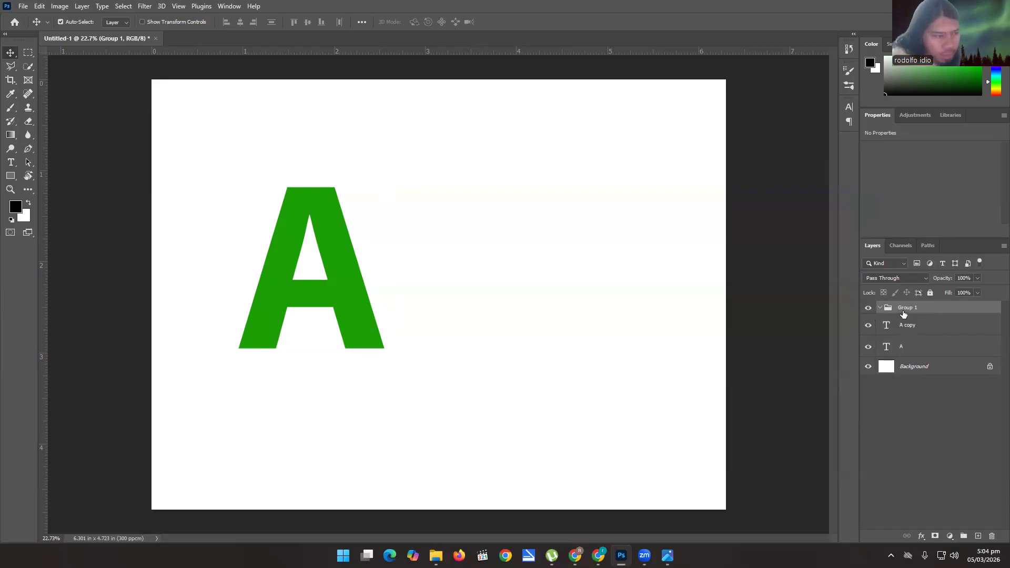
left_click_drag(906, 309, 905, 340)
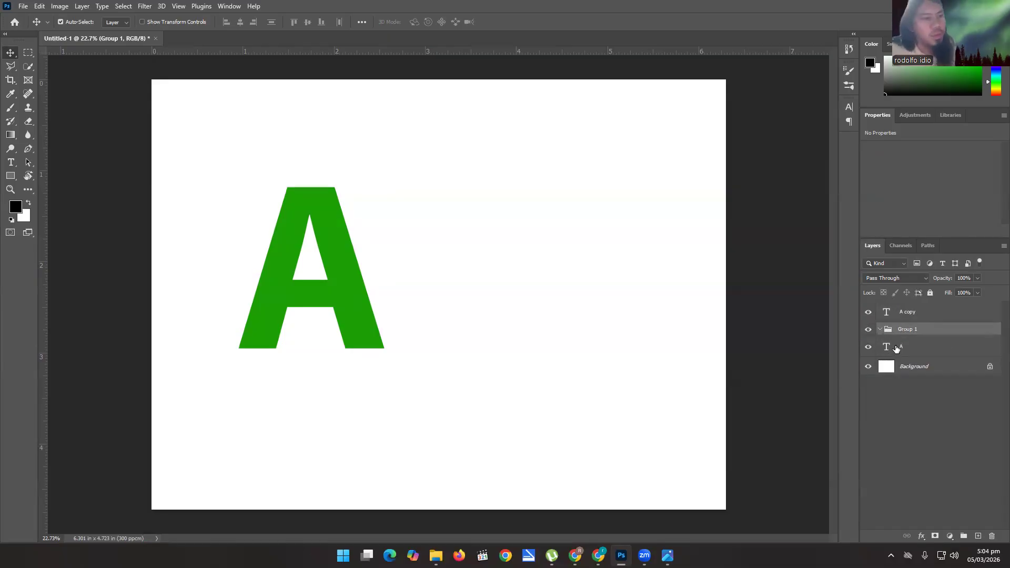
left_click(898, 353)
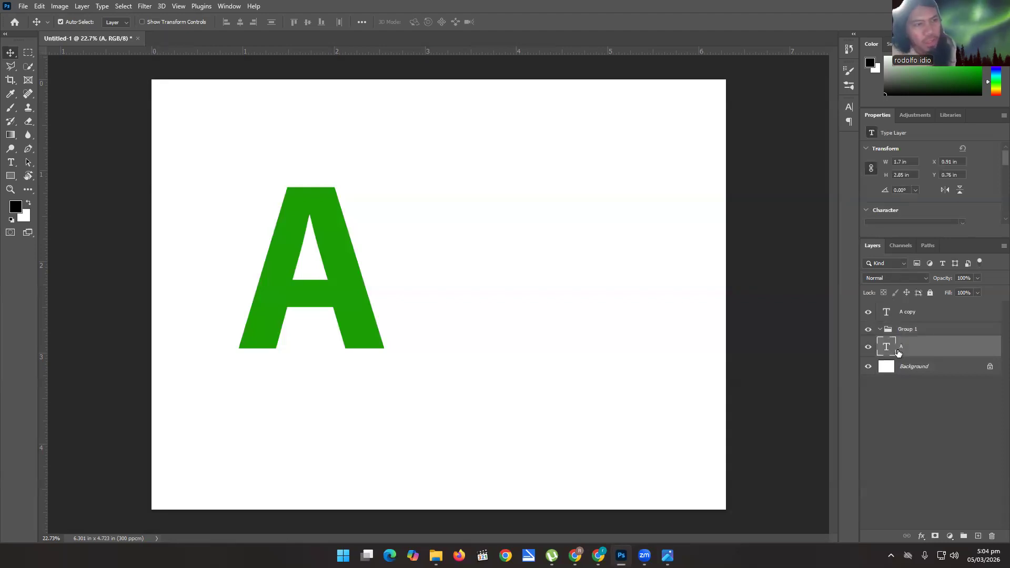
left_click(880, 330)
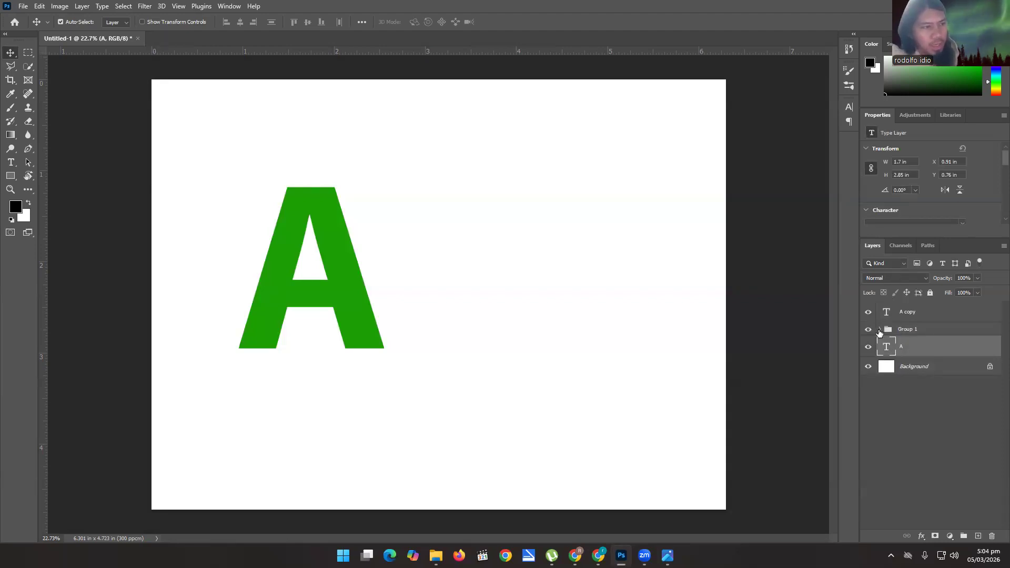
Expand the layer group and move the original A text layer into it.
left_click(880, 331)
left_click(881, 330)
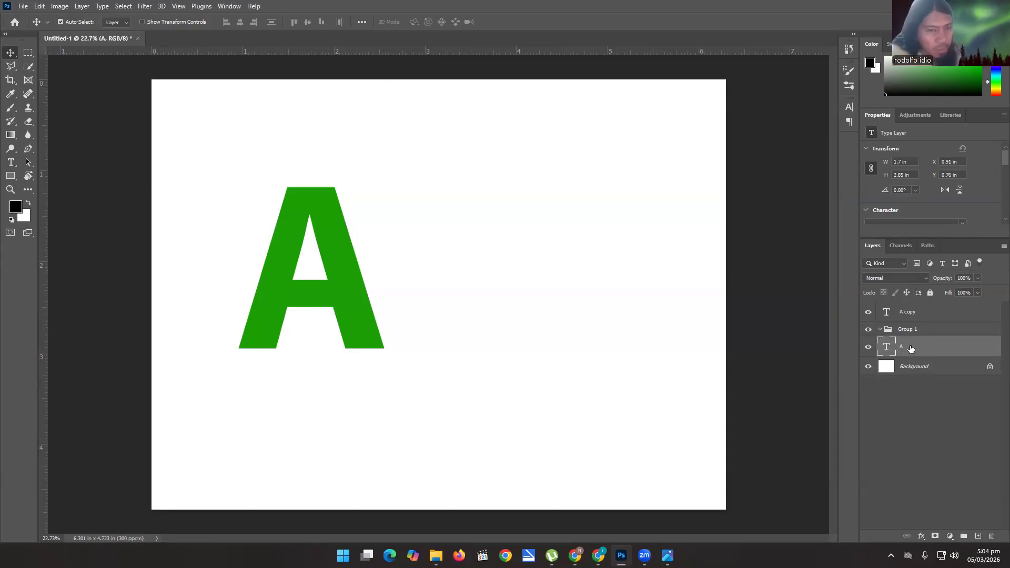
left_click_drag(907, 349, 917, 330)
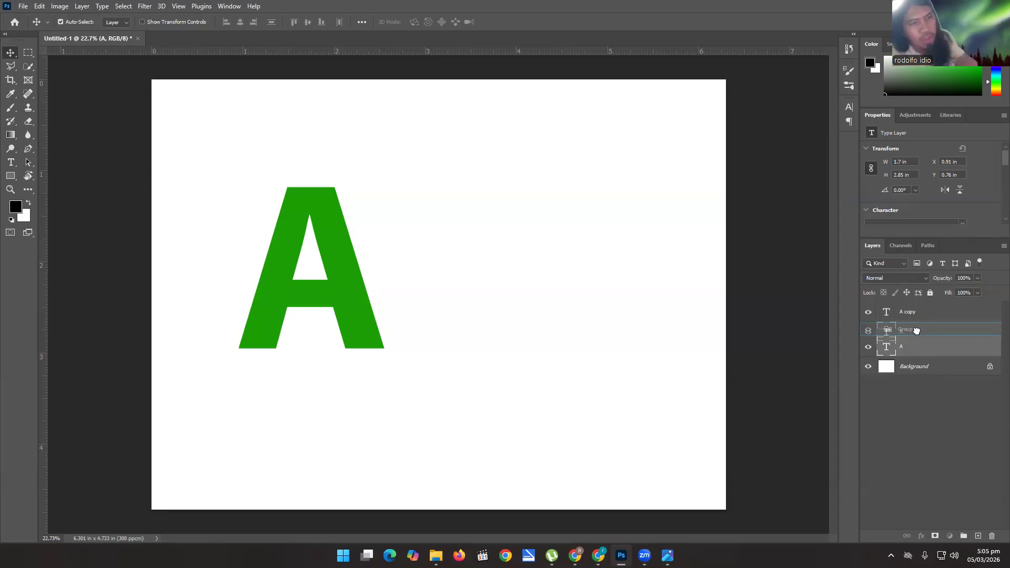
left_click_drag(916, 330, 923, 329)
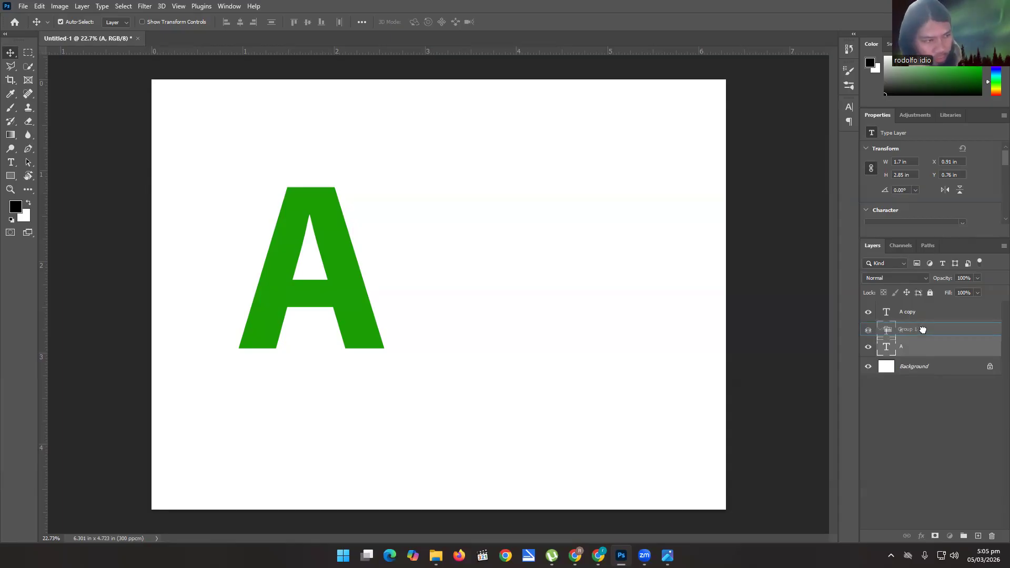
left_click_drag(923, 329, 924, 333)
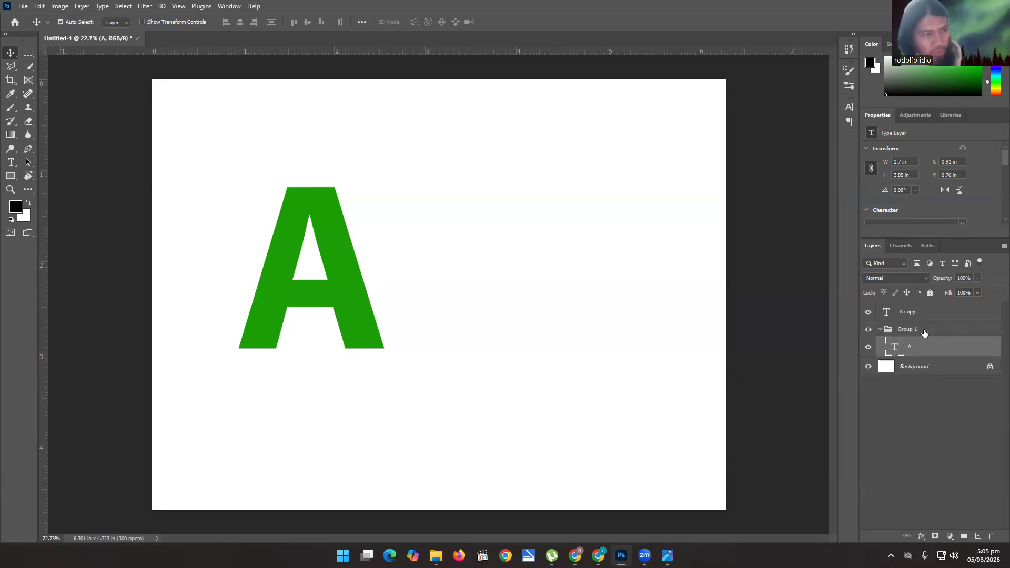
Collapse the layer group holding the A layer and rename it "3d text".
left_click(881, 331)
left_click(881, 331)
left_click(881, 330)
left_click(881, 330)
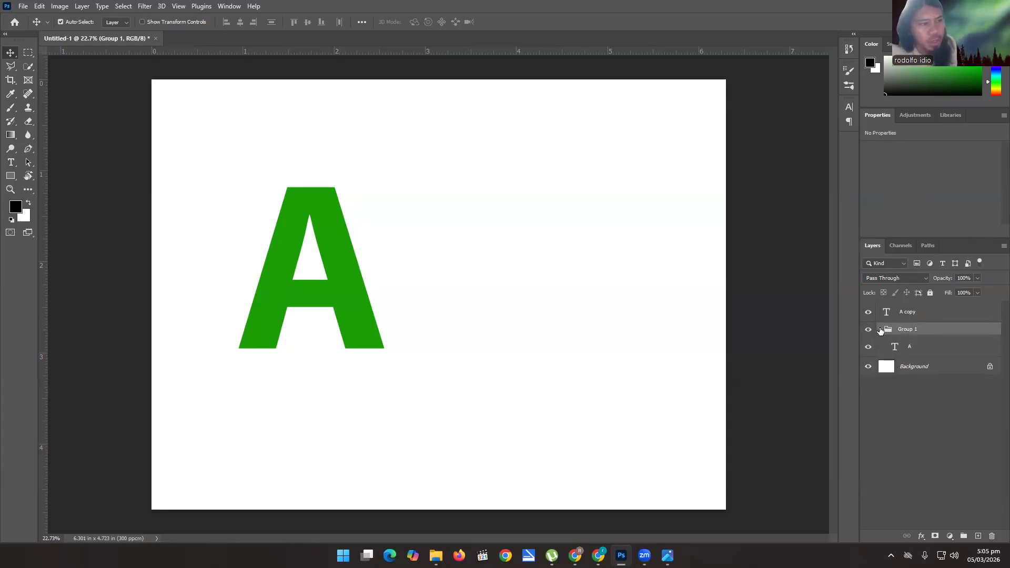
left_click(880, 331)
double_click(910, 329)
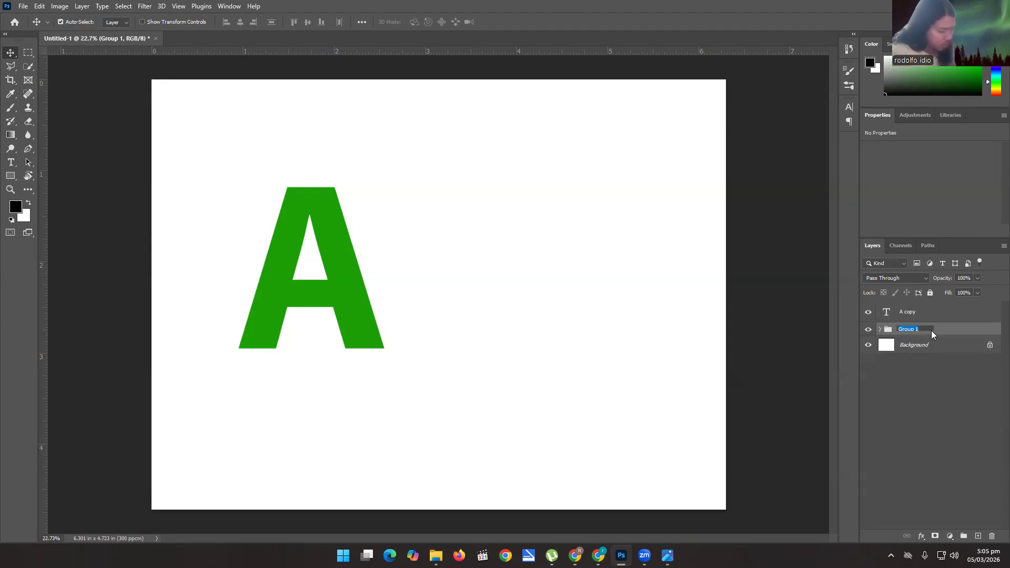
type("3d text")
key("Return")
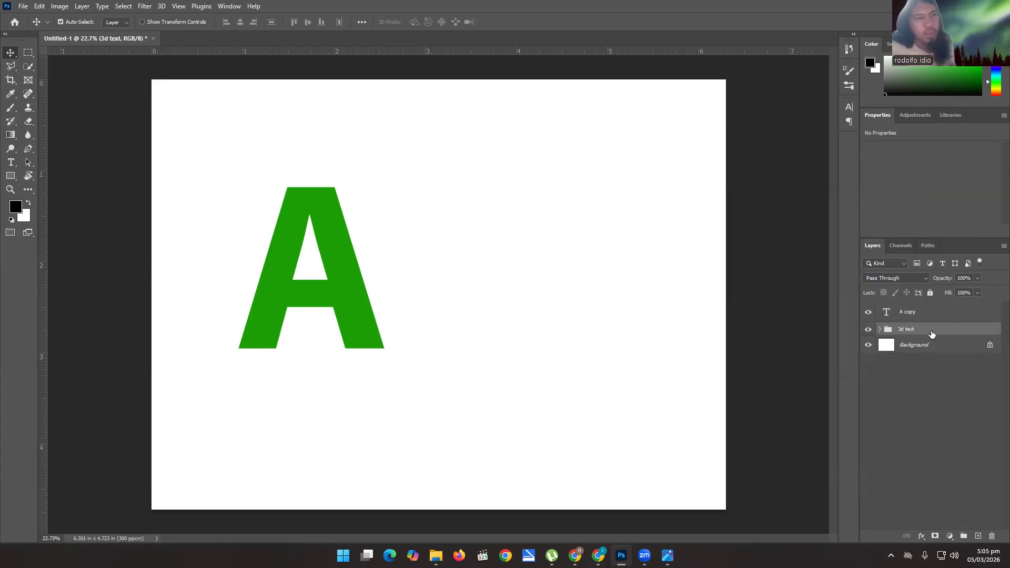
Build the letter's depth inside the 3d text group by duplicating the A layer about 34 times, nudging each copy slightly right, to X 1.09 in.
left_click(880, 330)
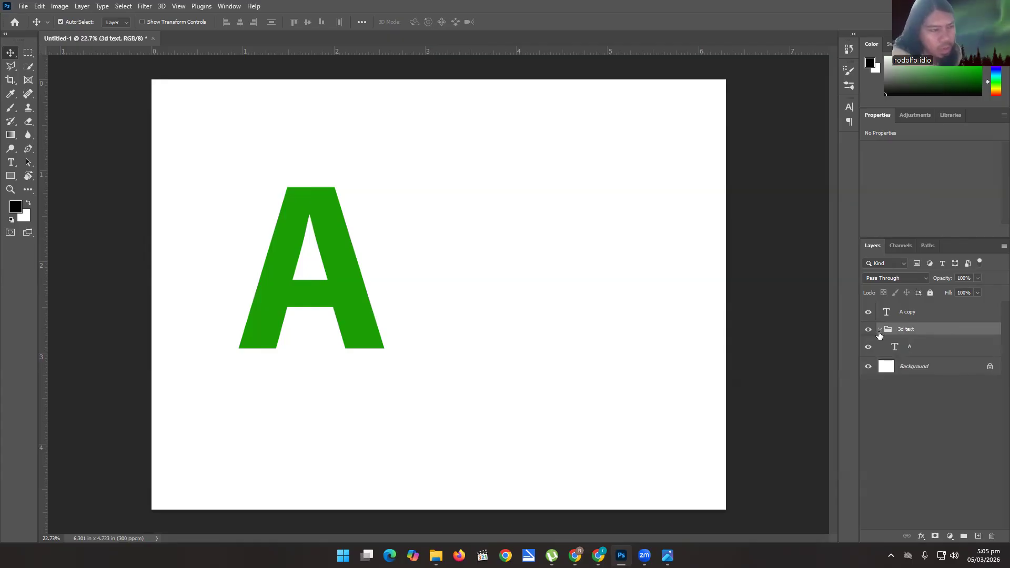
left_click(924, 350)
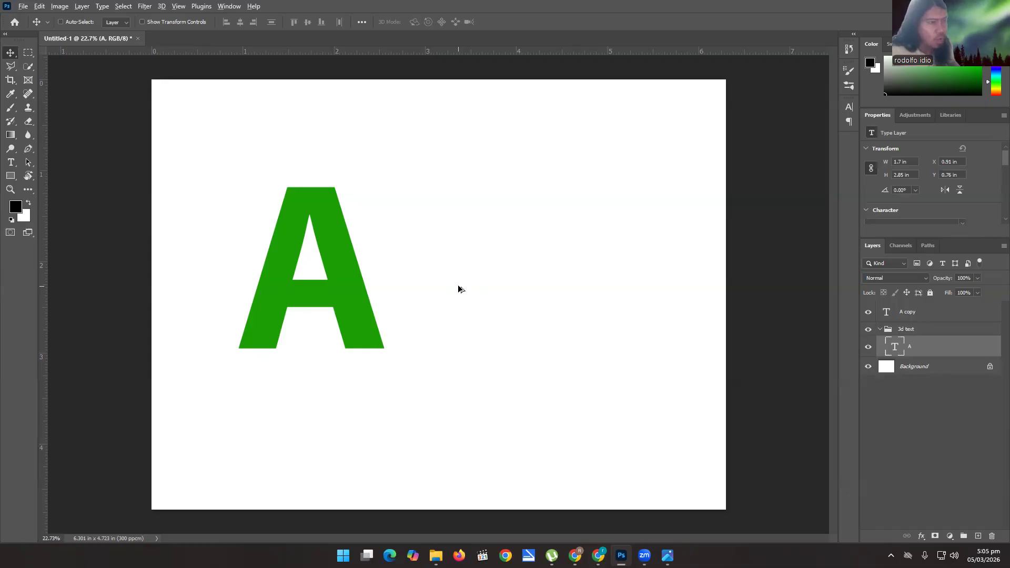
key("alt+Right")
key("alt+Right")
key("alt+Right")
key("alt+Right")
key("alt+Right")
key("alt+Right")
key("alt+Right")
key("alt+Right")
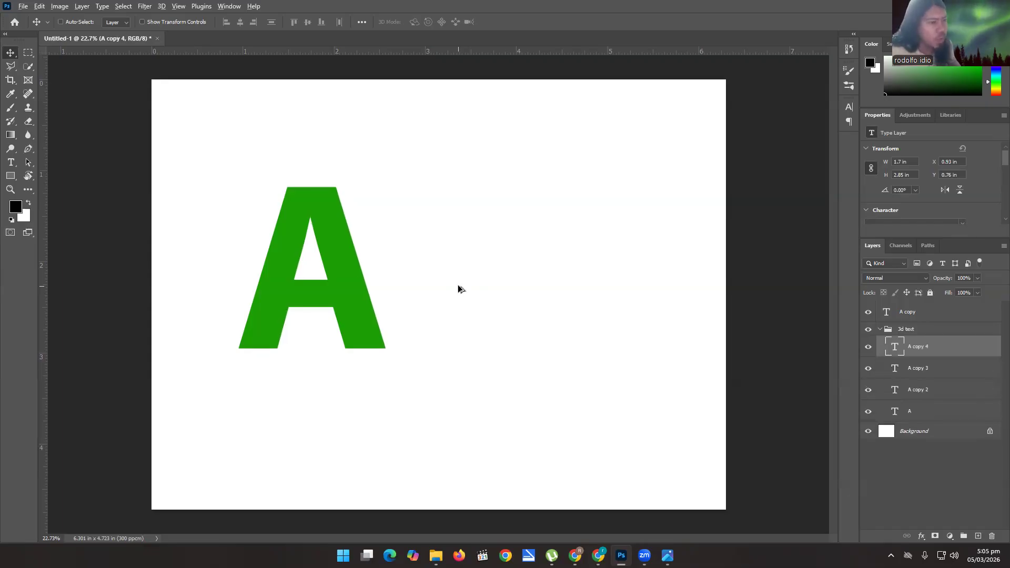
key("alt+Right")
key("alt+Right")
key("alt+Right")
key("alt+Right")
key("alt+Right")
key("alt+Right")
key("alt+Right")
key("alt+Right")
key("alt+Right")
key("alt+Right")
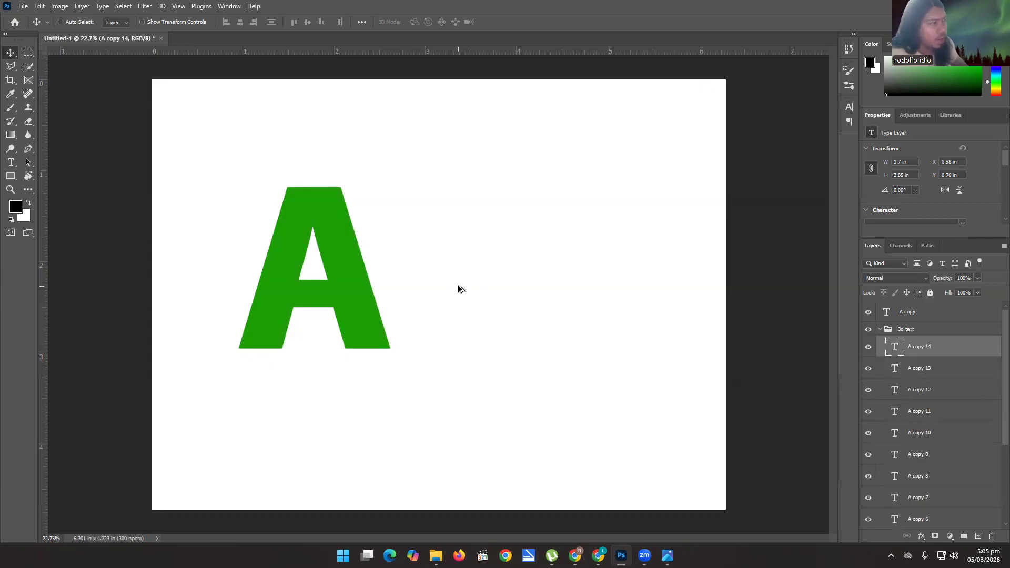
key("alt+Right")
key("alt+Right")
key("alt+Right")
key("alt+Right")
key("alt+Right")
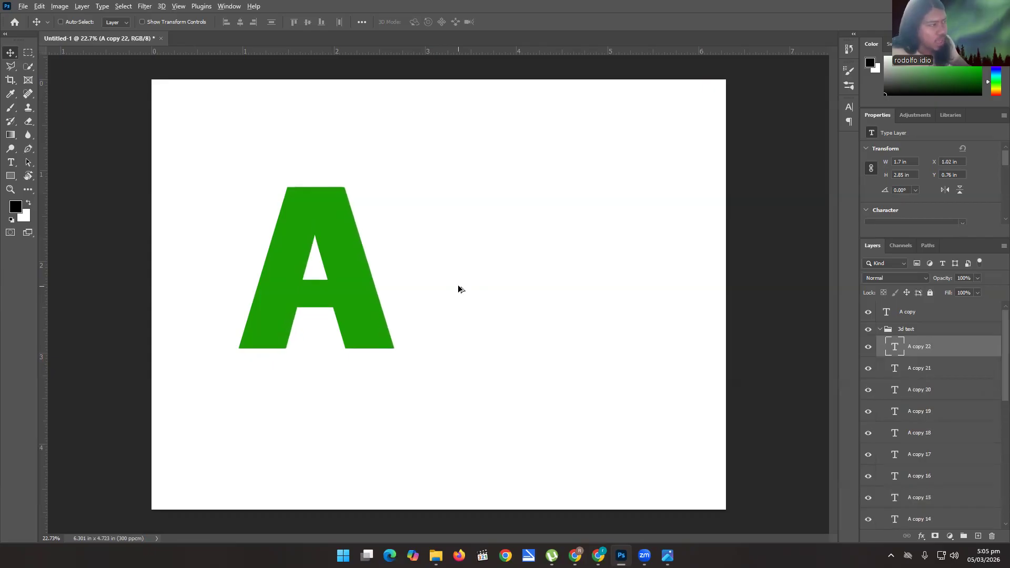
key("alt+Right")
key("alt+Right")
key("alt+Right")
key("alt+Right")
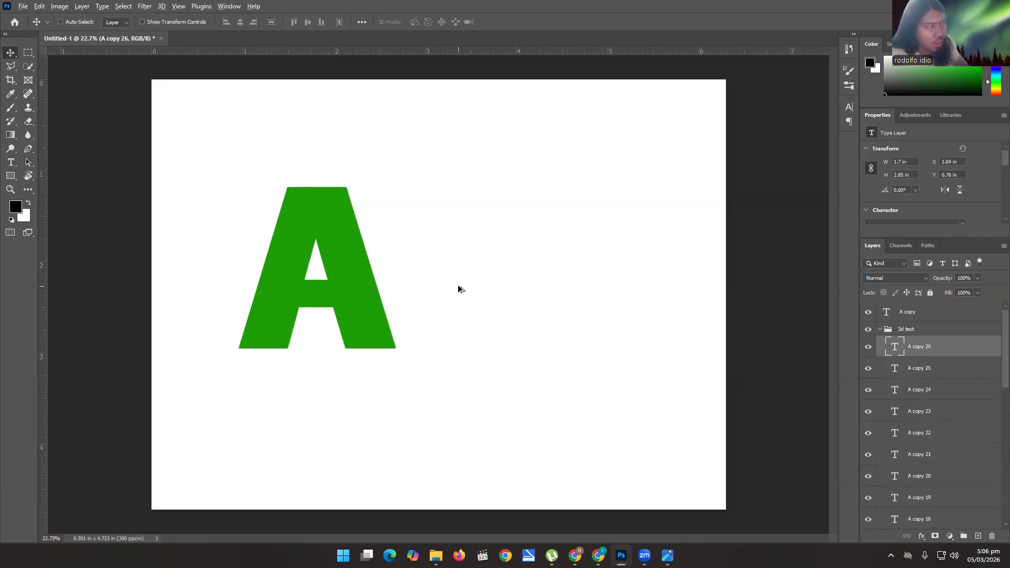
key("alt+Right")
key("alt+Right")
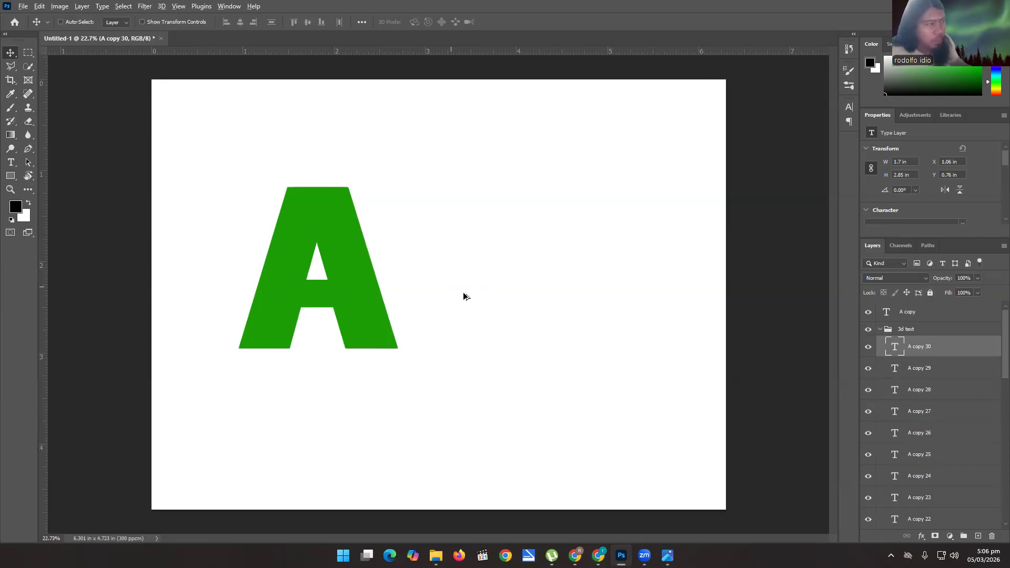
key("alt+Right")
key("alt+Right")
key("alt+Right")
key("alt+Right")
key("alt+Right")
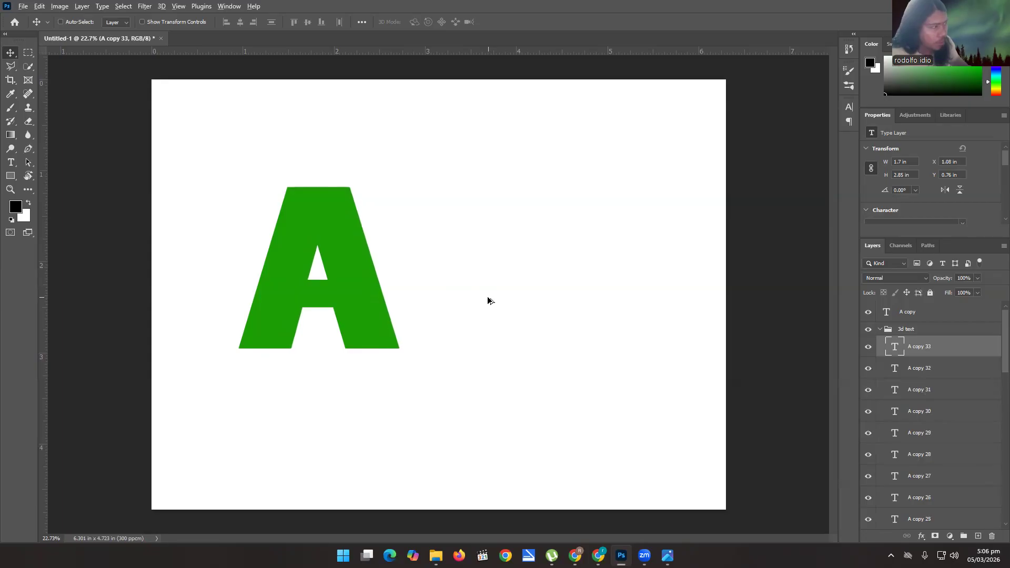
key("ctrl")
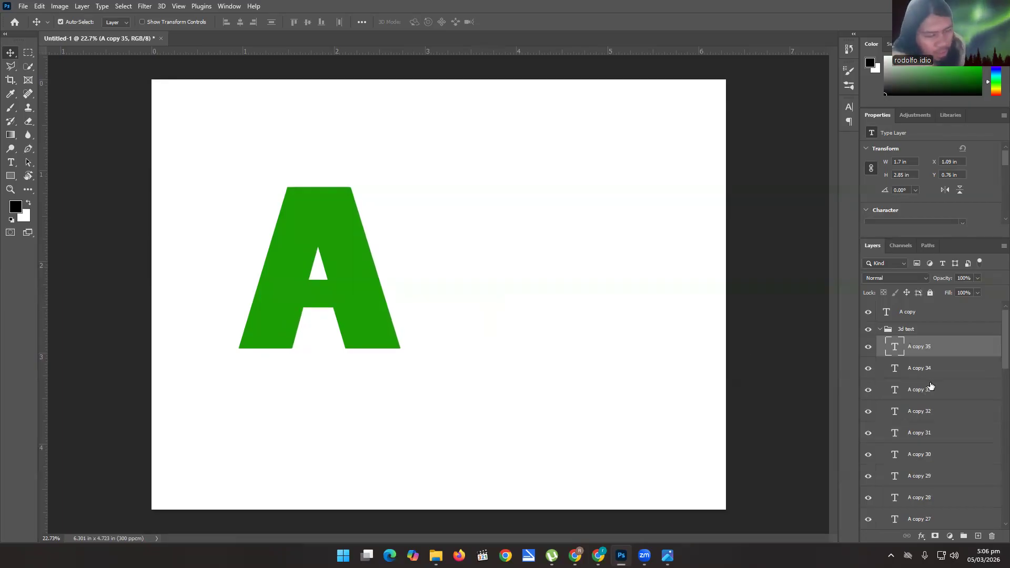
Look through the stacked letter copies in the 3d text group and collapse the group.
scroll(932, 379, "down", 1)
scroll(931, 379, "down", 5)
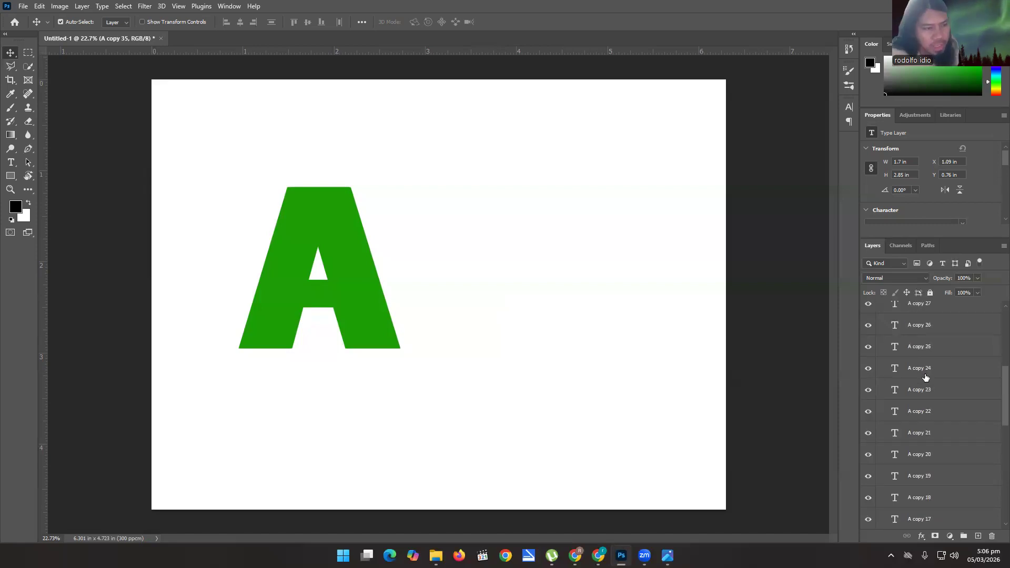
scroll(929, 383, "up", 6)
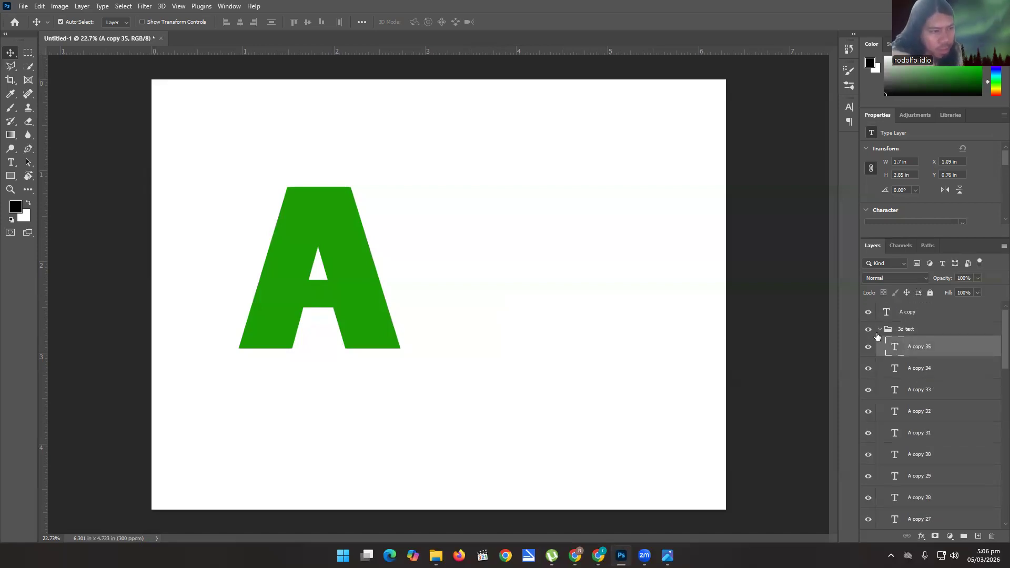
left_click(880, 329)
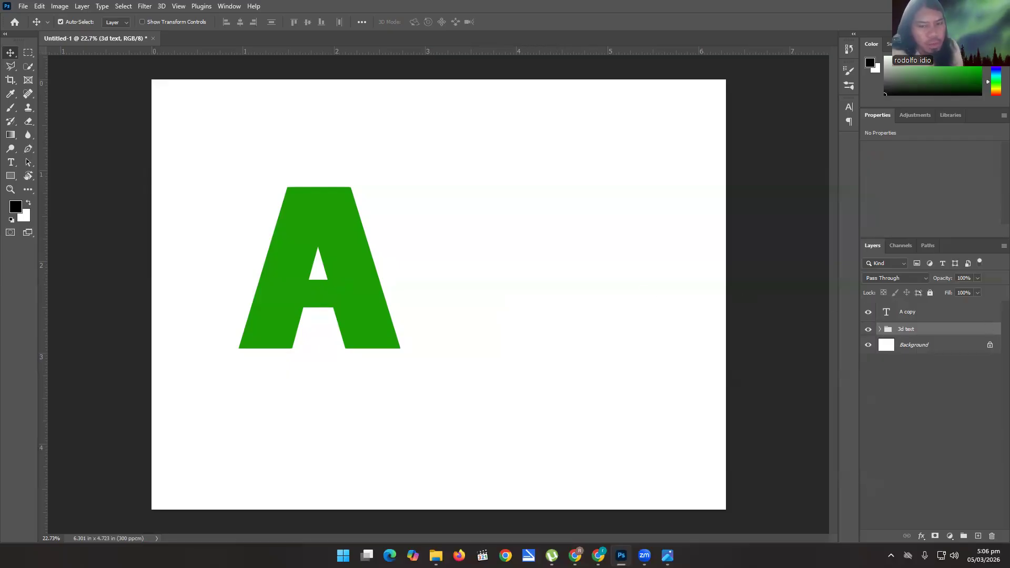
Place anne sample.png from the 2025 - 2026 2nd sem folder and move its layer above the A copy text layer.
left_click(435, 556)
left_click_drag(389, 248, 339, 239)
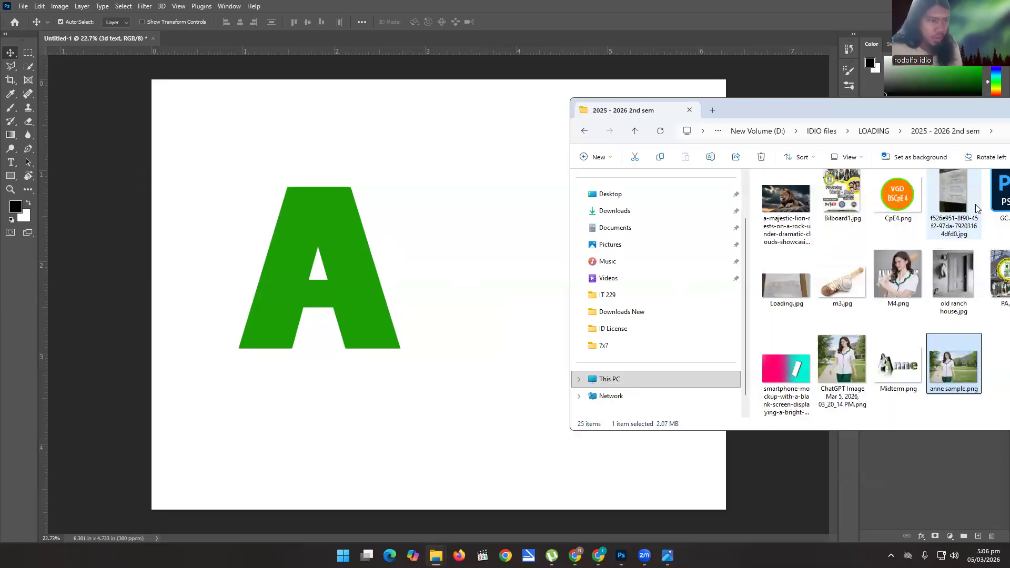
left_click_drag(953, 358, 400, 260)
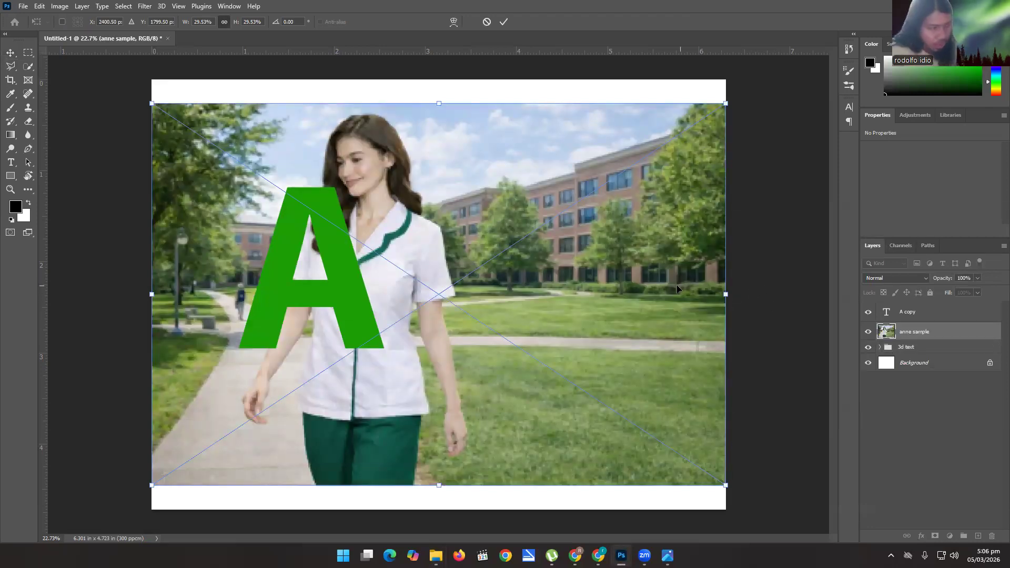
key("Return")
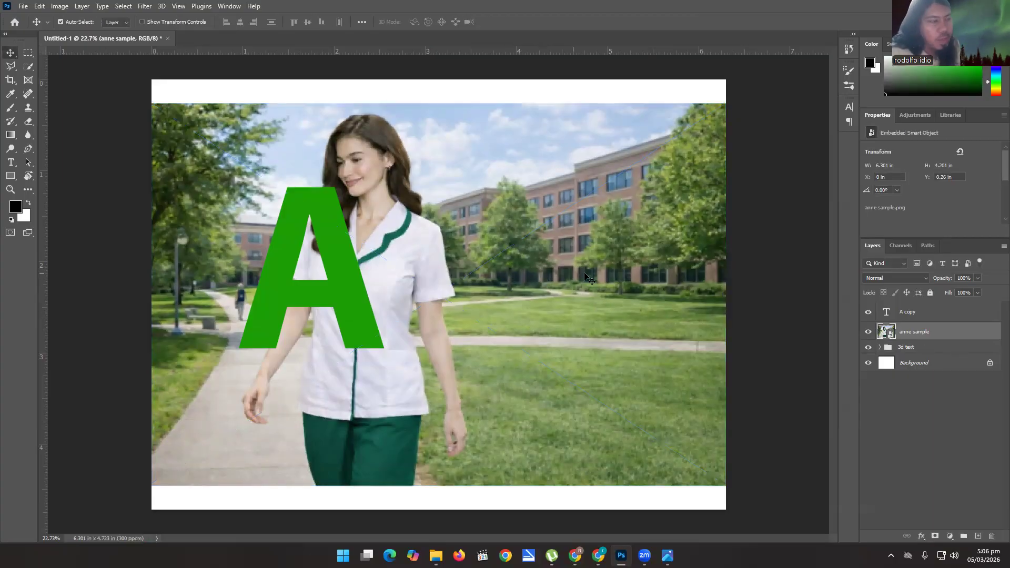
left_click_drag(902, 337, 905, 311)
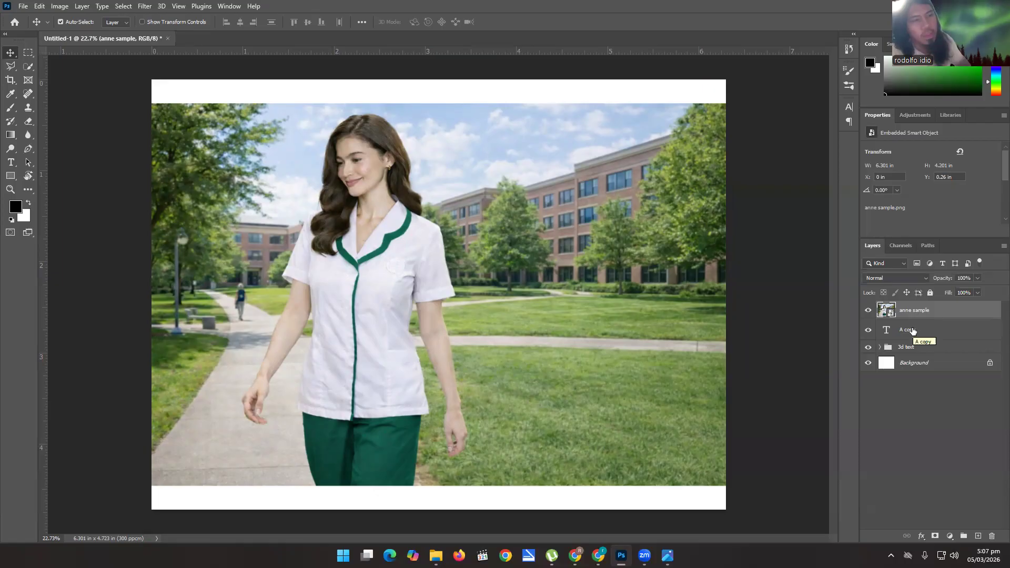
Lower the anne sample layer's opacity to 55% so the letter A shows through the photo.
key("1")
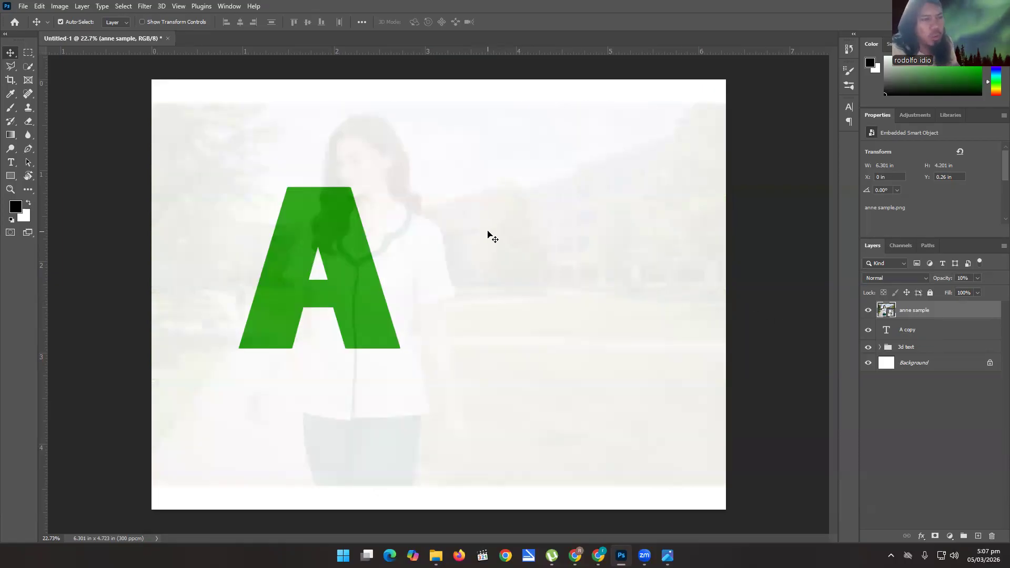
key("6")
key("6")
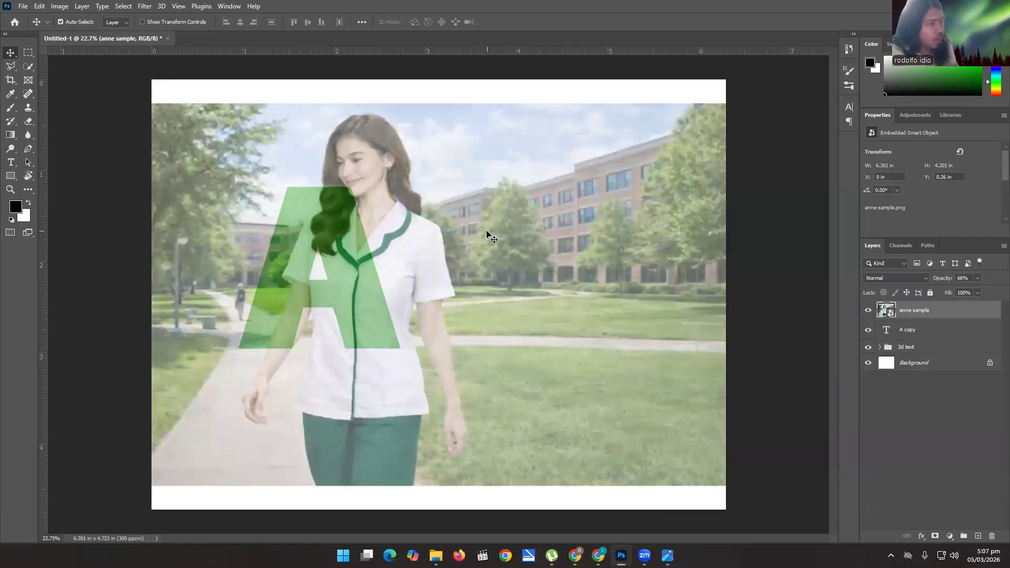
key("5")
key("5")
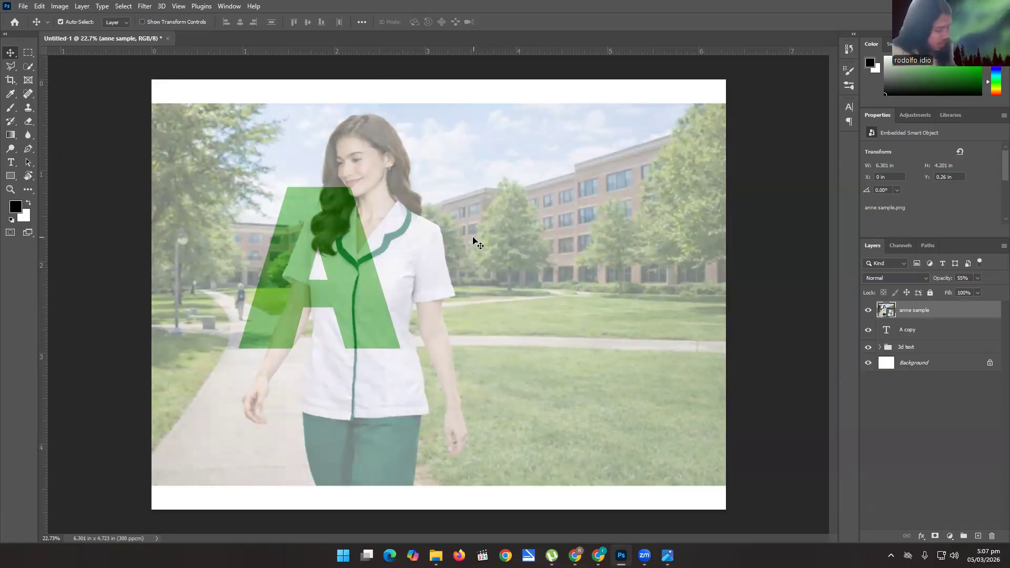
Scale the photo down to about 3.73 x 2.61 in, rotate it about -3.38°, and position it over the letter A.
key("ctrl")
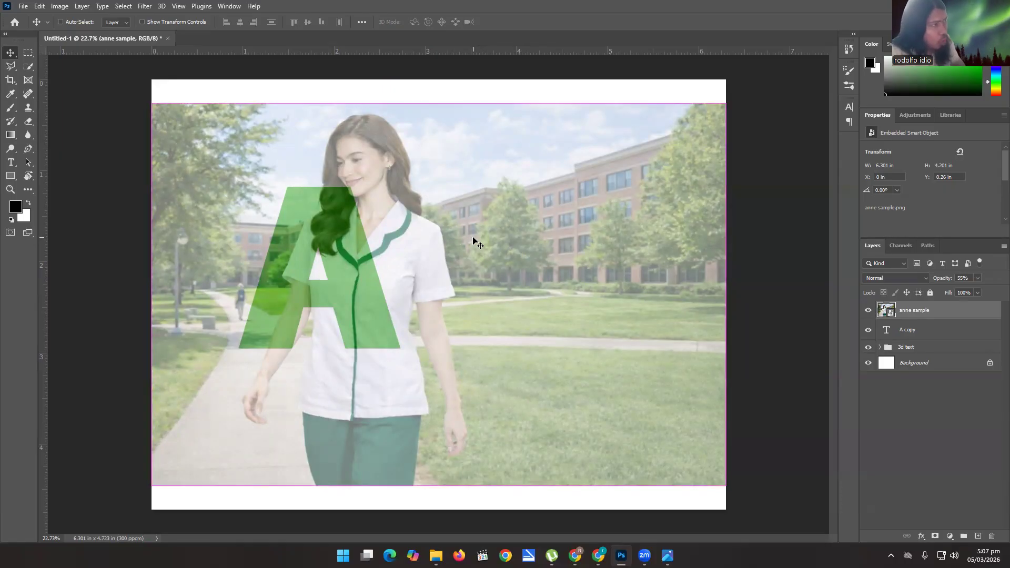
key("ctrl+t")
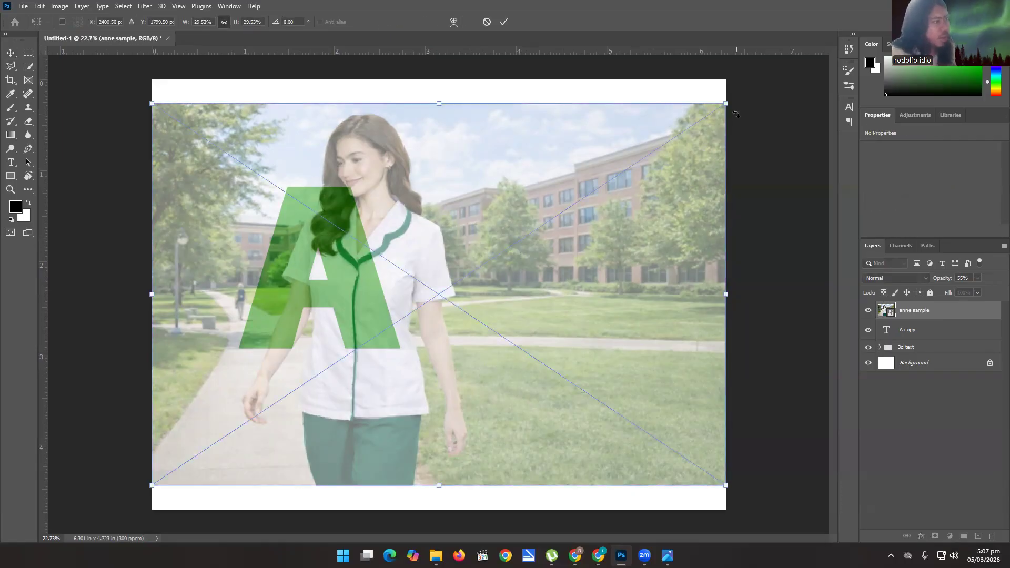
left_click_drag(690, 148, 479, 268)
left_click_drag(414, 394, 413, 267)
left_click_drag(504, 132, 504, 112)
left_click_drag(432, 251, 435, 243)
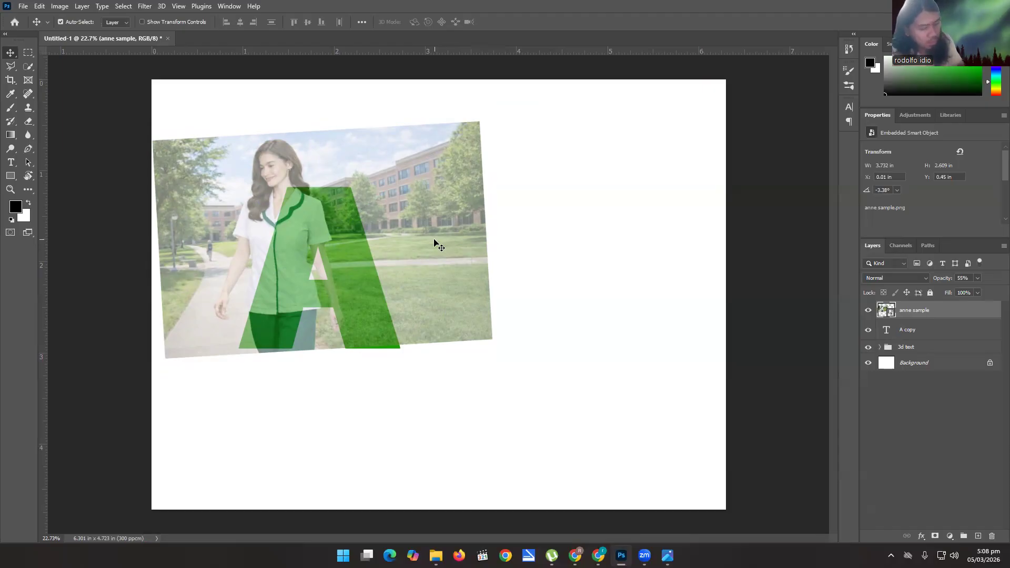
Set the photo's opacity to 99% and nudge it down to cover the bottom edge of the letter A.
key("9")
key("9")
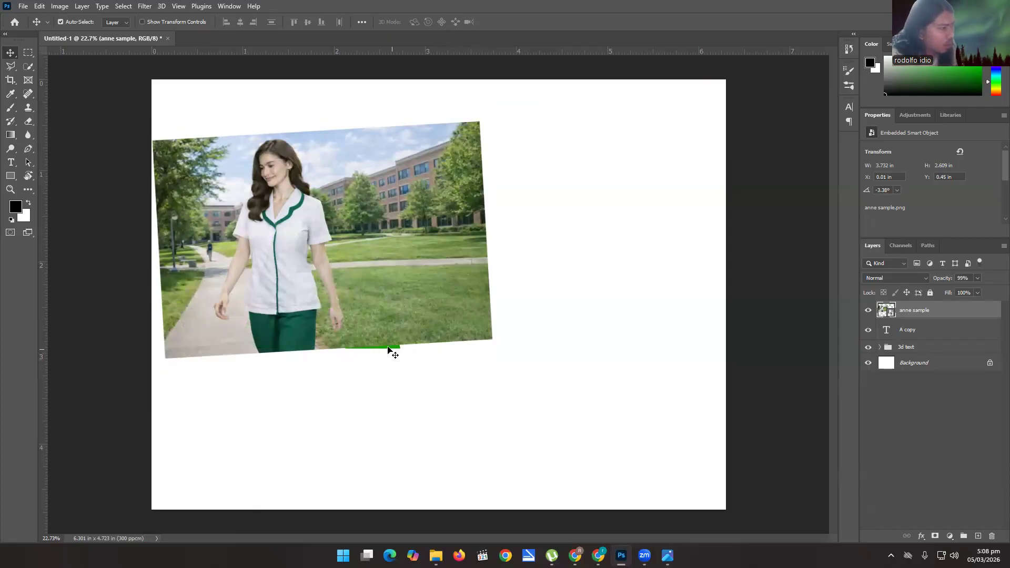
scroll(389, 348, "up", 3)
scroll(395, 349, "down", 2)
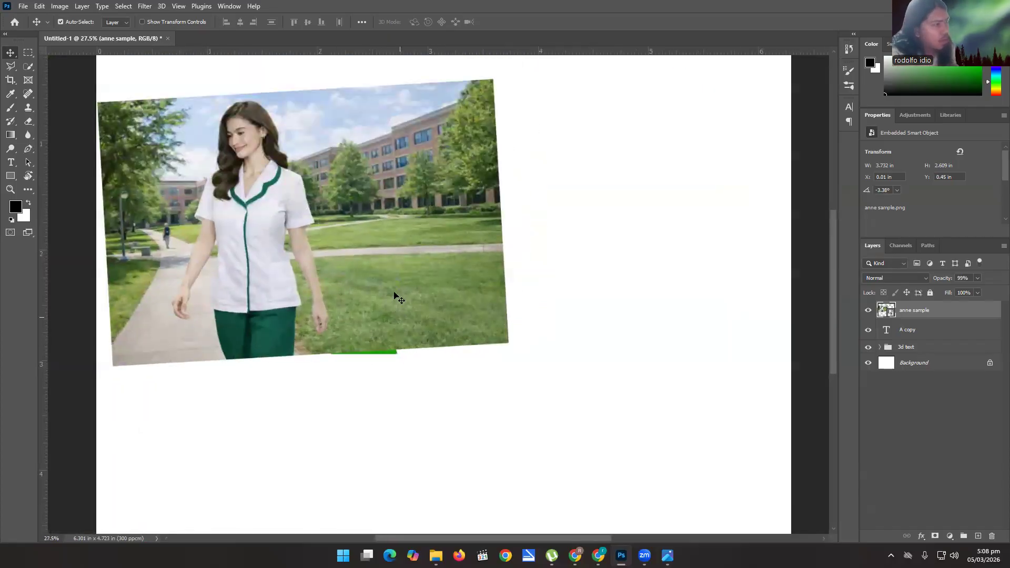
key("Down")
key("Down")
key("Down")
key("Down")
key("Down")
key("Down")
key("Down")
key("Down")
key("Down")
key("Down")
key("Down")
key("Down")
key("Down")
key("Down")
key("Down")
key("Down")
key("Down")
key("Down")
key("Down")
key("Down")
key("Down")
key("Down")
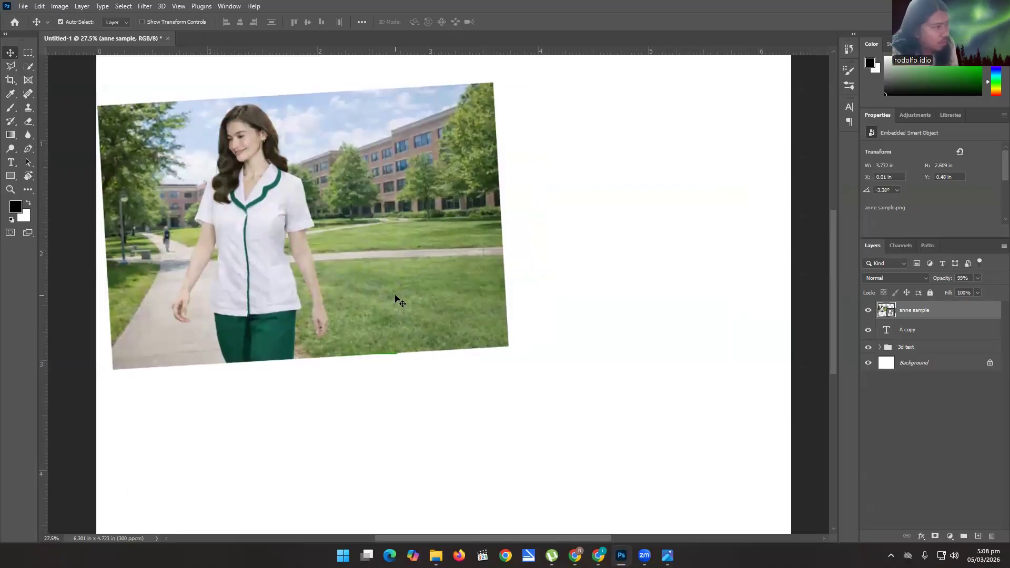
Check the photo's alignment with the letter A at reduced opacity and return the opacity to 99%.
key("4")
key("9")
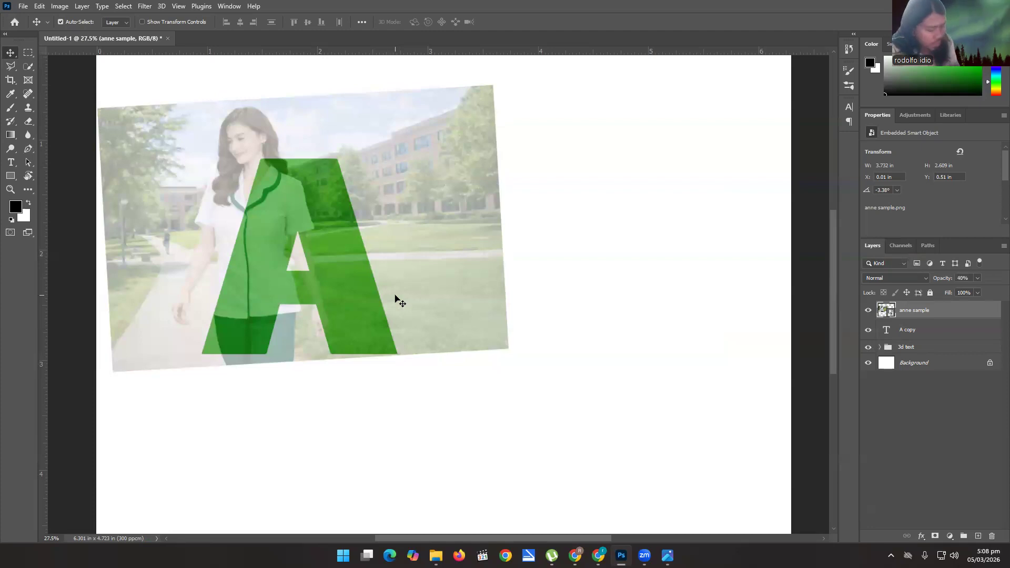
key("9")
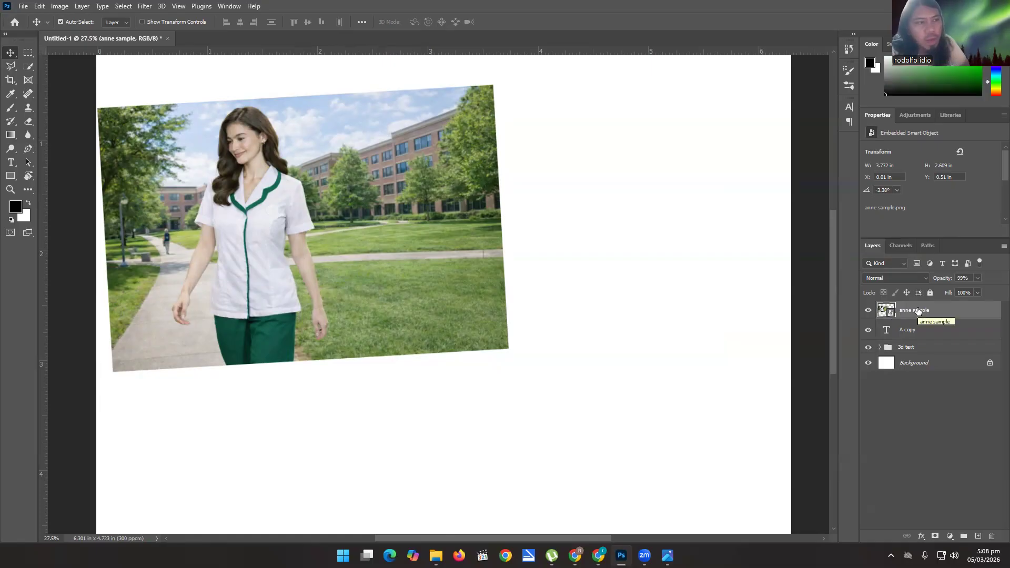
Clip the anne sample photo to the A copy text layer with a clipping mask.
left_click(903, 333)
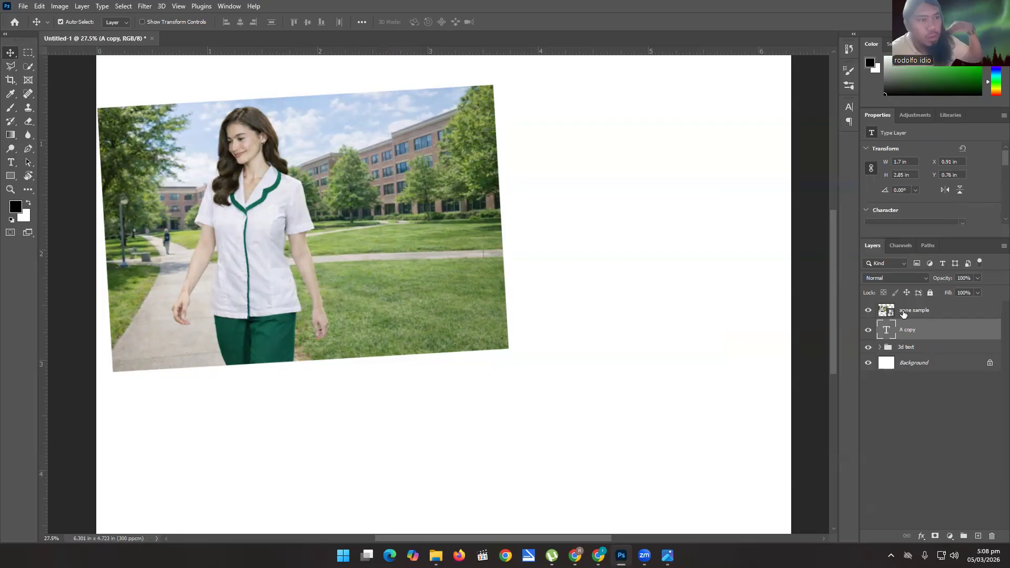
left_click(911, 314)
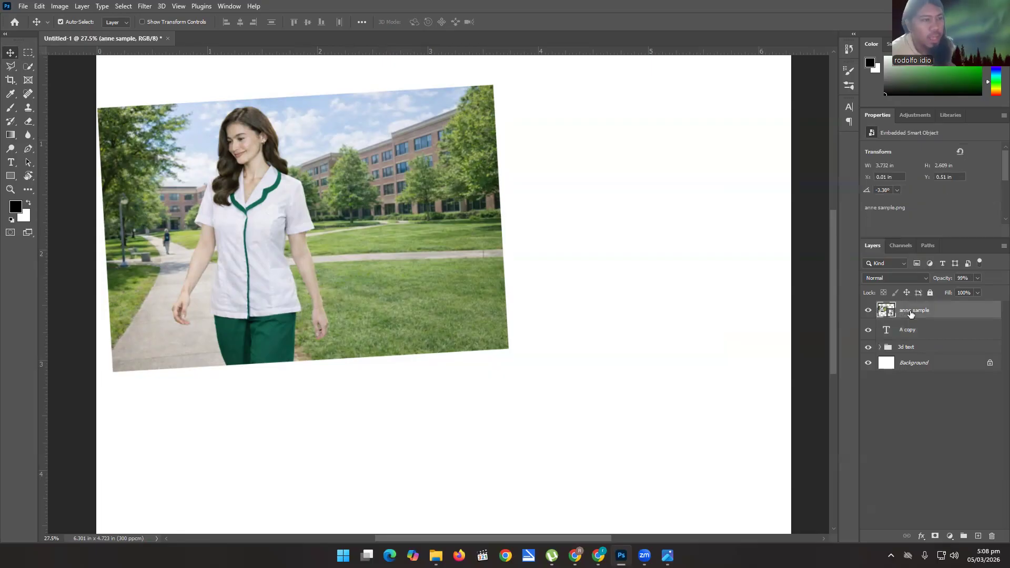
right_click(908, 312)
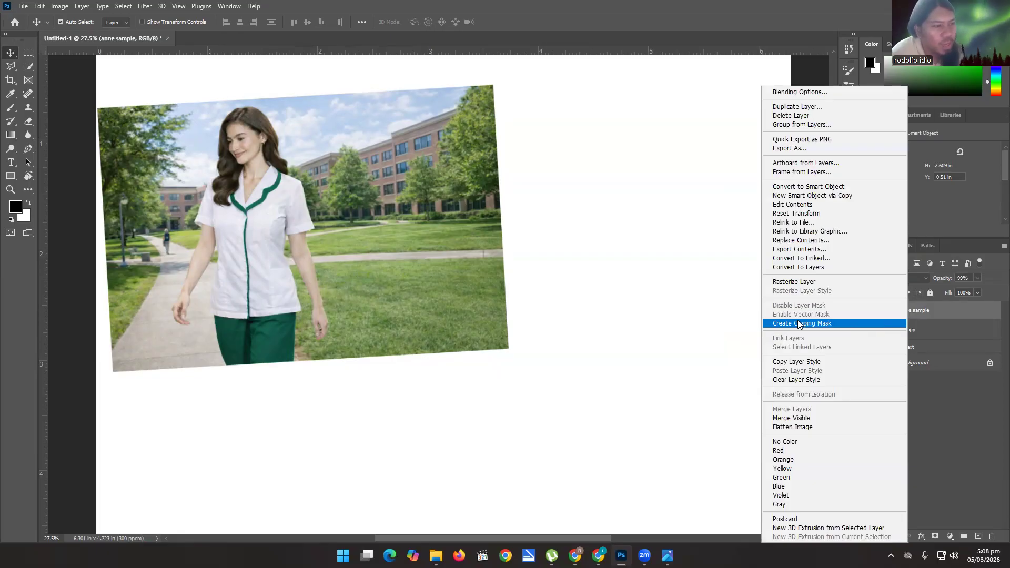
left_click(807, 324)
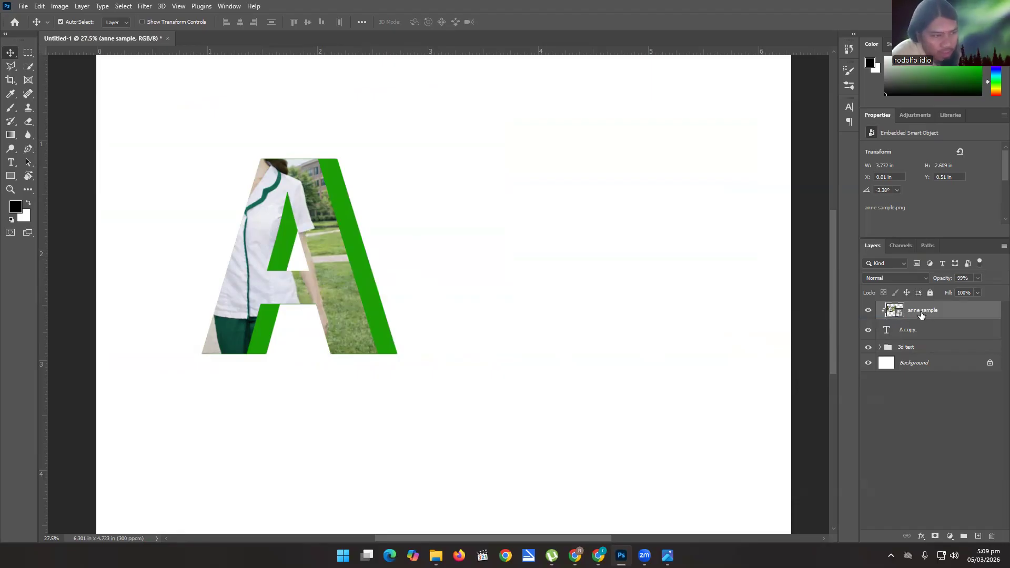
Duplicate the anne sample layer, placing the copy directly above the 3d text group and clipping it to that group.
key("ctrl")
key("ctrl+j")
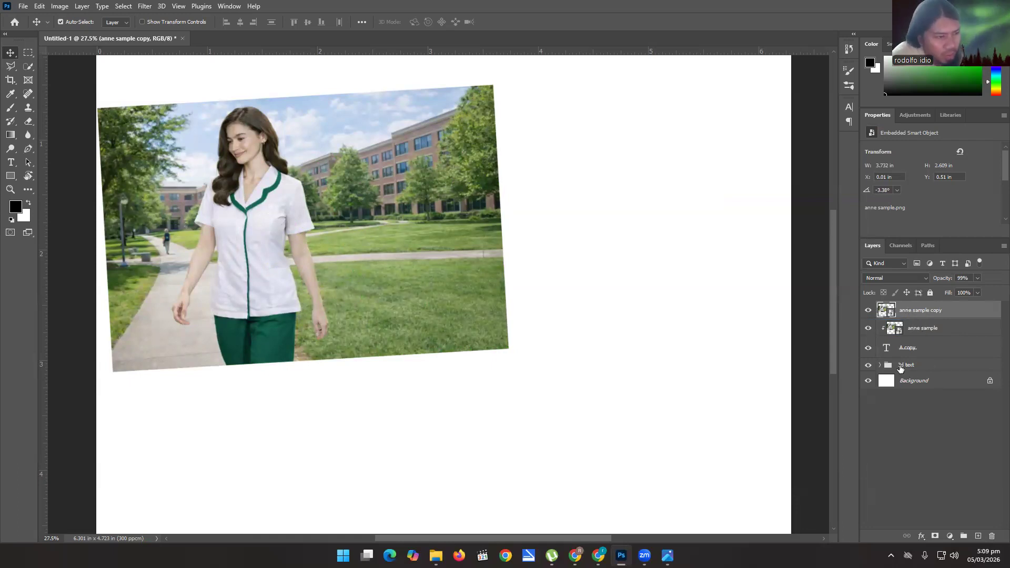
left_click_drag(916, 311, 916, 352)
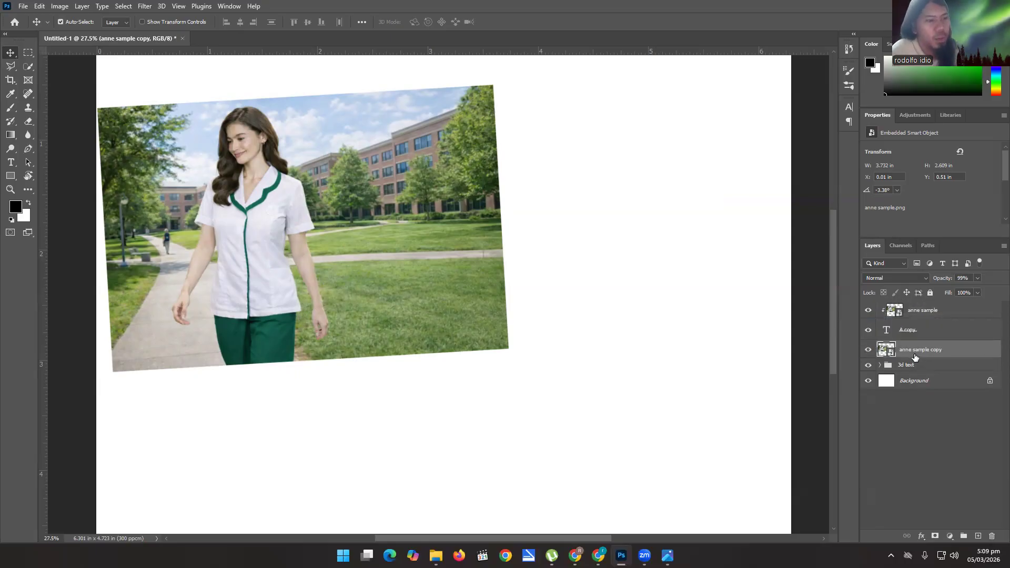
right_click(913, 352)
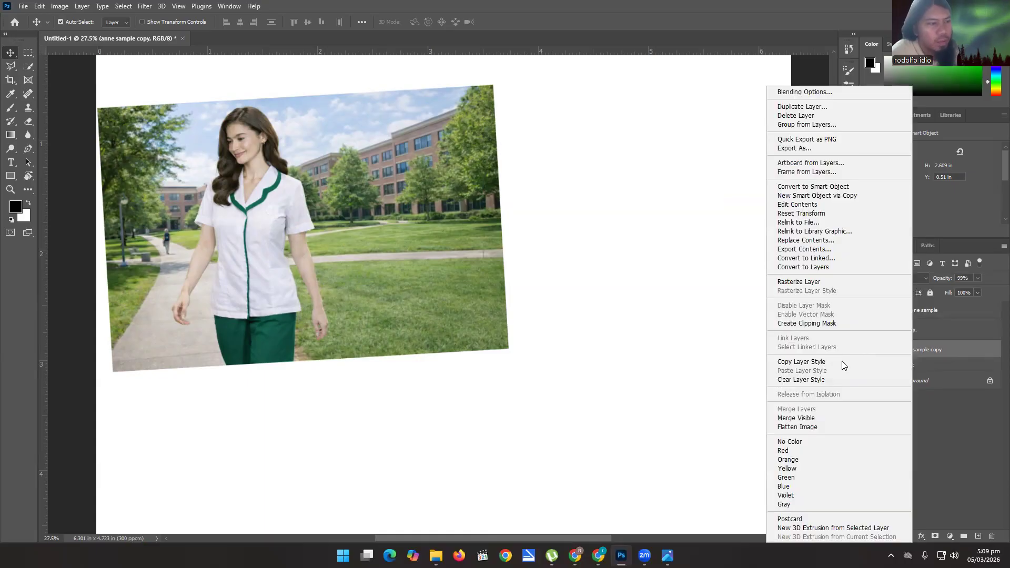
left_click(822, 323)
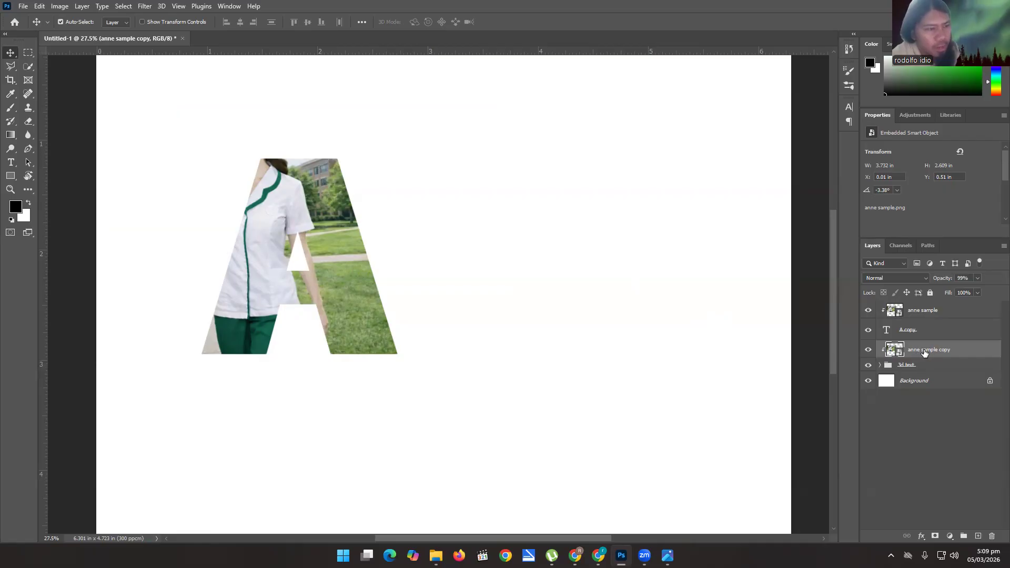
Add an Exposure adjustment with exposure -0.28 above the anne sample copy layer and clip it to the 3d text group.
left_click(950, 537)
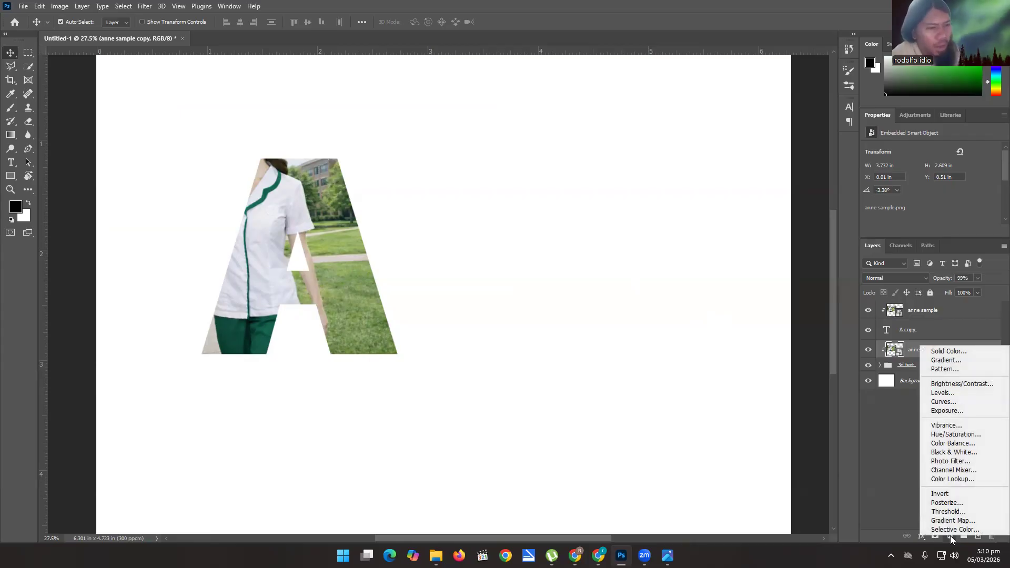
left_click(942, 411)
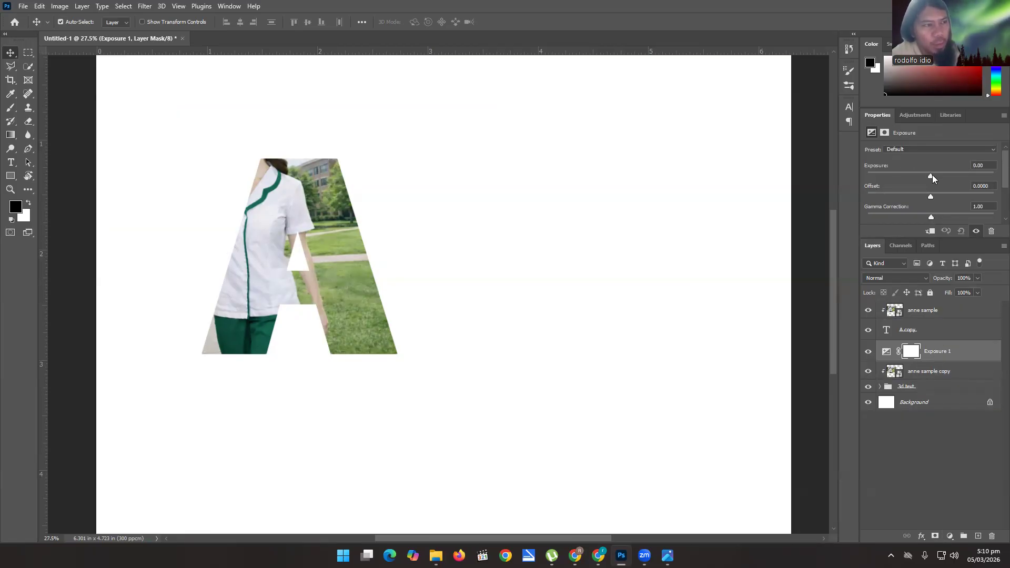
left_click_drag(931, 175, 913, 176)
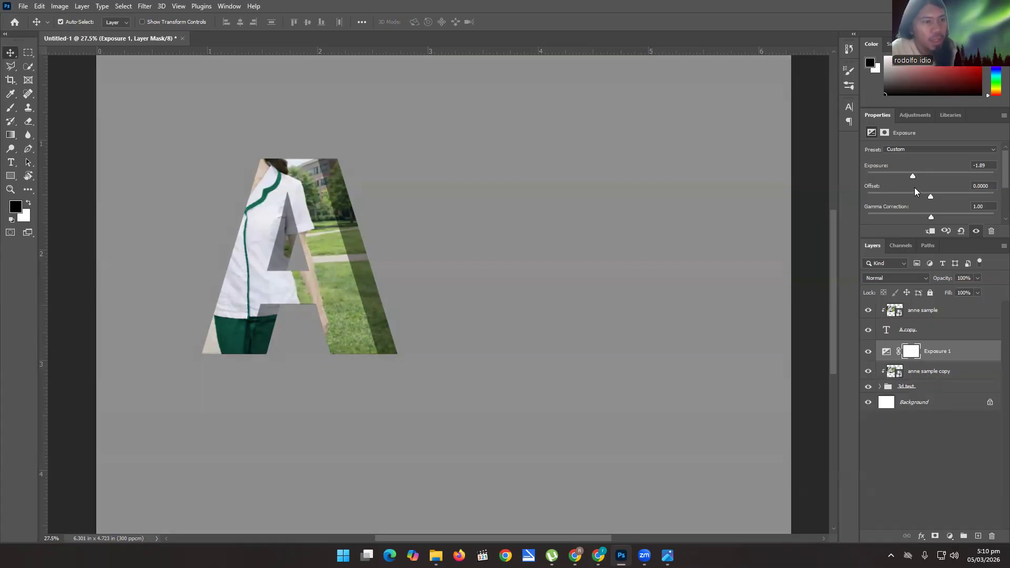
left_click_drag(912, 173, 928, 176)
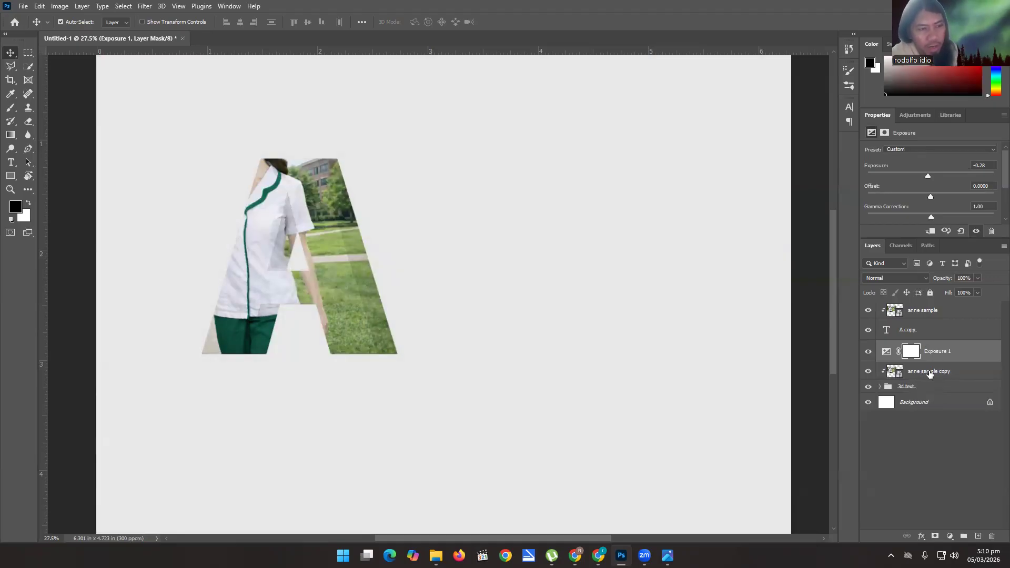
right_click(931, 352)
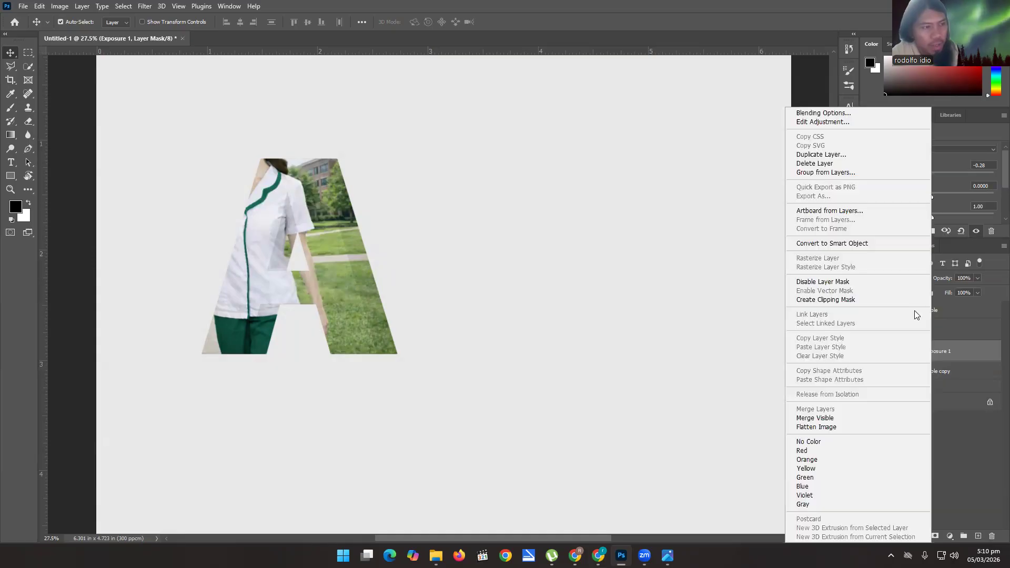
left_click(864, 299)
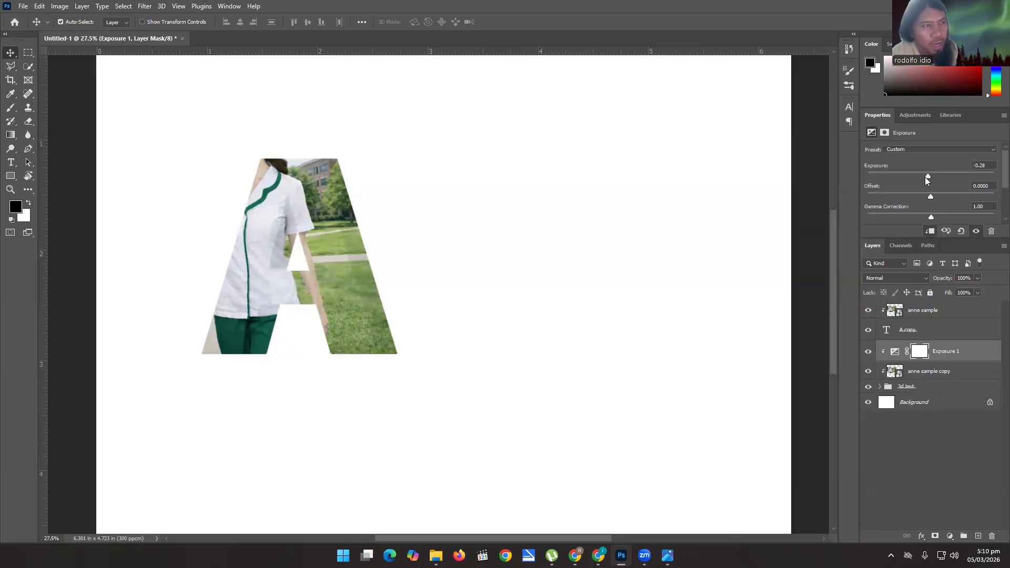
Darken the letter's 3D sides by setting exposure to -3.11, offset to -0.0125 and gamma correction to 0.85.
left_click_drag(928, 175, 903, 177)
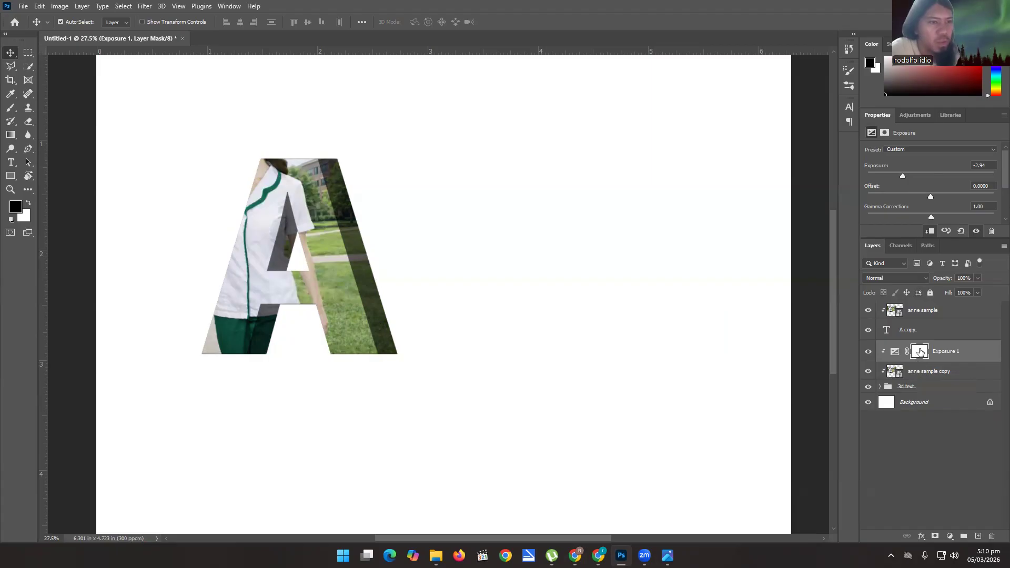
left_click_drag(902, 177, 898, 178)
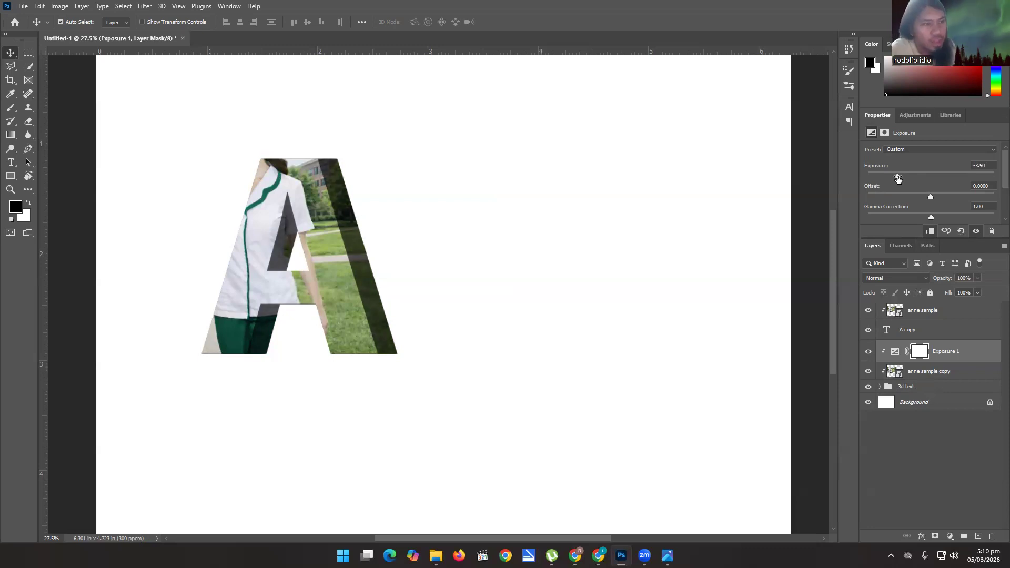
left_click_drag(898, 179, 938, 220)
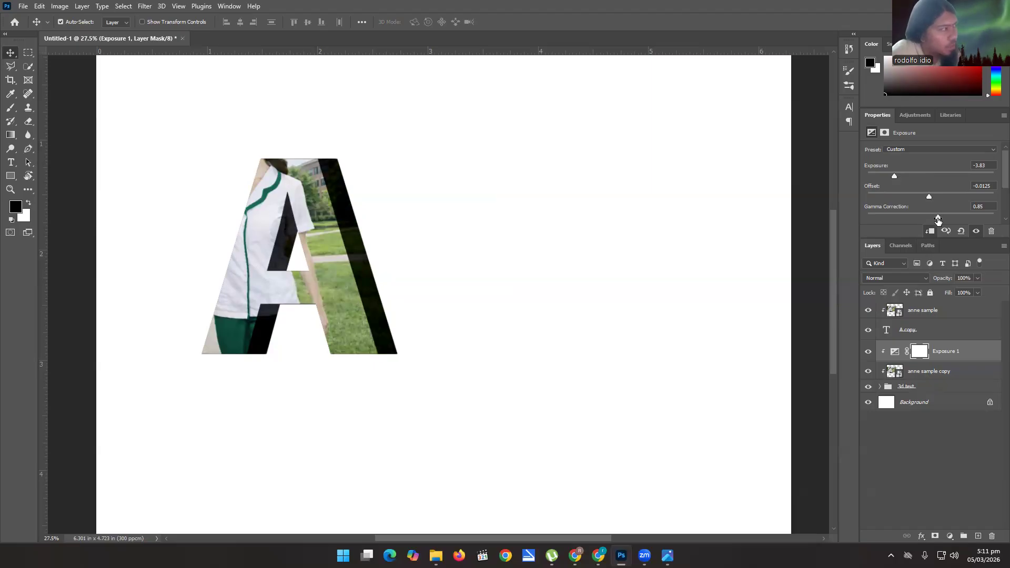
left_click_drag(895, 177, 901, 178)
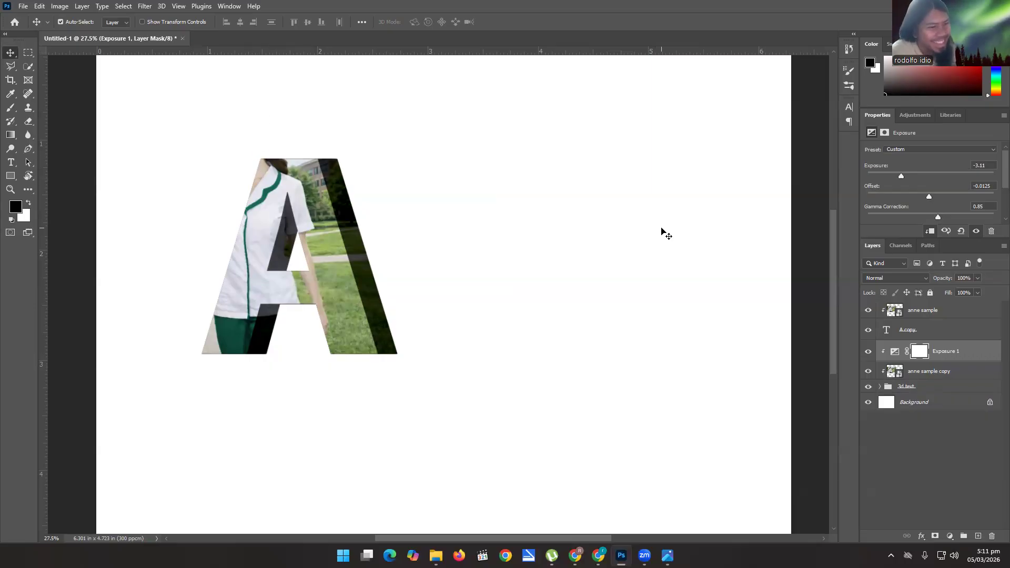
Duplicate the clipped anne sample layer and select the woman in the copy with the Object Selection tool.
left_click(920, 315)
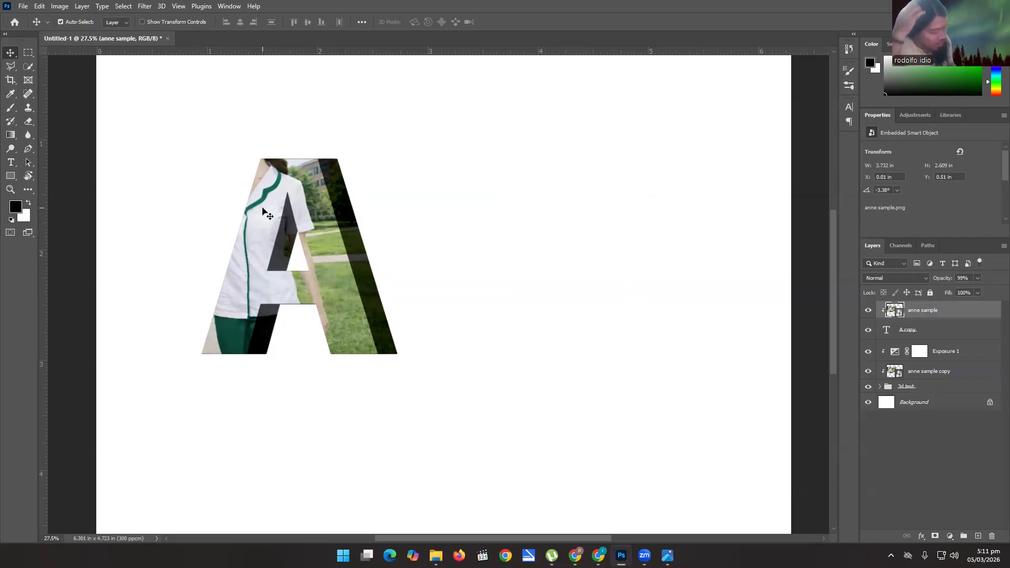
key("ctrl+j")
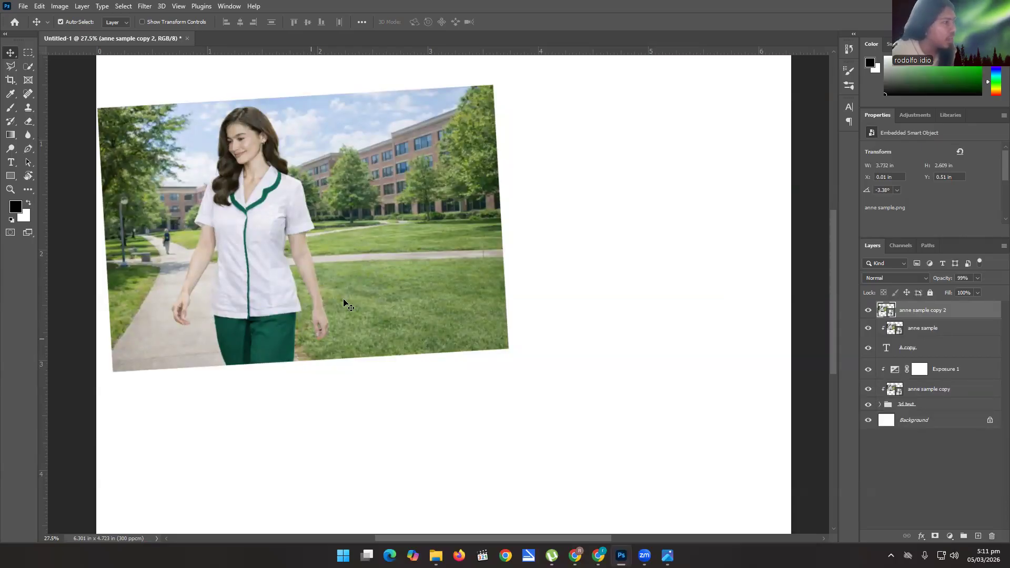
left_click(25, 63)
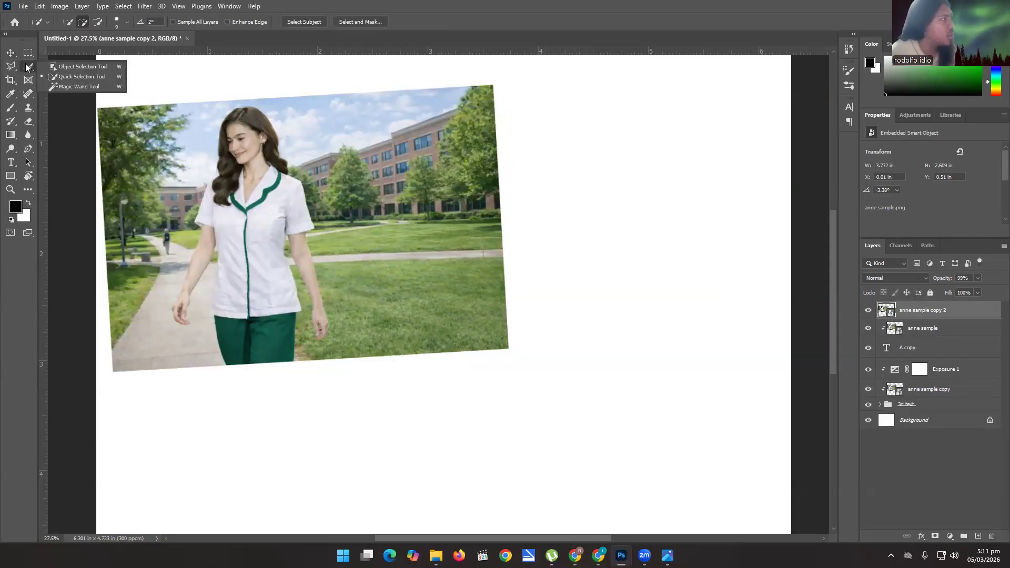
left_click(79, 67)
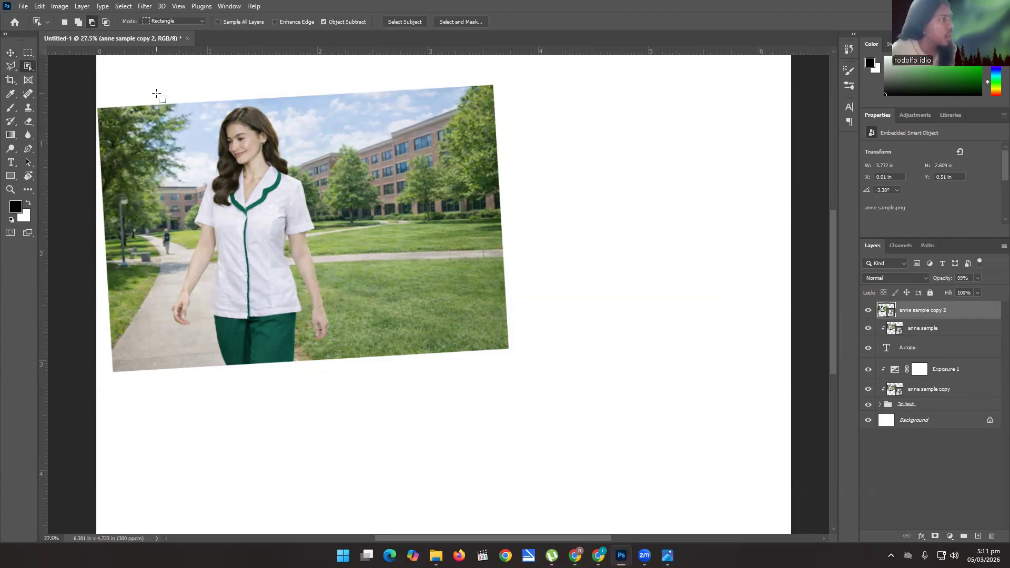
left_click_drag(151, 92, 365, 379)
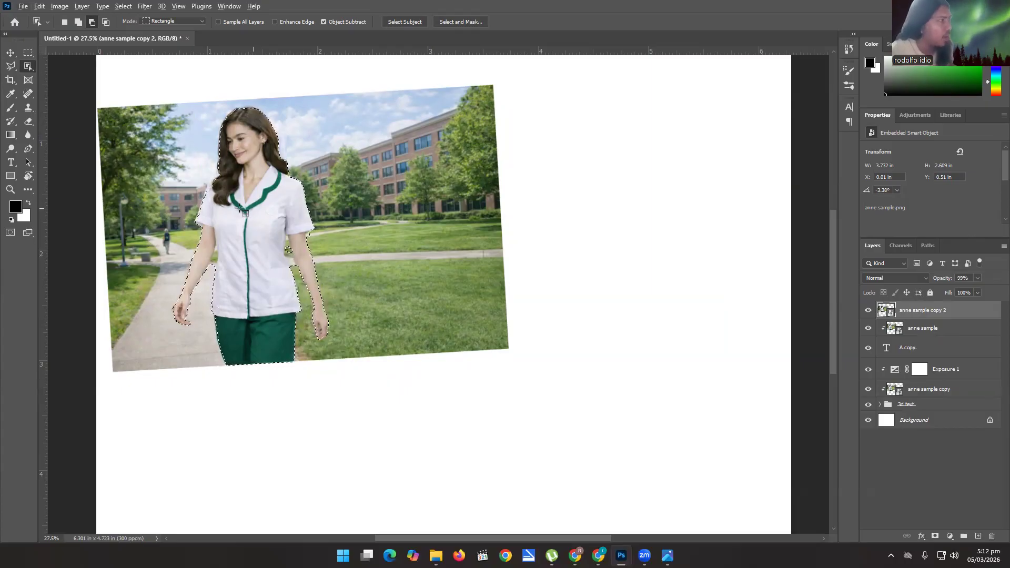
Subtract the background gap between the torso and the arm nearer the walkway from the selection with the Quick Selection tool.
scroll(210, 187, "up", 1)
scroll(210, 187, "up", 5)
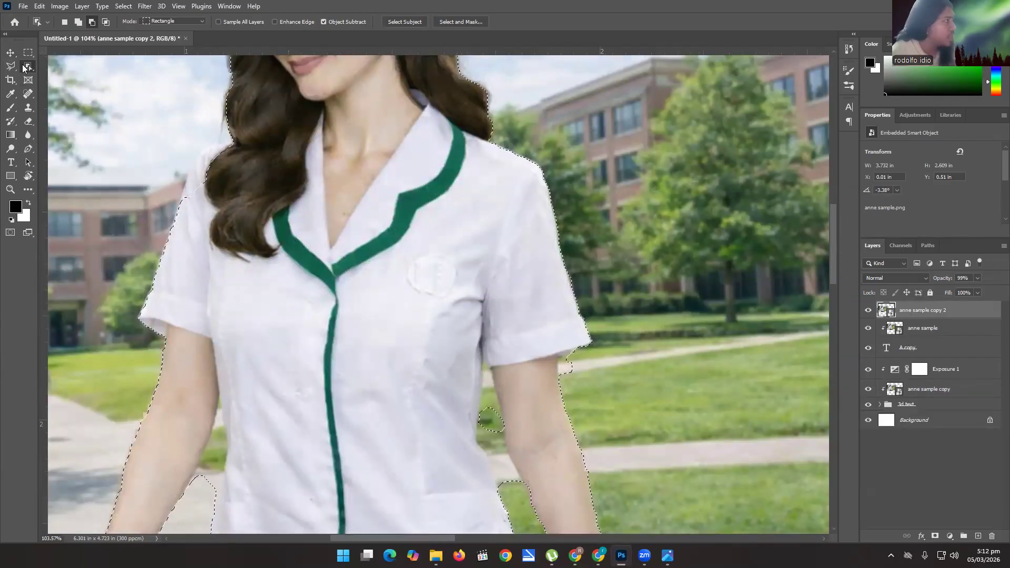
right_click(23, 69)
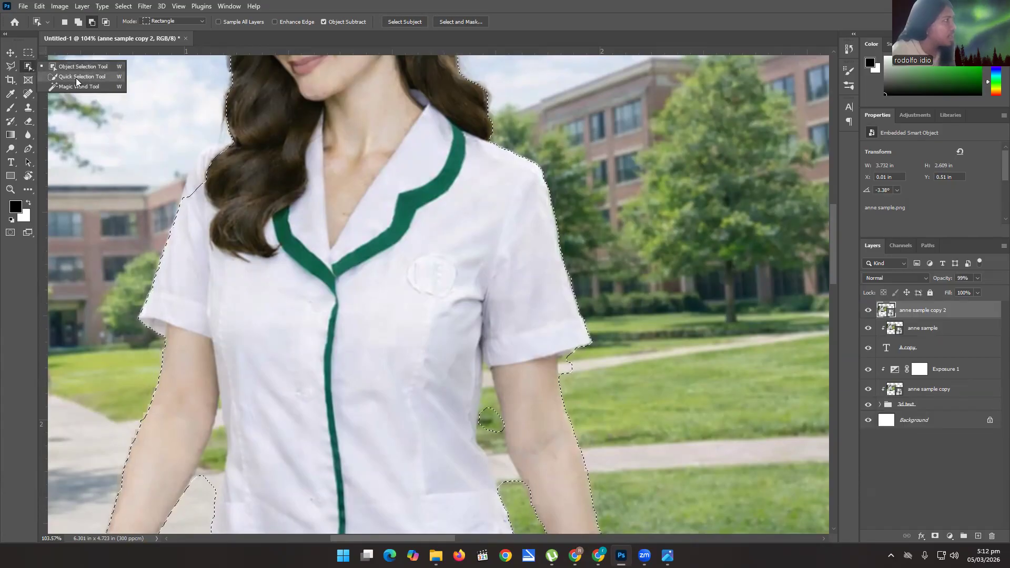
left_click(76, 78)
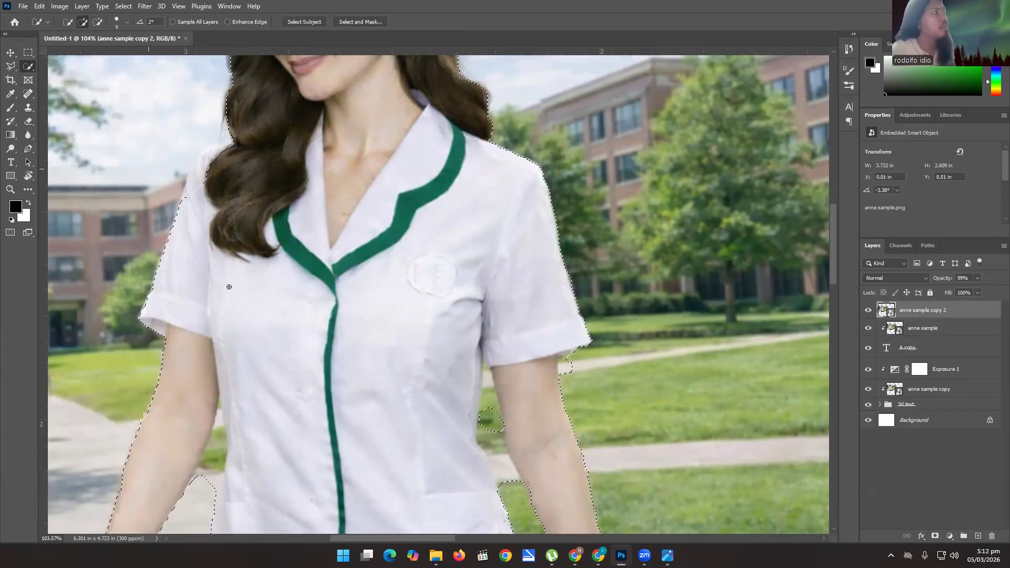
scroll(283, 447, "up", 3)
left_click_drag(267, 420, 370, 287)
mouse_move(298, 325)
left_mouse_down()
mouse_move(288, 362)
mouse_move(280, 347)
left_mouse_up()
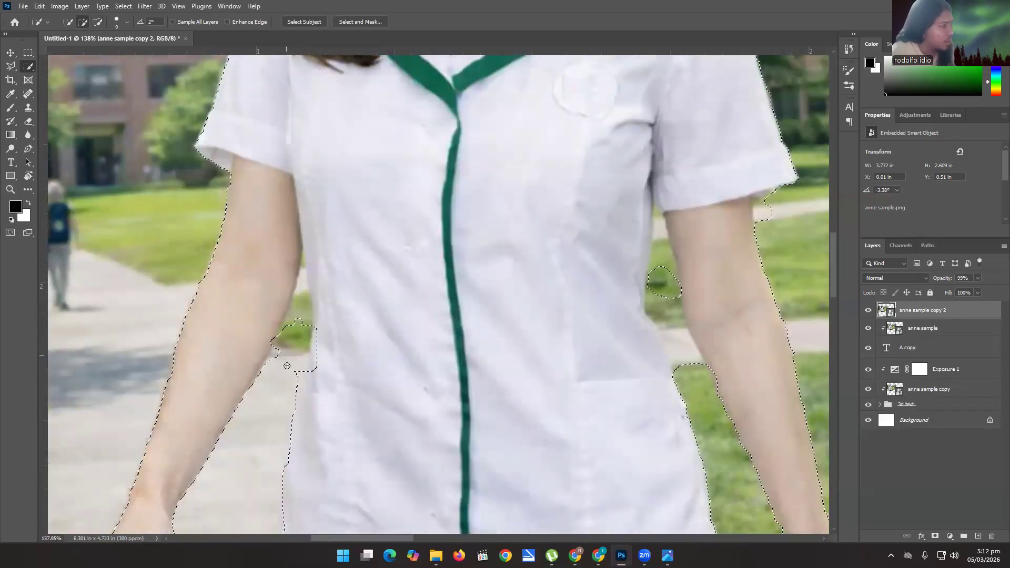
Refine the selection edge along the uniform's side beside that arm by adding fabric and subtracting leftover background.
left_click_drag(303, 279, 298, 363)
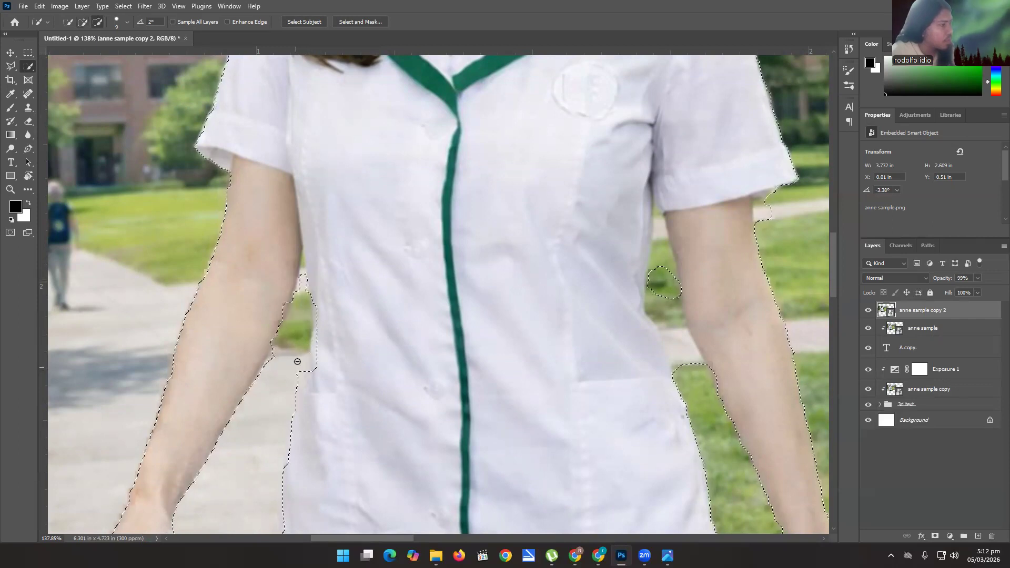
left_click(310, 377)
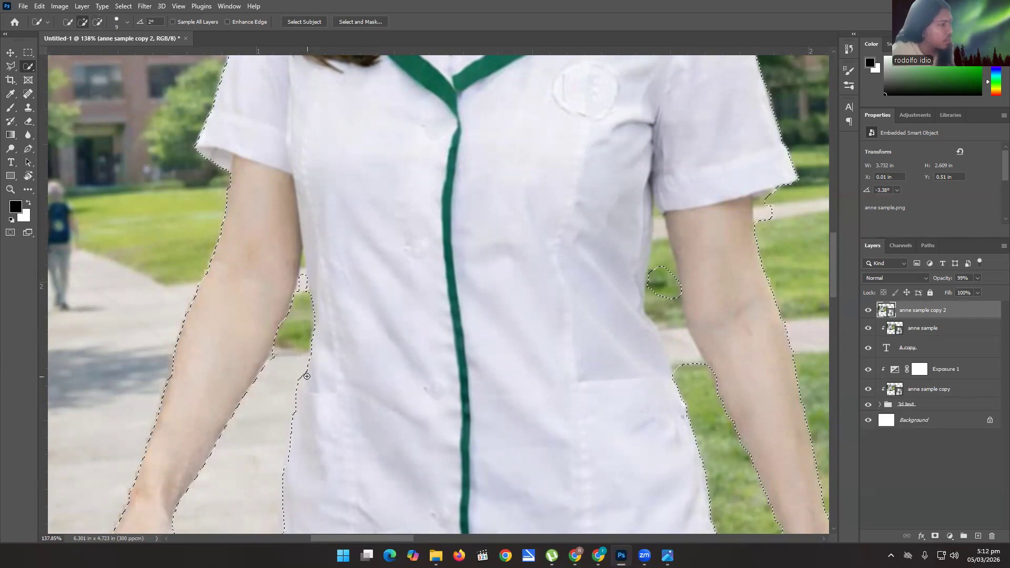
left_click_drag(312, 365, 301, 263)
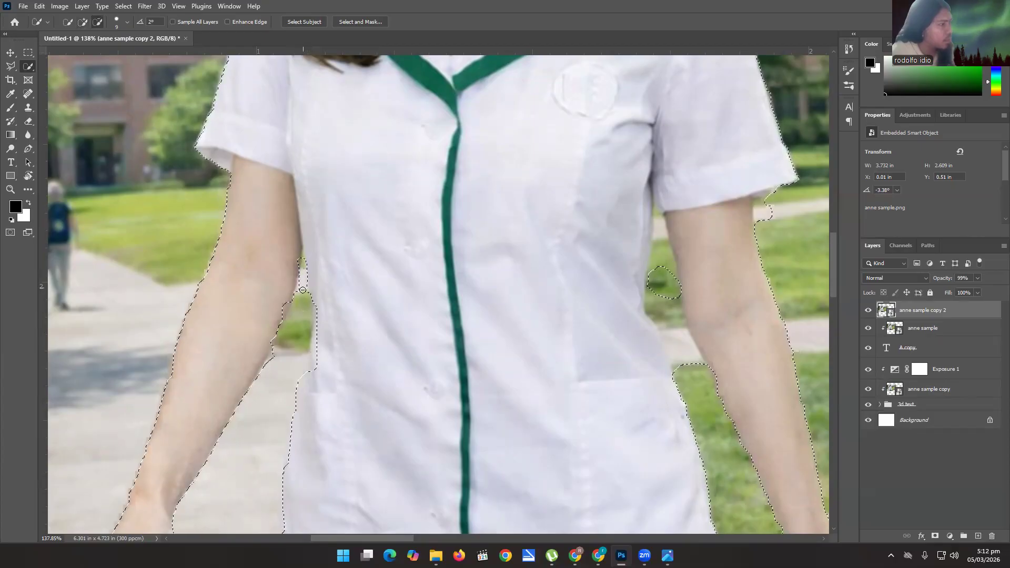
left_click(297, 297)
left_click(301, 290, "alt")
left_click_drag(313, 303, 315, 340)
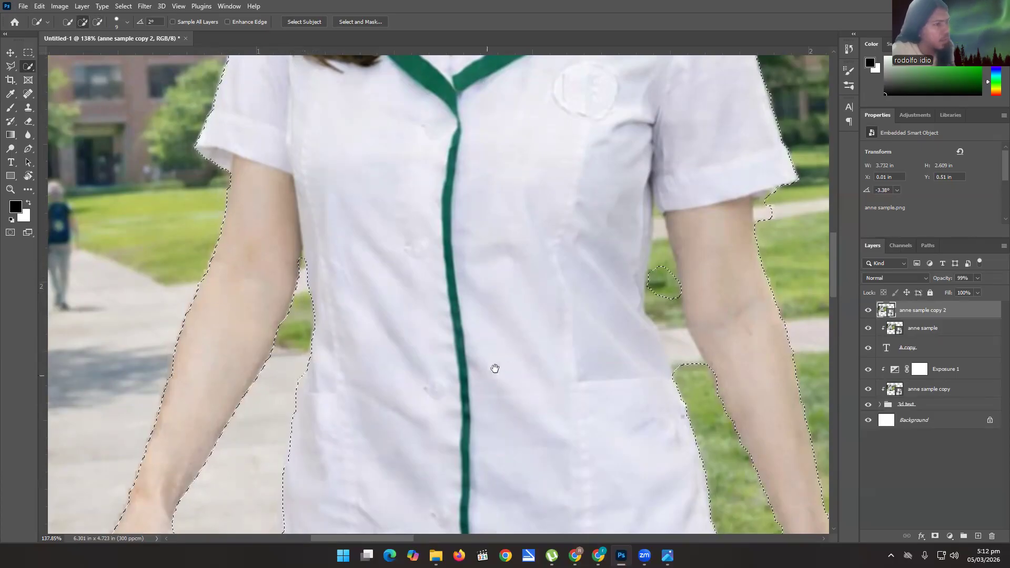
Subtract the background gap between the torso and the arm over the grass from the selection.
left_click_drag(473, 347, 325, 346)
mouse_move(481, 227)
left_mouse_down()
mouse_move(499, 321)
mouse_move(519, 370)
mouse_move(542, 384)
left_mouse_up()
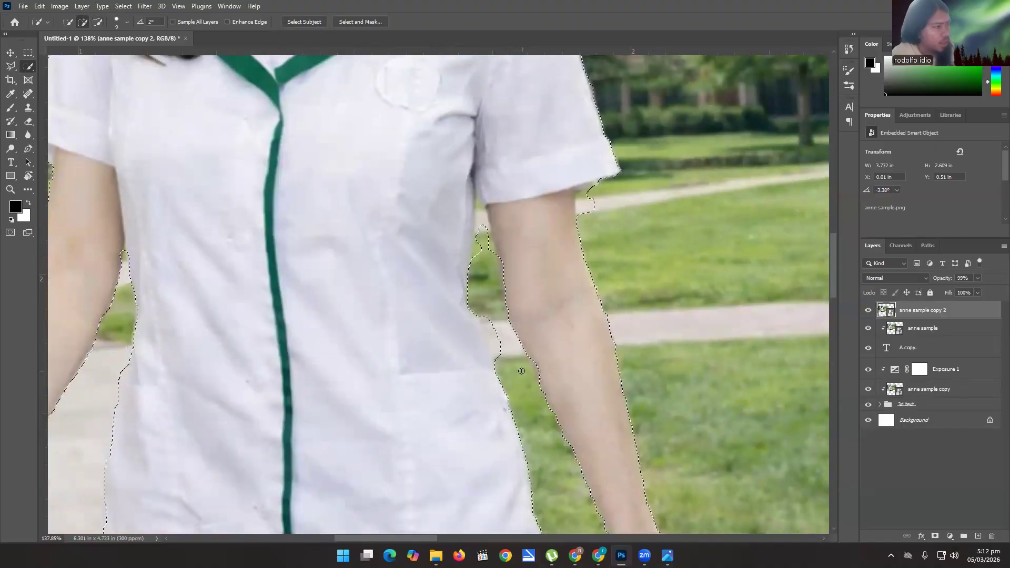
left_click_drag(501, 357, 491, 333)
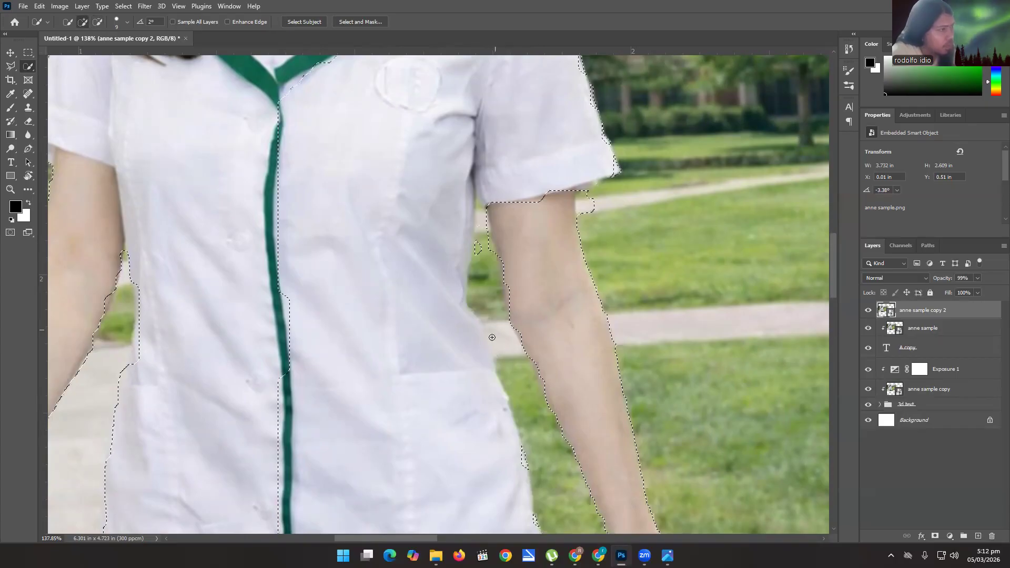
key("ctrl+z")
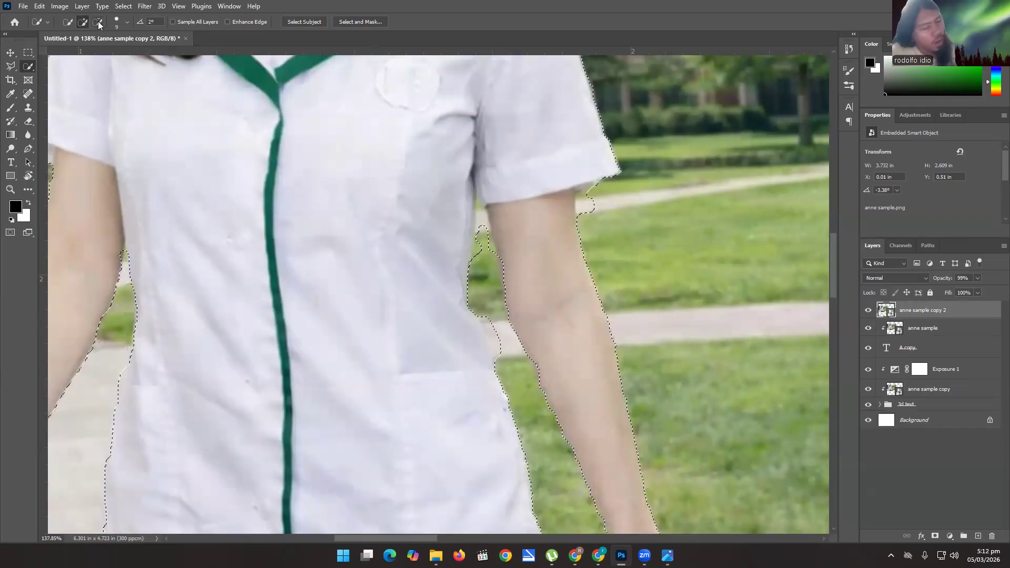
key("alt")
left_click_drag(493, 329, 496, 329)
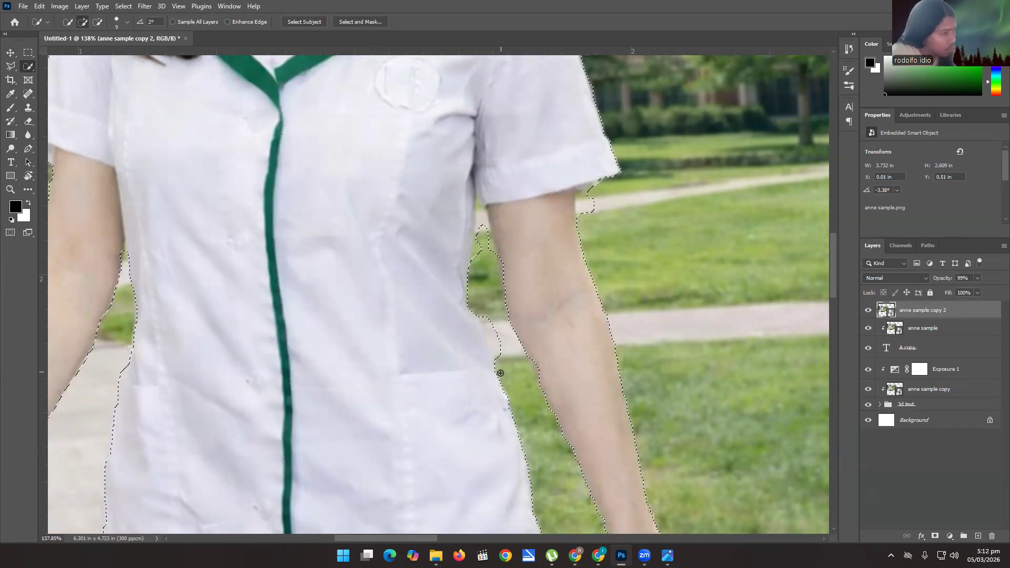
Remove leftover background under the grass-side sleeve and along the uniform's waist edge from the selection.
key("alt")
mouse_move(493, 332)
left_mouse_down()
mouse_move(485, 385)
mouse_move(441, 399)
mouse_move(466, 371)
left_mouse_up()
left_click_drag(604, 212, 596, 209)
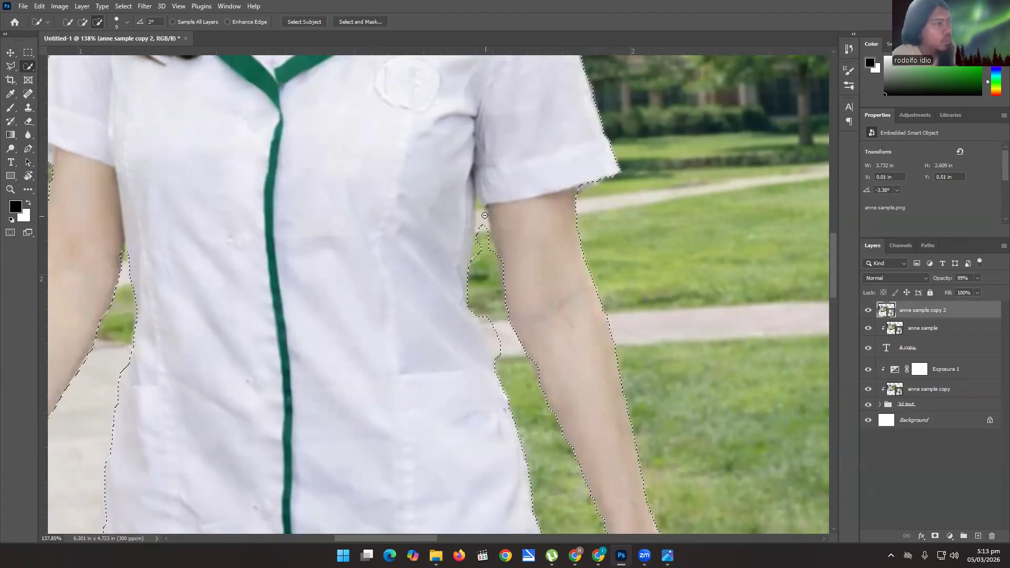
mouse_move(506, 314)
left_mouse_down()
mouse_move(500, 343)
mouse_move(492, 329)
mouse_move(514, 368)
mouse_move(490, 332)
mouse_move(497, 352)
mouse_move(496, 339)
mouse_move(478, 344)
mouse_move(449, 295)
mouse_move(434, 218)
mouse_move(472, 423)
left_mouse_up()
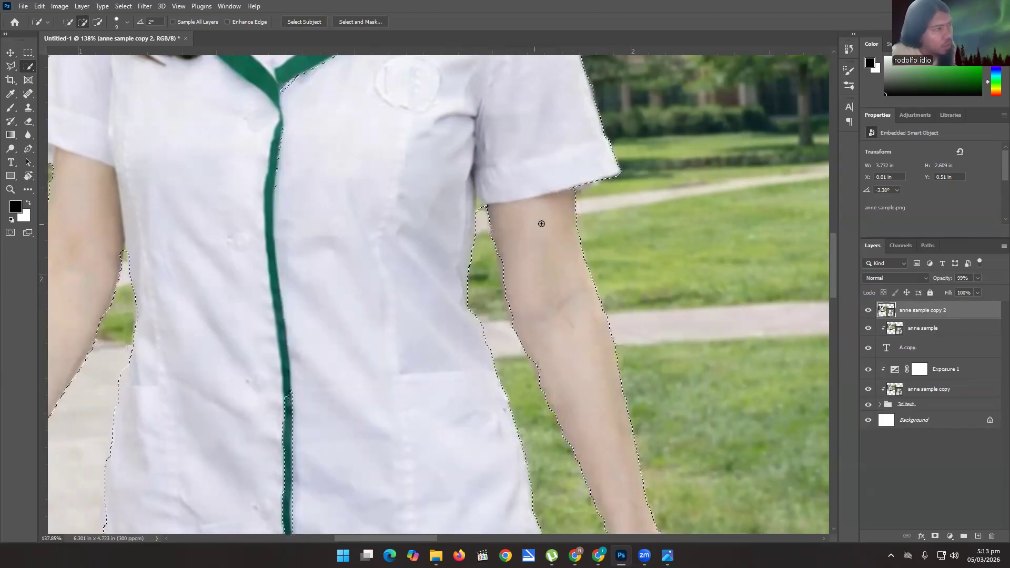
left_click_drag(573, 194, 572, 192)
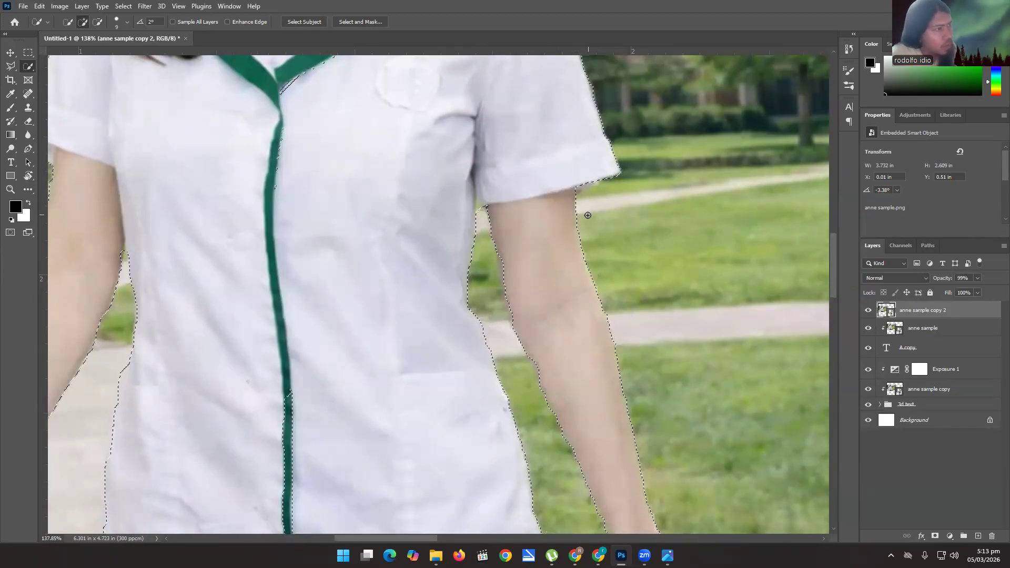
key("alt")
key("ctrl+z")
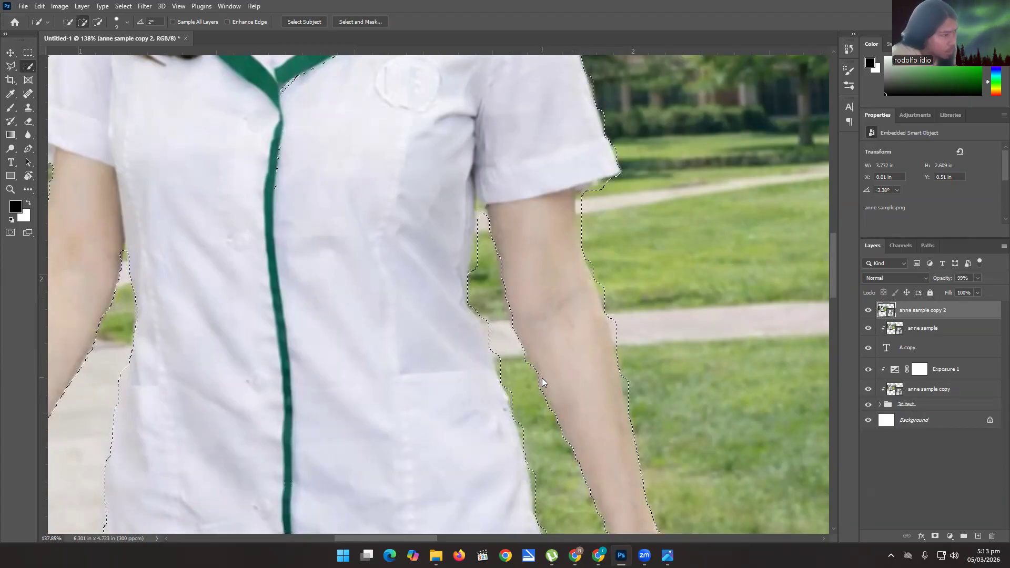
Add the missed parts of the green trim down the uniform's front back into the selection.
left_click_drag(552, 373, 613, 422)
key("space")
mouse_move(531, 388)
left_mouse_down()
mouse_move(498, 324)
mouse_move(504, 237)
left_mouse_up()
scroll(462, 436, "down", 3)
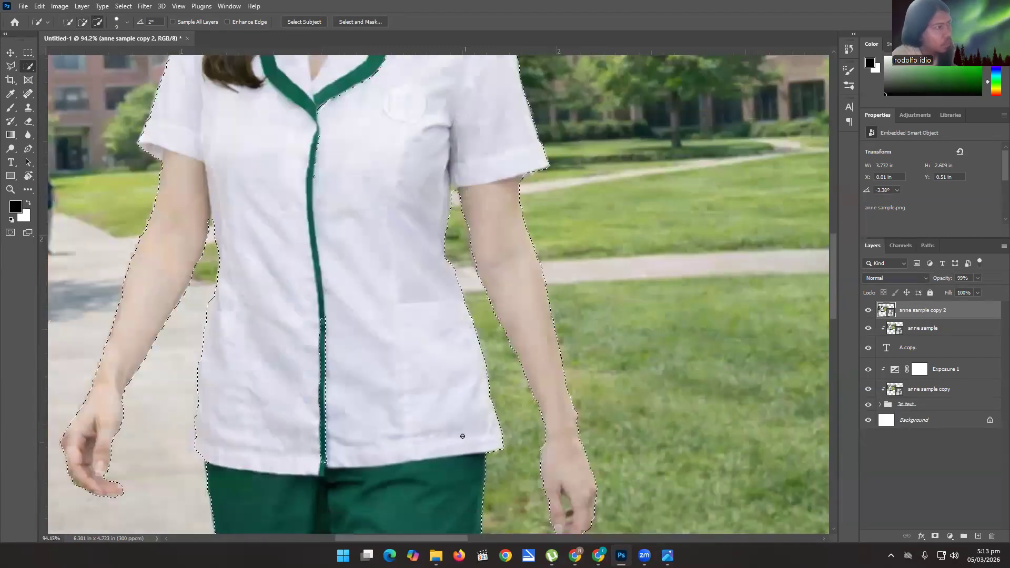
scroll(401, 415, "down", 2)
scroll(360, 417, "up", 2)
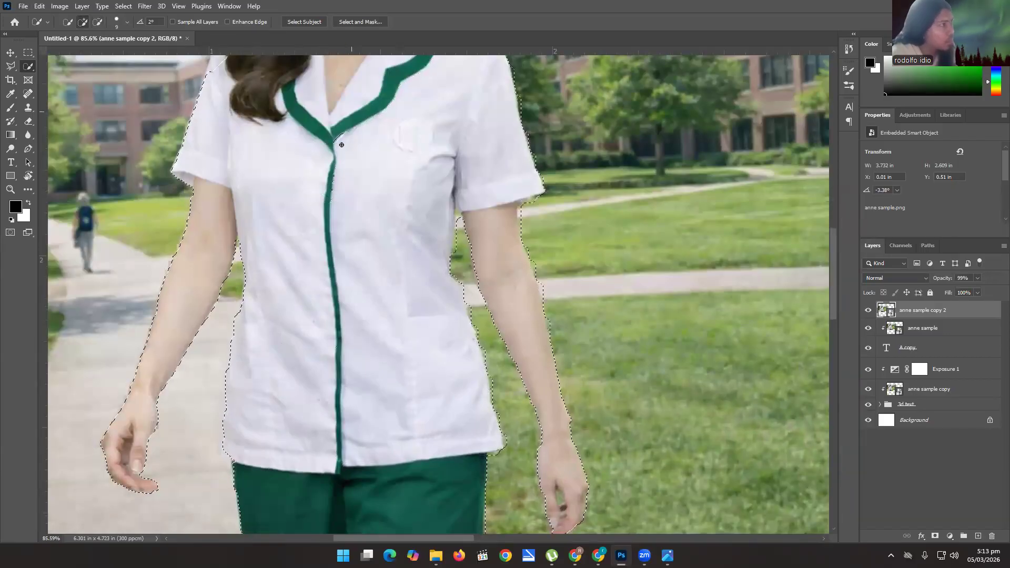
left_click_drag(362, 117, 361, 271)
Extend the selection over the white shoulder edge beside the long hair on the walkway side.
left_click_drag(343, 203, 385, 262)
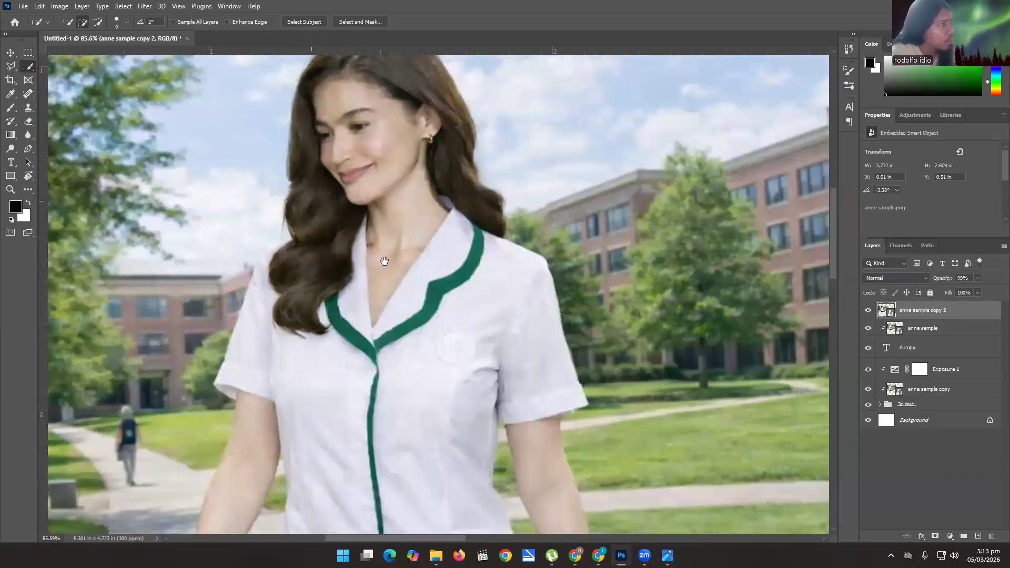
scroll(310, 245, "up", 7)
mouse_move(296, 273)
left_mouse_down()
mouse_move(279, 308)
mouse_move(292, 266)
mouse_move(335, 240)
mouse_move(283, 273)
mouse_move(256, 333)
mouse_move(248, 284)
mouse_move(275, 209)
mouse_move(213, 266)
mouse_move(248, 246)
left_mouse_up()
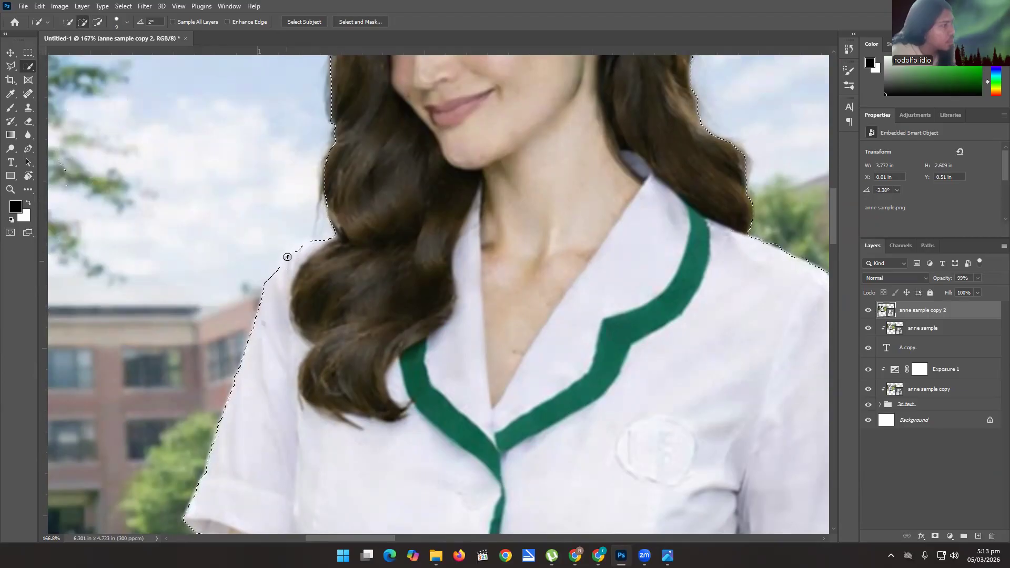
left_click_drag(282, 263, 276, 278)
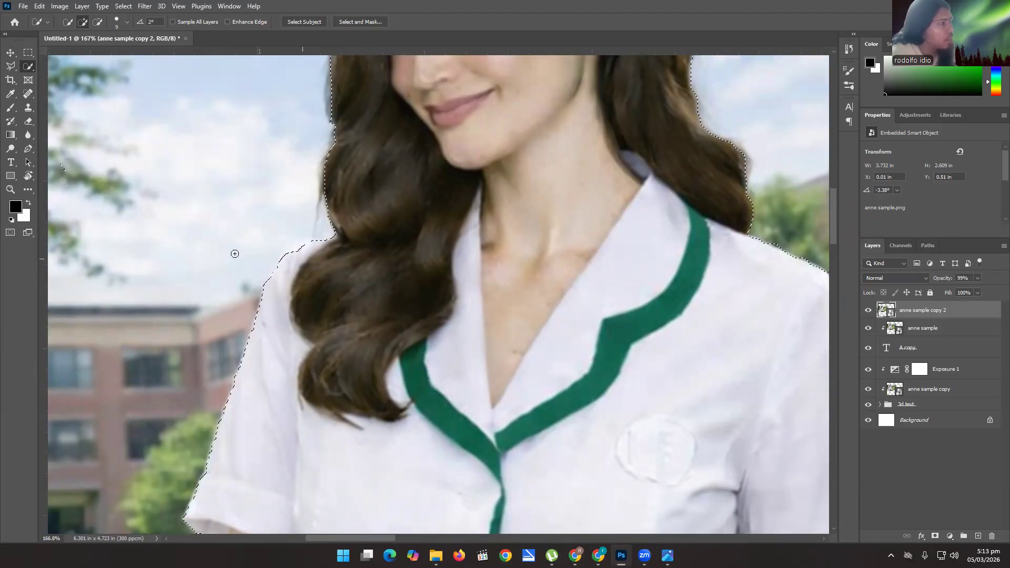
Enlarge the Quick Selection brush to 100.
scroll(281, 273, "down", 5, "alt")
scroll(183, 161, "down", 1, "alt")
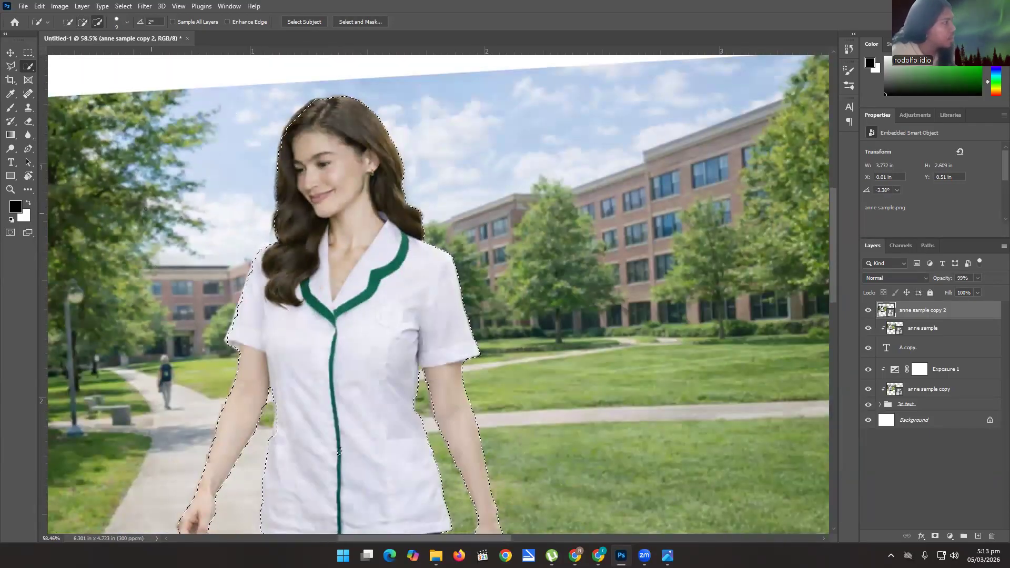
mouse_move(154, 165)
left_mouse_down("alt")
mouse_move(131, 234)
mouse_move(141, 224)
left_mouse_up("alt")
key("]")
key("]")
key("]")
key("]")
key("]")
key("]")
key("]")
key("]")
key("]")
key("]")
key("]")
key("]")
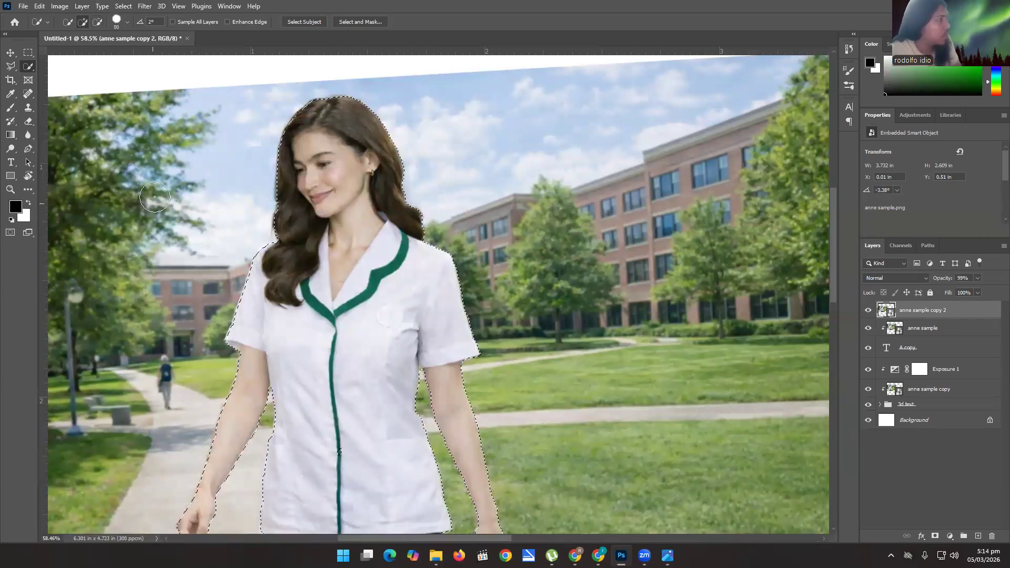
left_click_drag(187, 158, 153, 260, "alt")
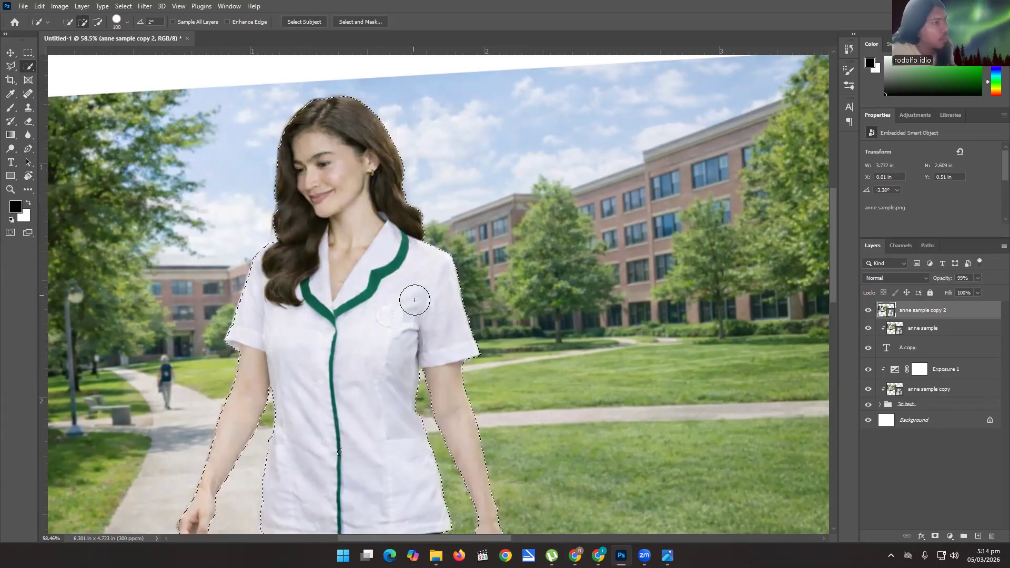
key("alt")
Reduce the Quick Selection brush to 10 and subtract the grass gap between the fingers of the grass-side hand.
scroll(411, 382, "down", 3)
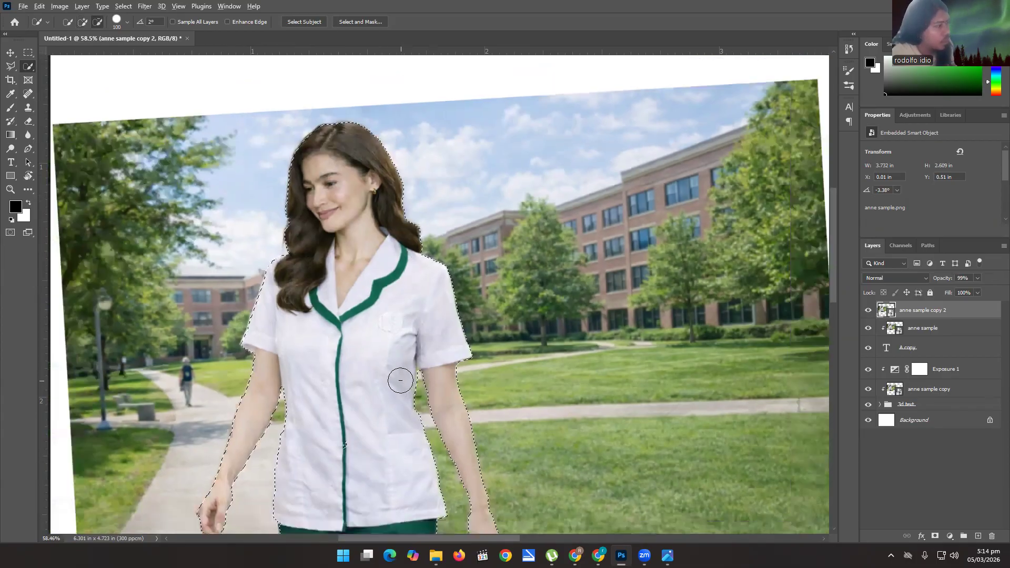
left_click_drag(358, 398, 338, 279)
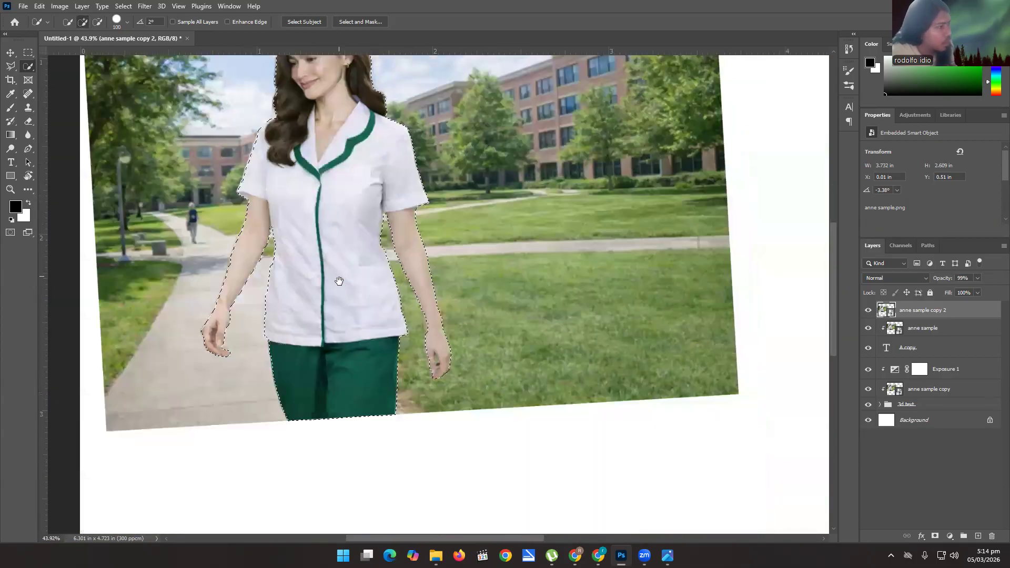
key("bracketleft")
key("bracketleft")
key("bracketleft")
key("bracketleft")
key("bracketleft")
key("bracketleft")
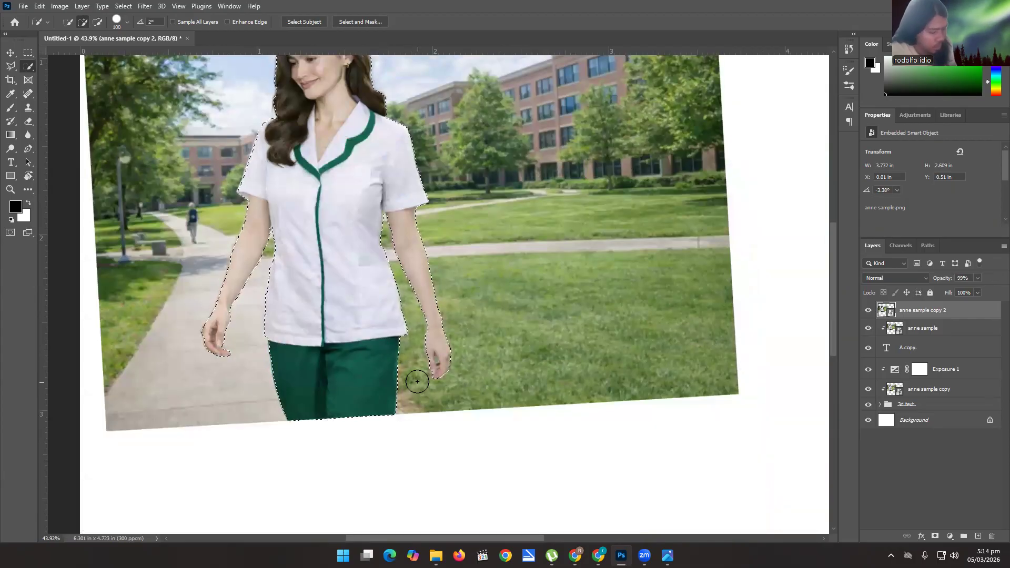
scroll(426, 371, "up", 3)
scroll(432, 363, "up", 5)
key("bracketleft")
key("bracketleft")
key("bracketleft")
left_click(429, 349, "alt")
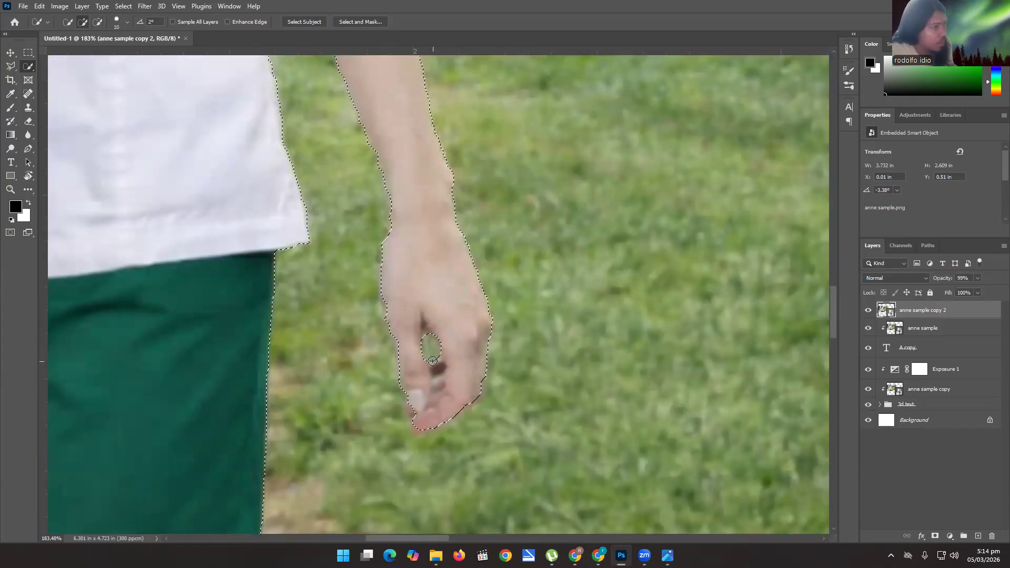
left_click(443, 340)
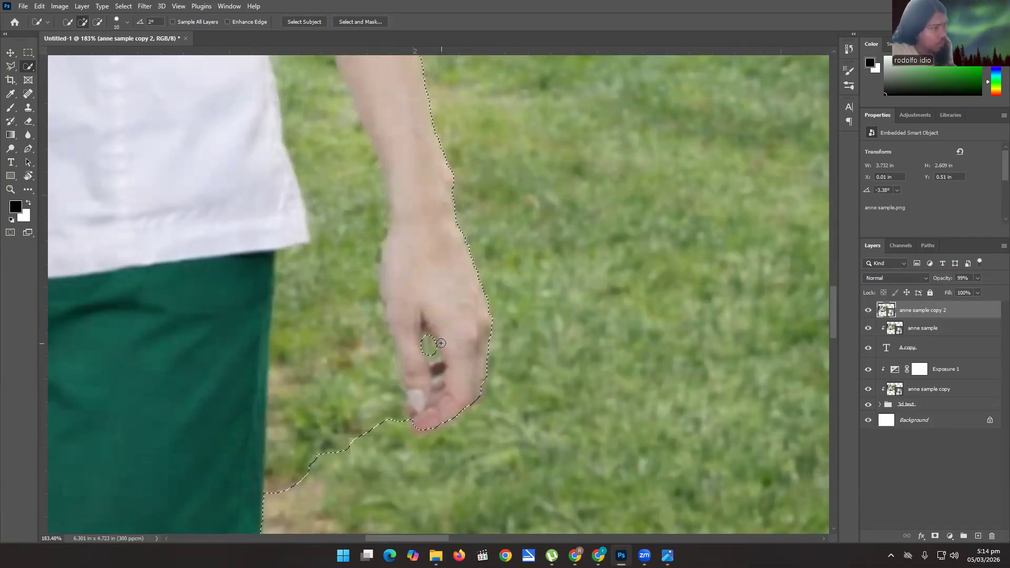
left_click(388, 383, "alt")
left_click(419, 352)
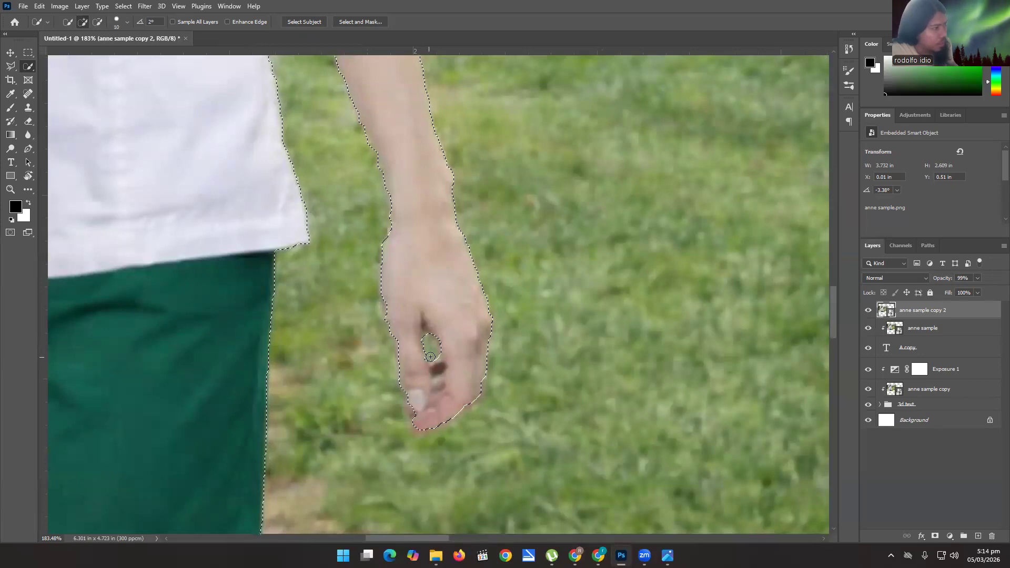
Mask the anne sample copy 2 layer to the selected woman and set the layer's opacity to 50%.
scroll(419, 366, "down", 5)
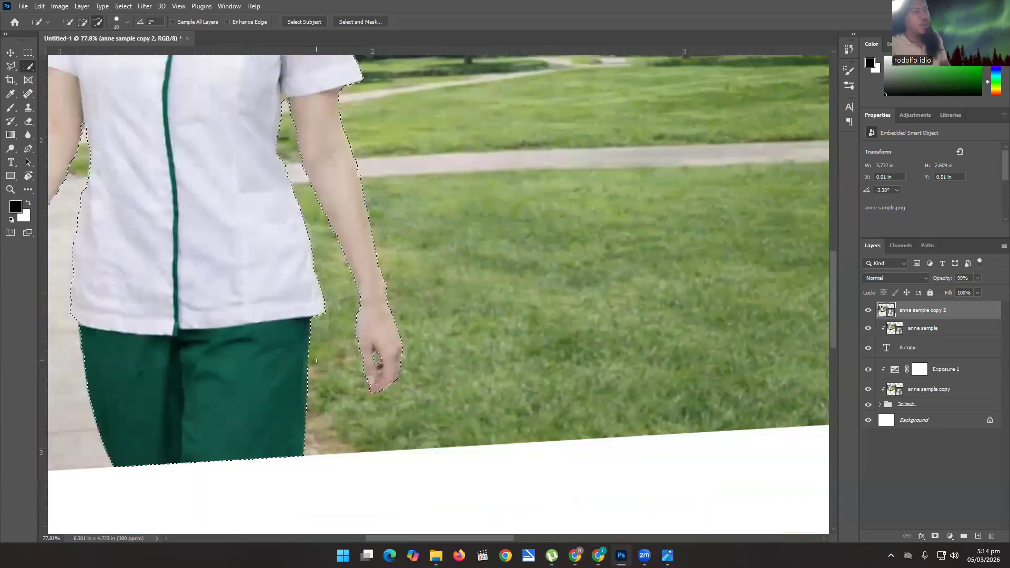
scroll(315, 361, "down", 4)
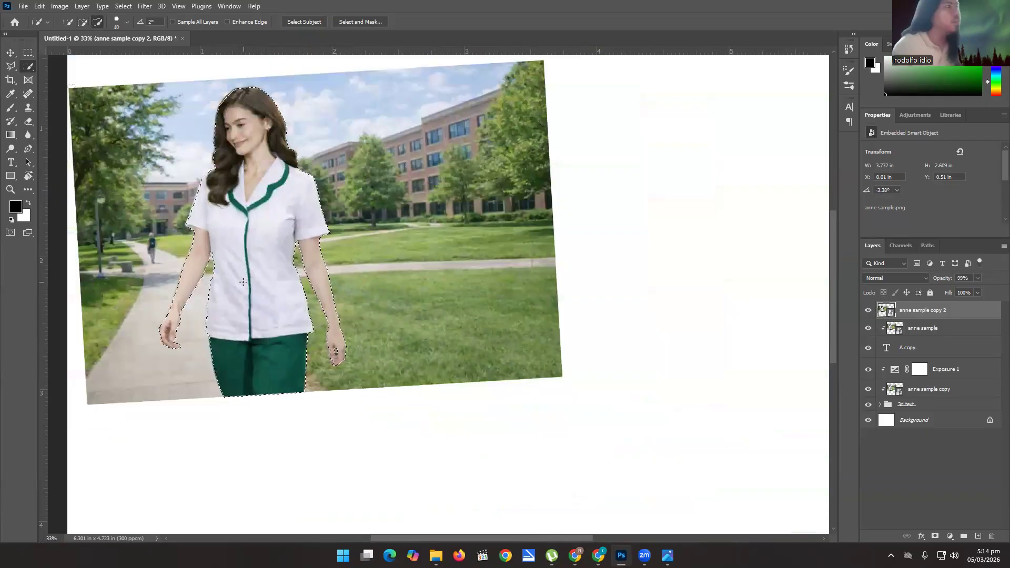
scroll(243, 282, "down", 1)
scroll(243, 282, "down", 1)
scroll(284, 213, "up", 2)
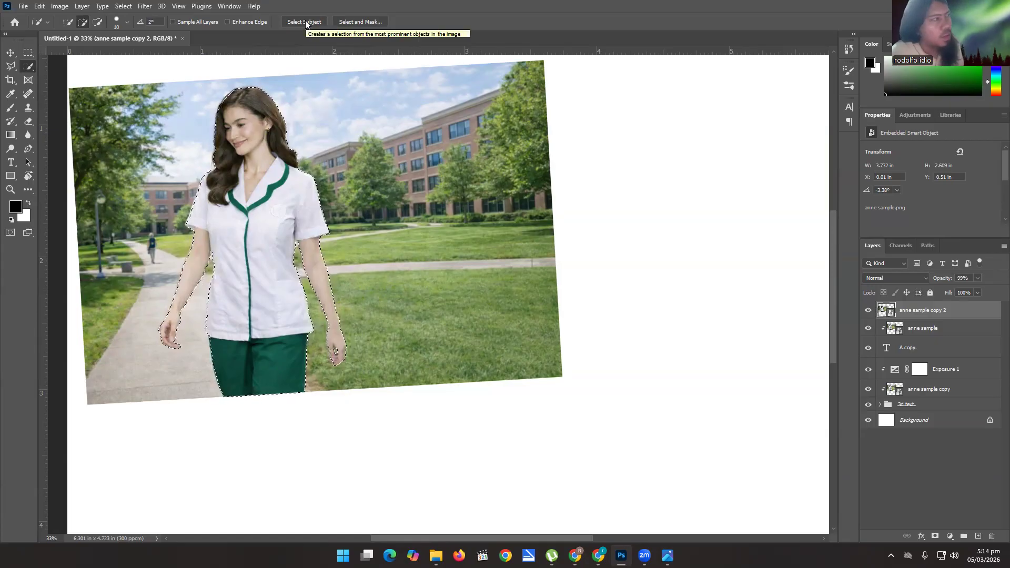
left_click(935, 536)
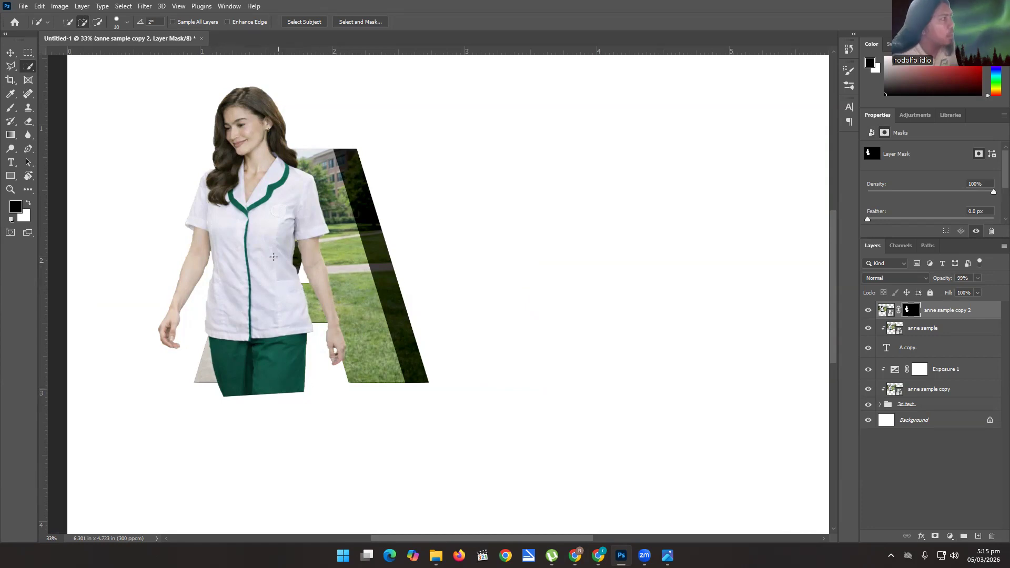
left_click(10, 53)
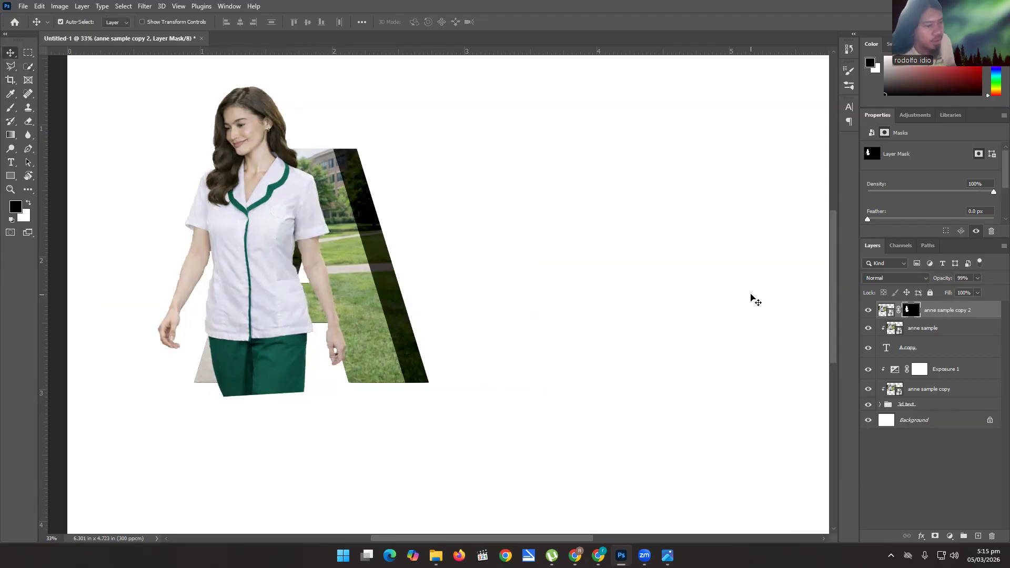
key("5")
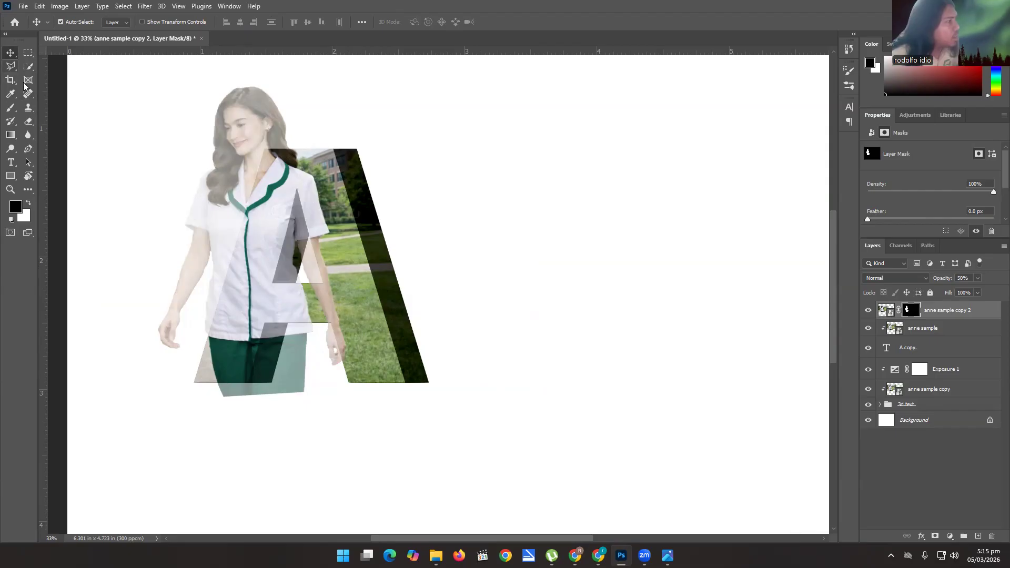
Switch to the Polygonal Lasso tool for selecting the letter A's openings on the anne sample copy 2 mask.
scroll(281, 205, "up", 3)
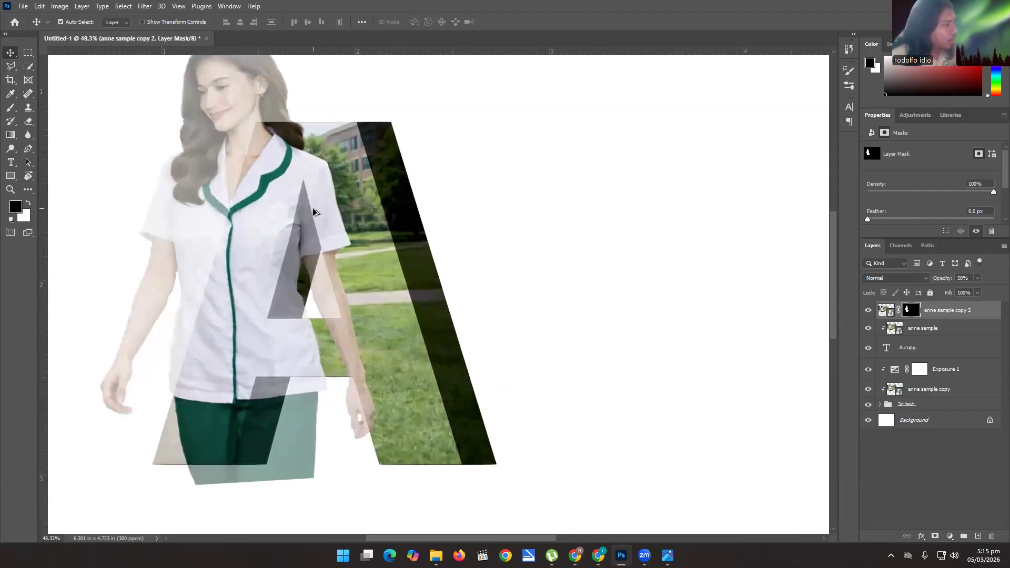
scroll(312, 210, "up", 1)
scroll(307, 210, "down", 2)
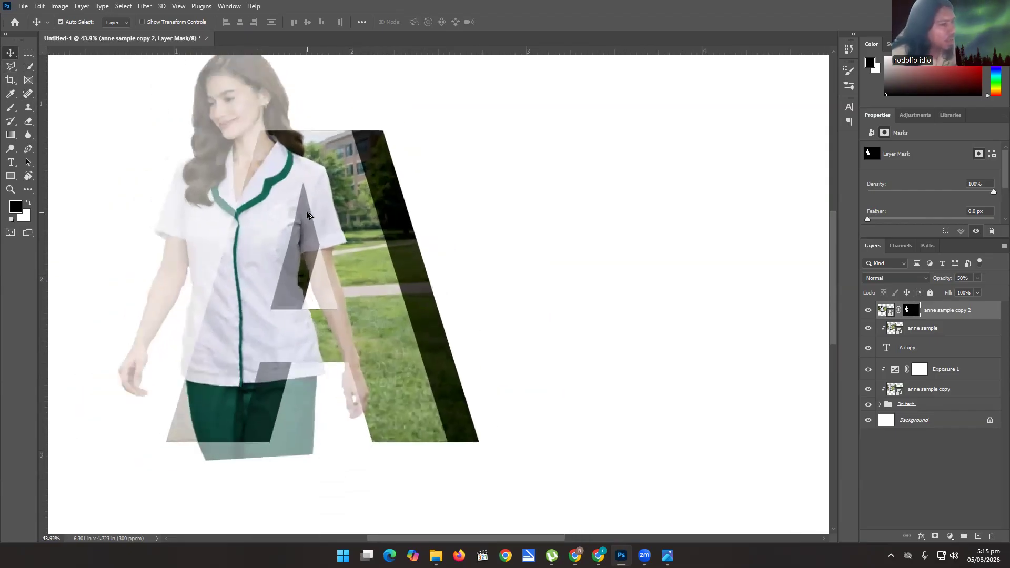
scroll(306, 214, "up", 1)
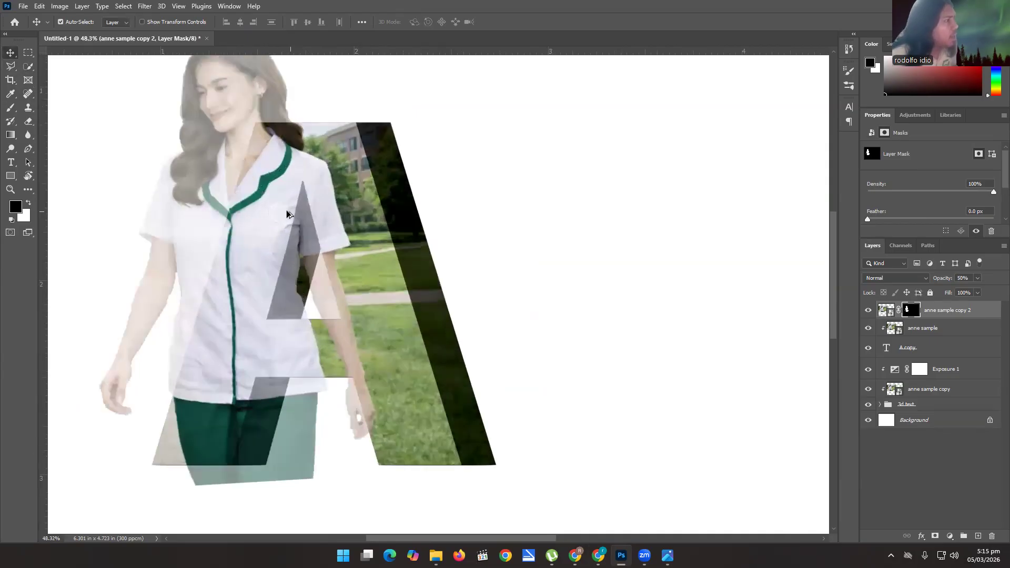
left_click(10, 67)
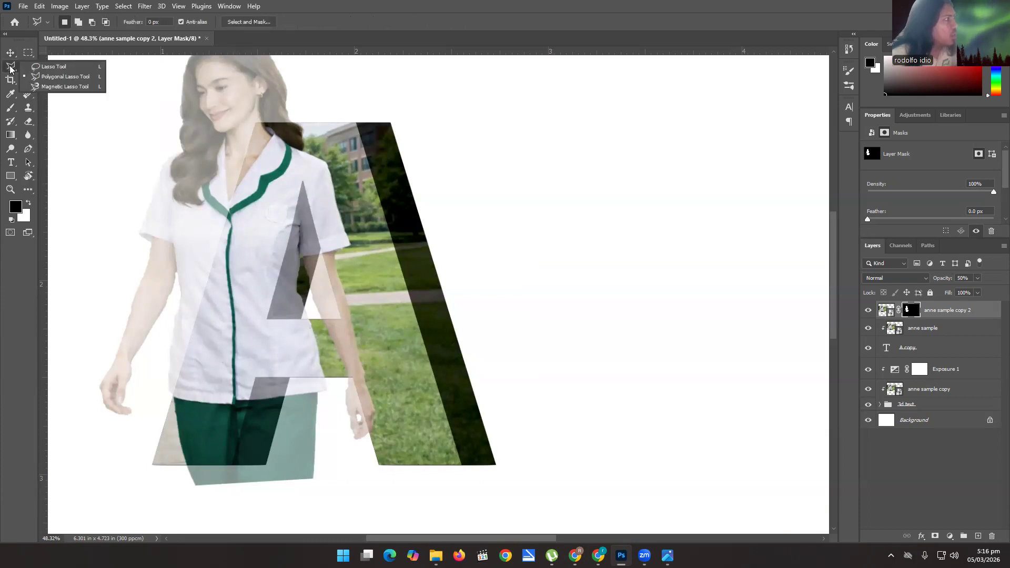
left_click(56, 77)
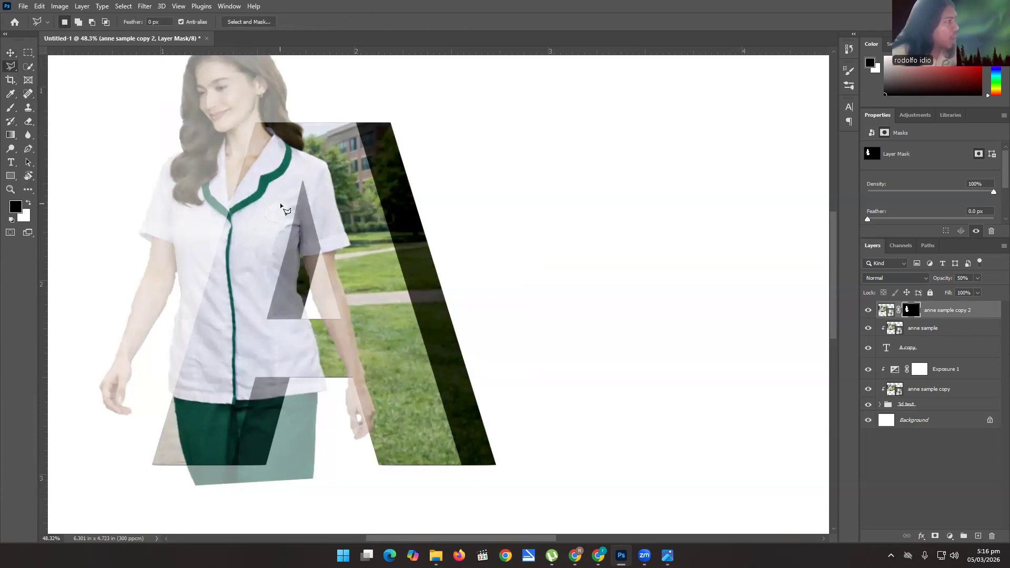
scroll(302, 181, "up", 3)
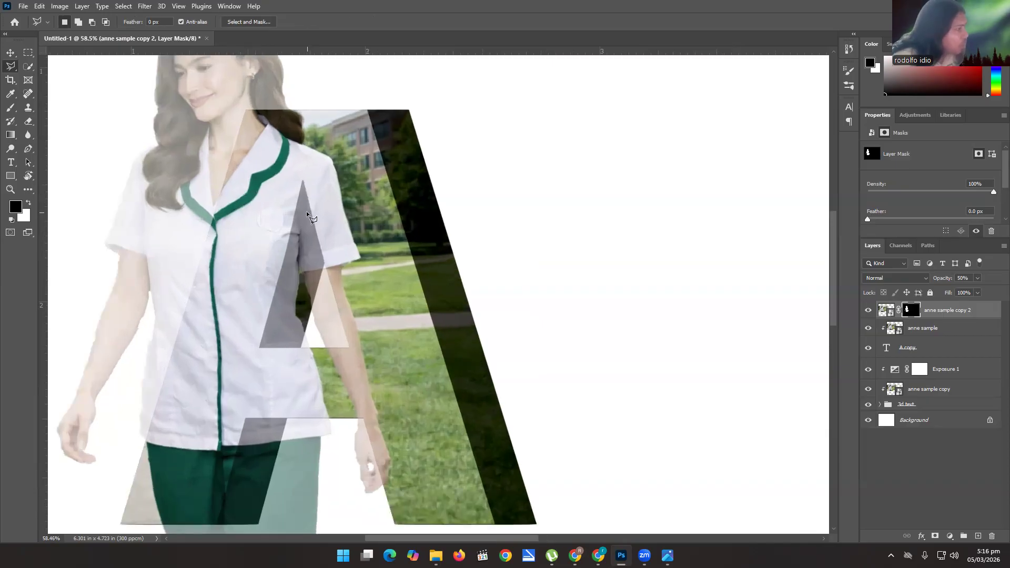
left_click(300, 173)
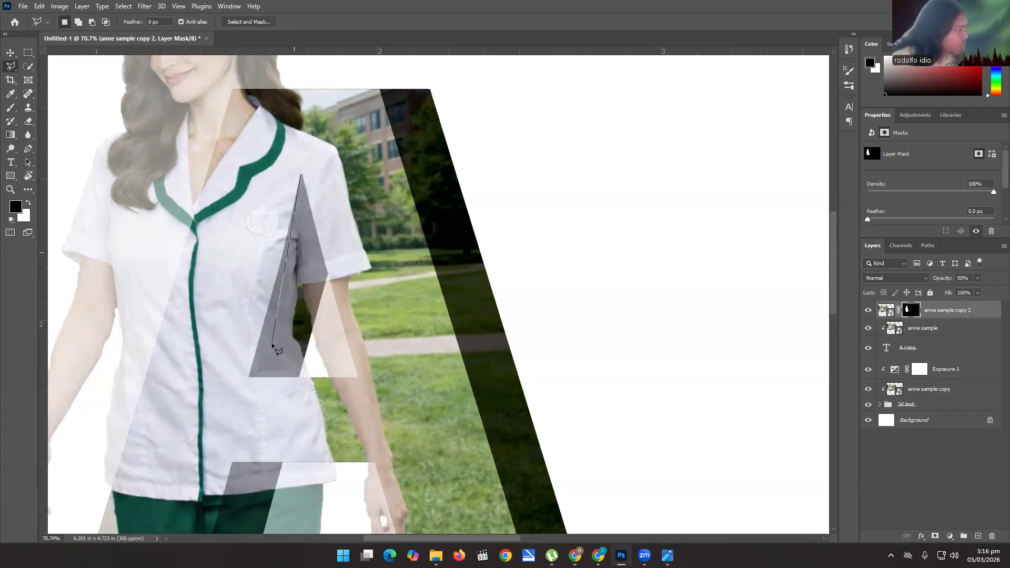
left_click(250, 377)
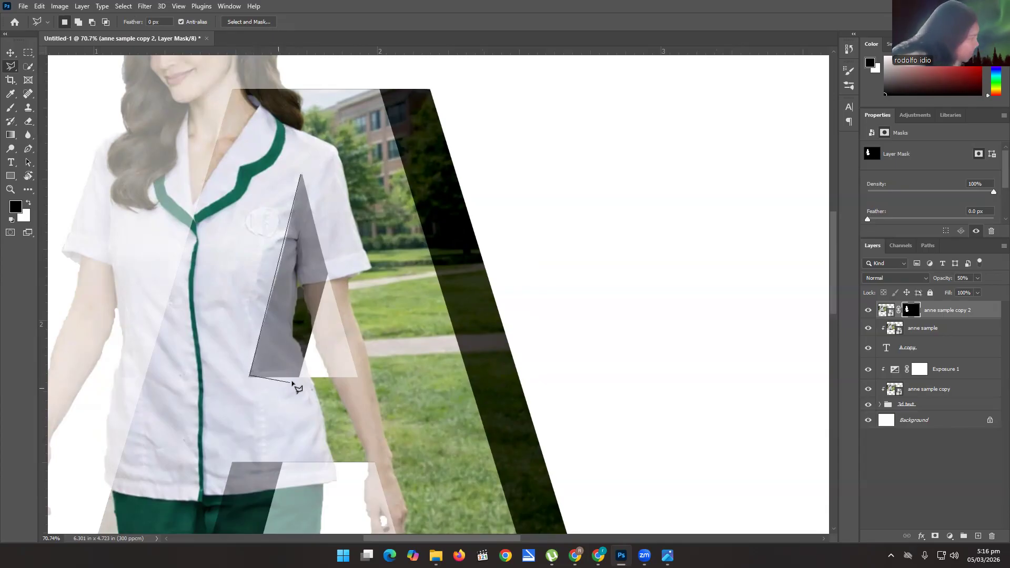
key("Escape")
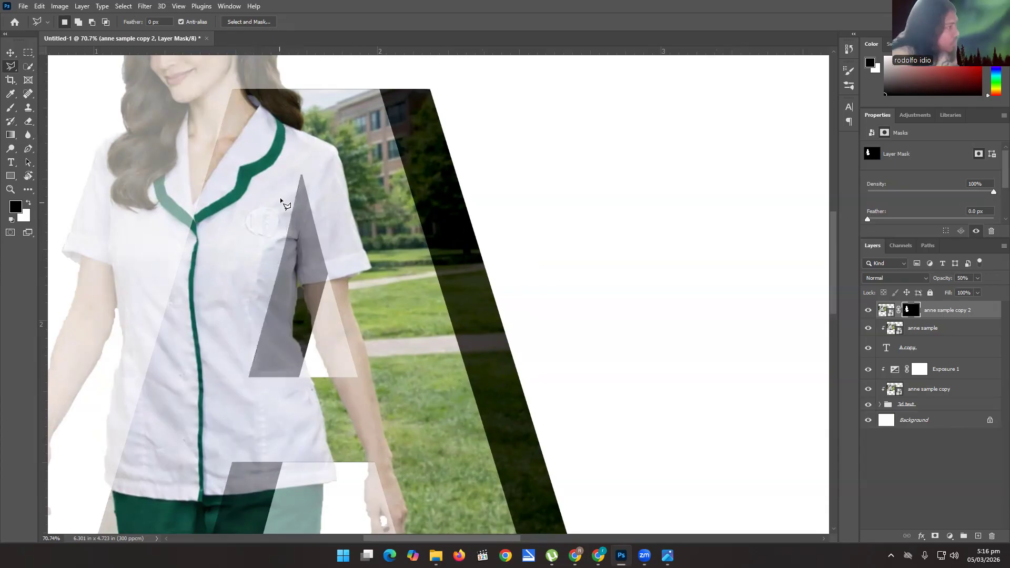
left_click(301, 174)
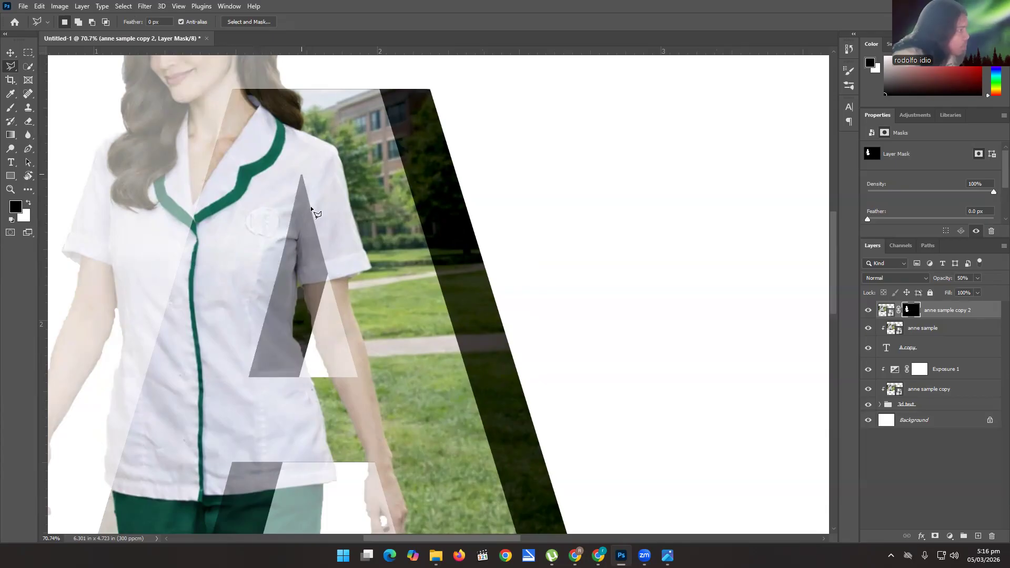
left_click(327, 275)
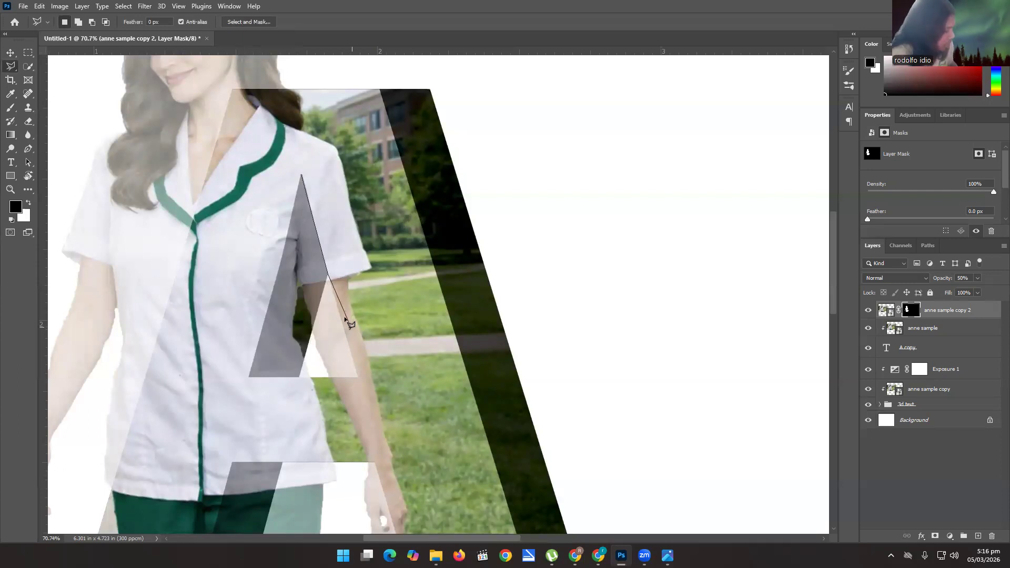
key("Escape")
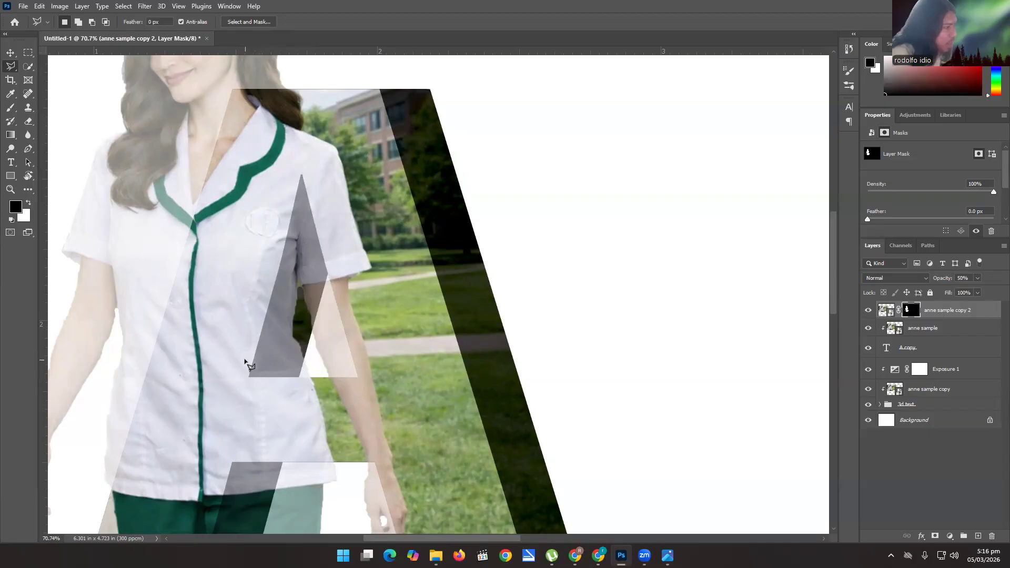
Select the triangular hole of the letter A, including its dark inner side, with the Polygonal Lasso.
left_click(301, 175)
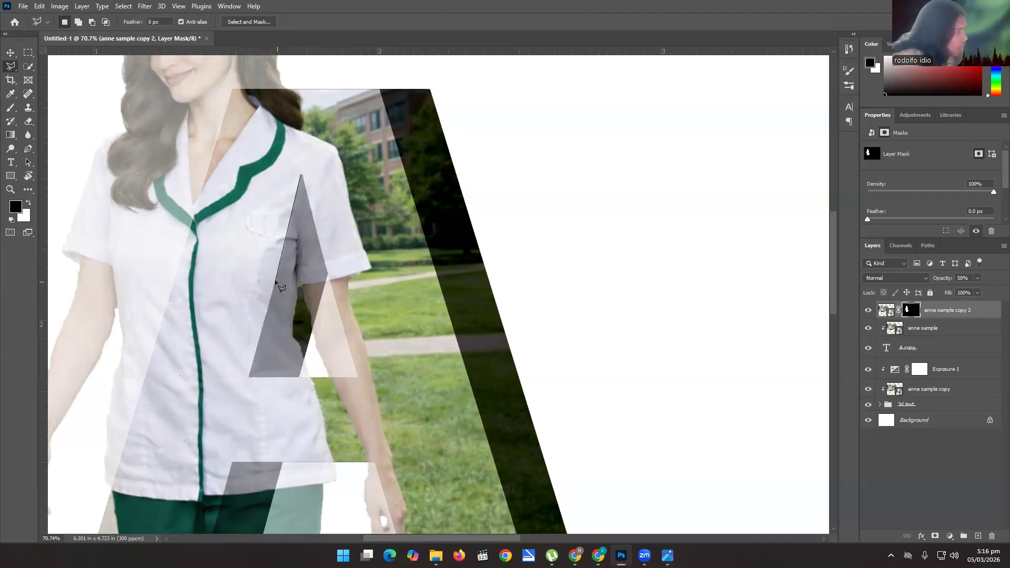
left_click(248, 377)
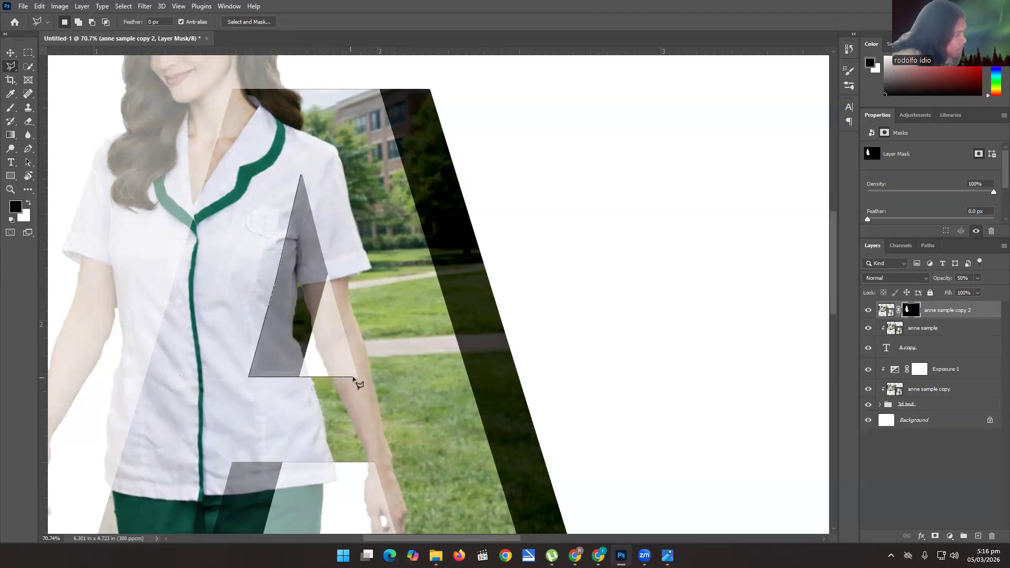
left_click(358, 377)
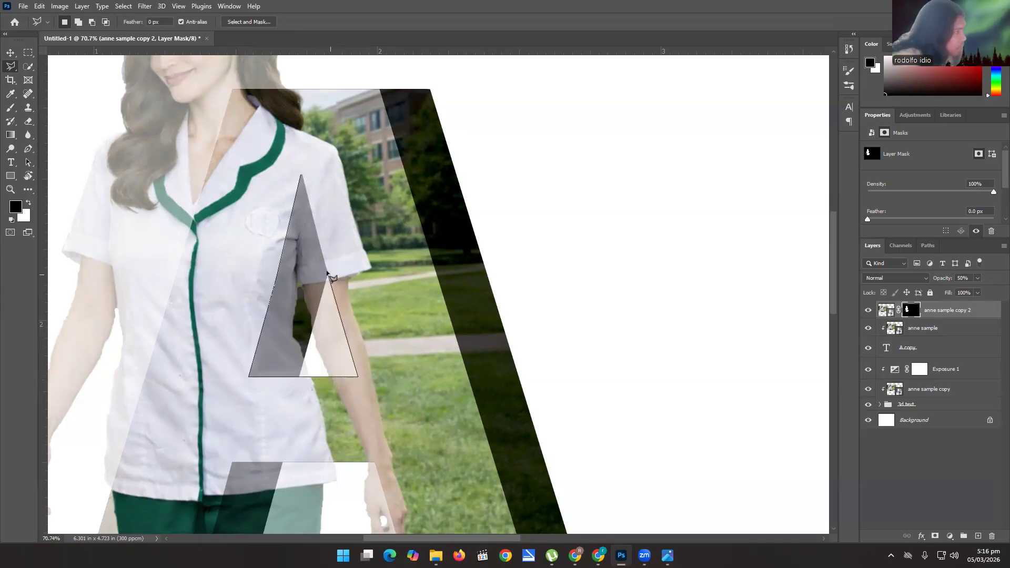
left_click(300, 175)
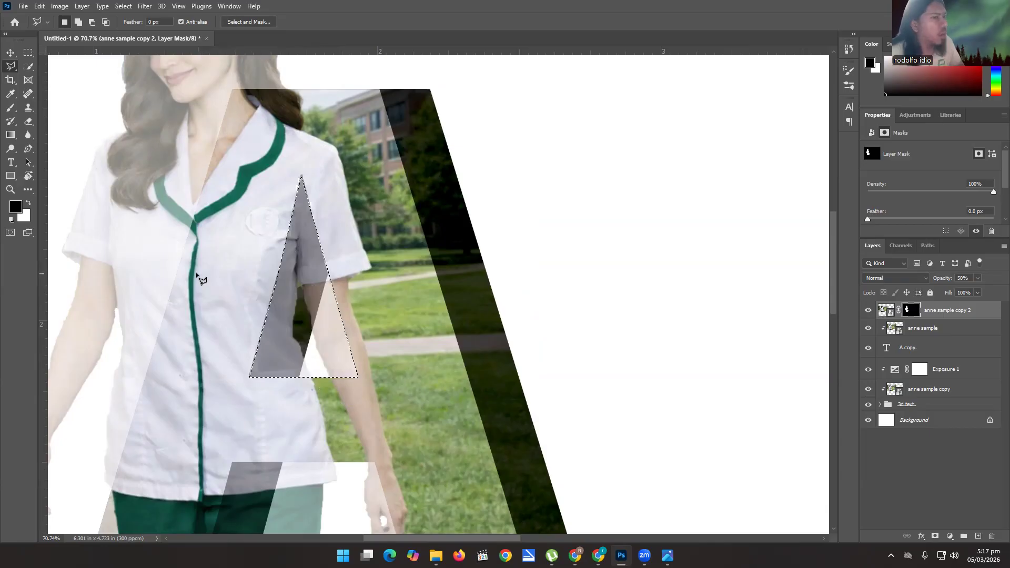
Brush black at 50% opacity on the anne sample copy 2 mask inside the triangular selection to fade the woman there.
left_click(11, 109)
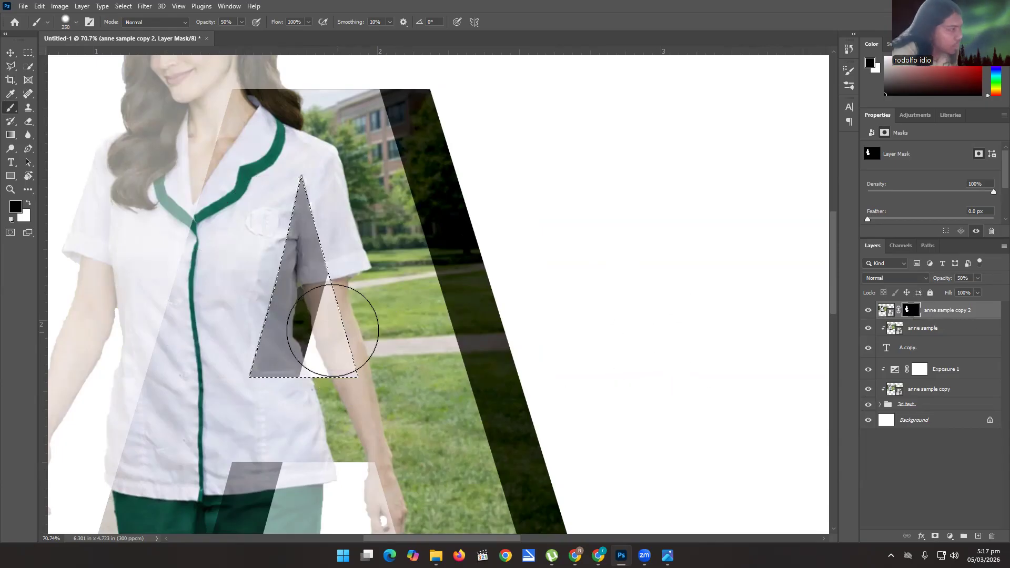
left_click_drag(290, 308, 302, 224)
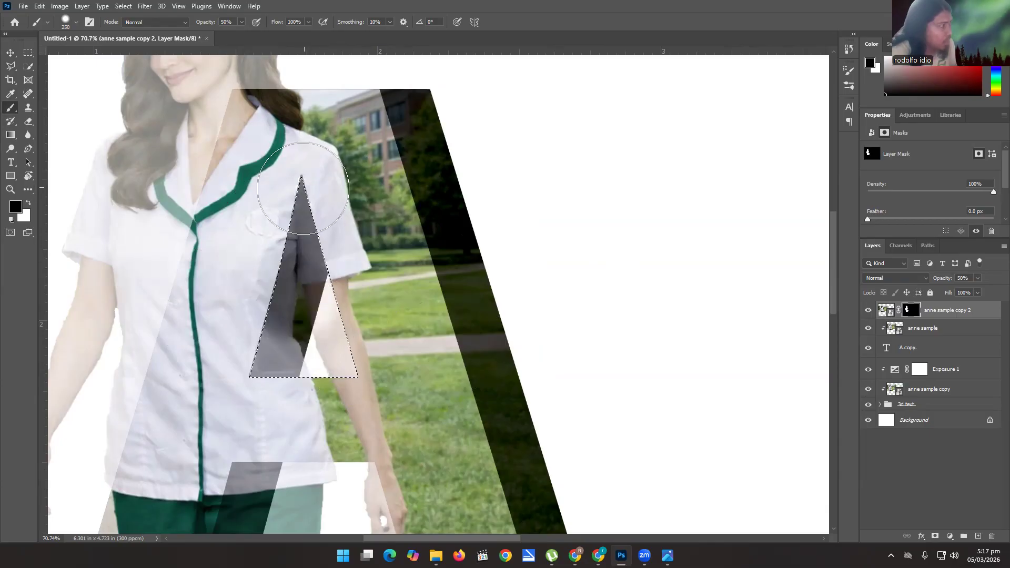
mouse_move(311, 338)
left_mouse_down()
mouse_move(282, 361)
mouse_move(349, 370)
mouse_move(361, 388)
mouse_move(295, 242)
mouse_move(257, 361)
mouse_move(321, 363)
mouse_move(297, 247)
mouse_move(293, 339)
mouse_move(343, 370)
mouse_move(330, 178)
mouse_move(295, 390)
mouse_move(339, 401)
mouse_move(325, 404)
left_mouse_up()
Replace the selection with a polygonal one around the opening between the A's legs, extending below the end of the trousers.
scroll(298, 359, "down", 3)
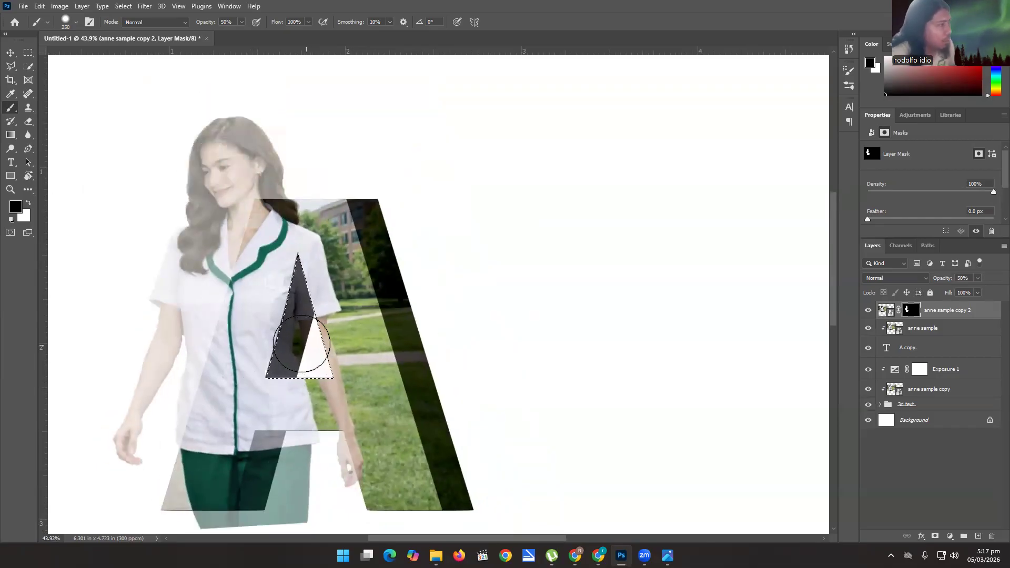
left_click(11, 66)
key("ctrl+d")
left_click_drag(230, 421, 237, 272)
scroll(237, 272, "up", 5)
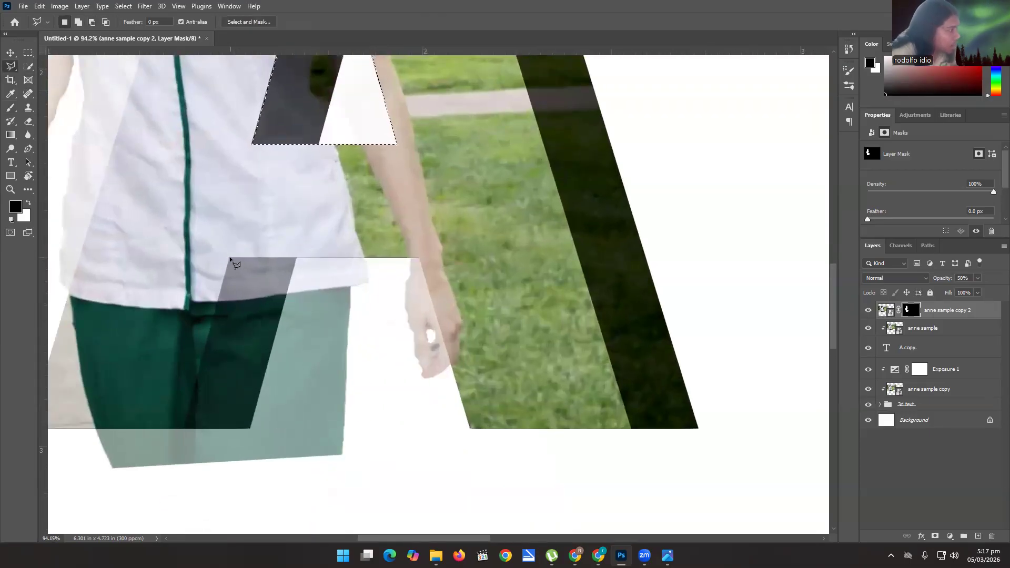
left_click(230, 258)
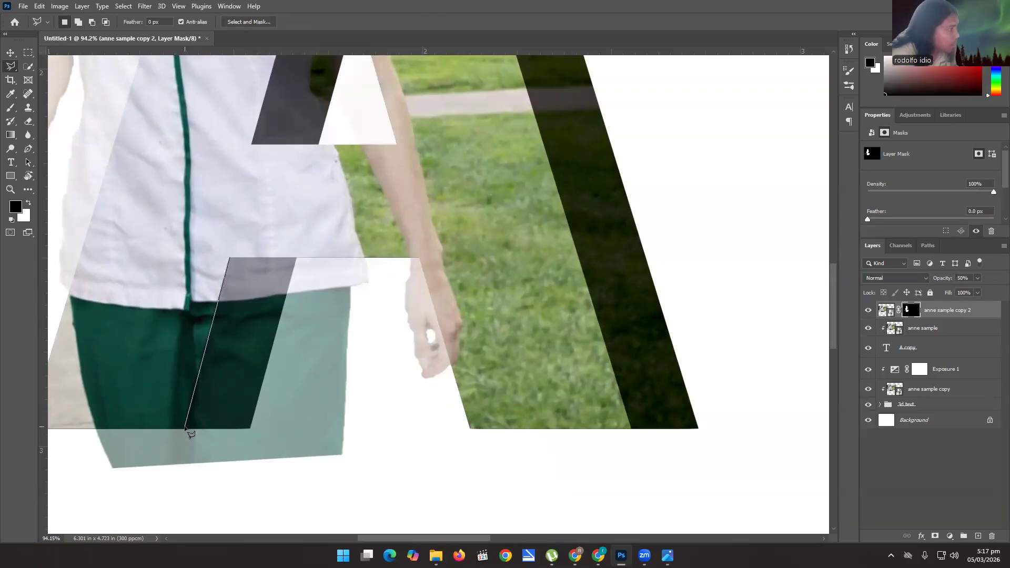
left_click(168, 486)
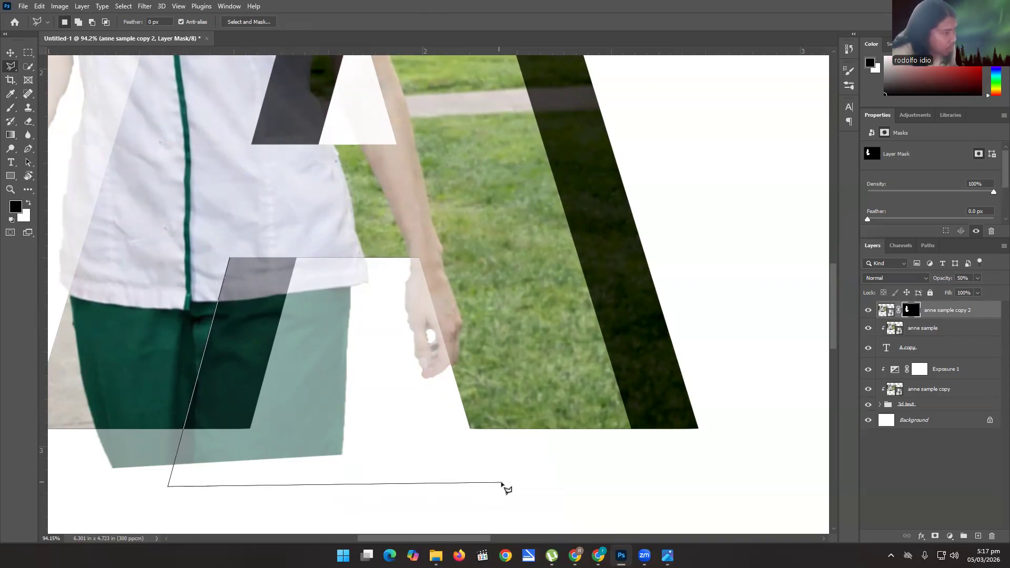
left_click(491, 482)
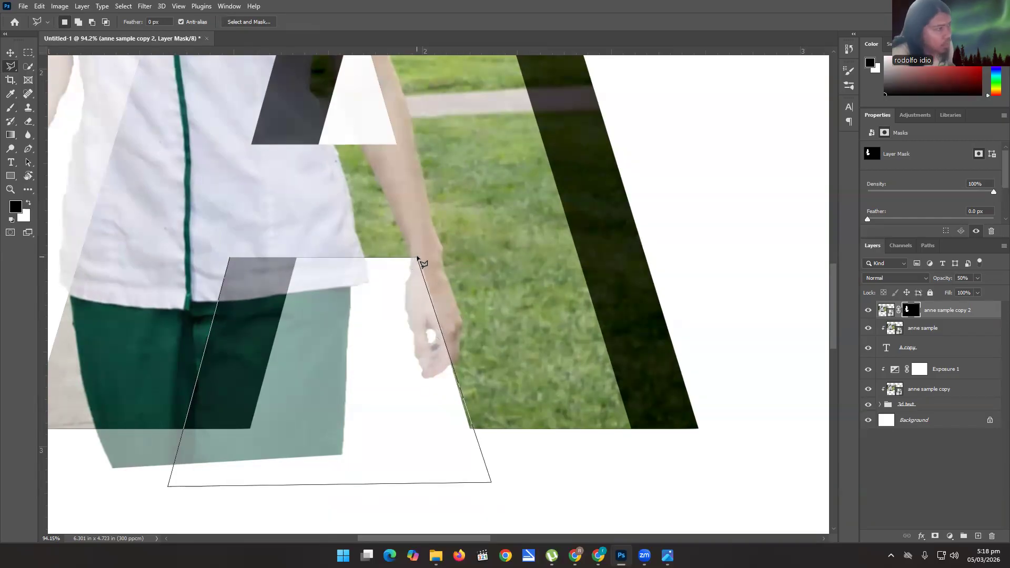
left_click(231, 260)
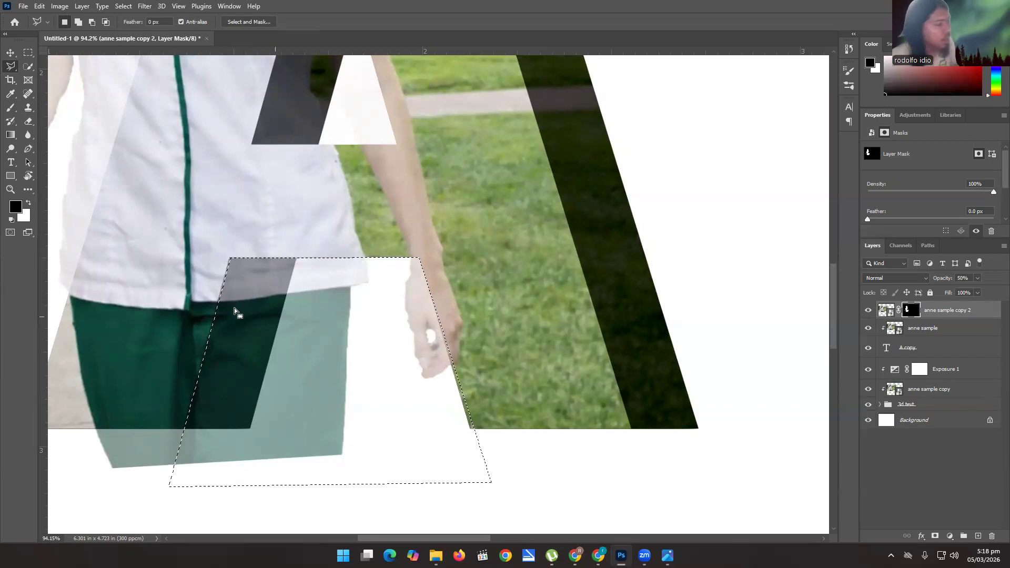
Brush black at 50% opacity on the layer mask between the A's legs to fade out the trousers and hand.
left_click(11, 109)
mouse_move(271, 282)
left_mouse_down()
mouse_move(294, 380)
mouse_move(339, 304)
mouse_move(332, 294)
mouse_move(394, 303)
mouse_move(414, 417)
mouse_move(284, 450)
mouse_move(222, 446)
left_mouse_up()
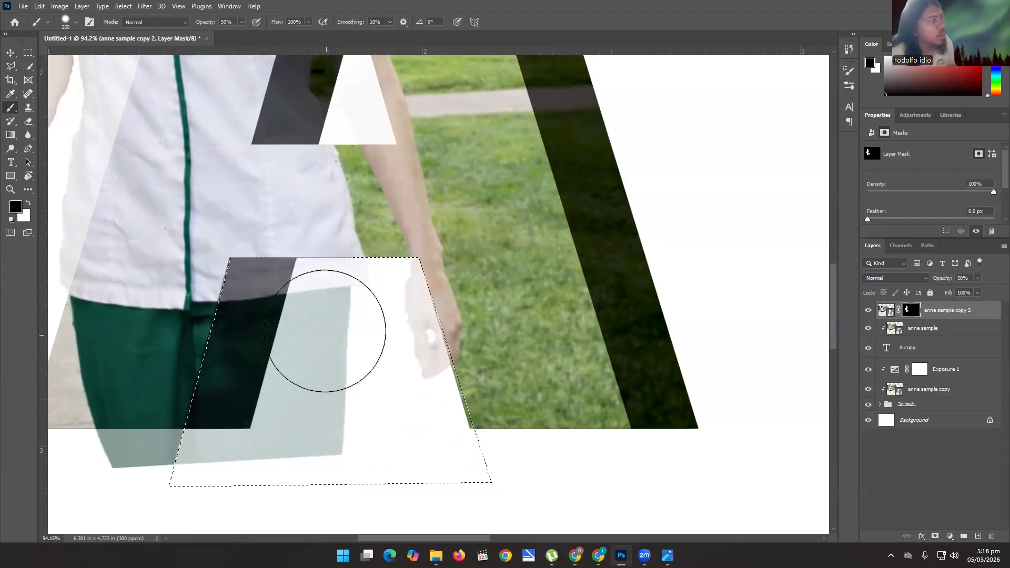
left_click_drag(327, 332, 314, 393)
right_click(314, 393)
left_click_drag(415, 390, 445, 391)
mouse_move(332, 292)
left_mouse_down()
mouse_move(302, 273)
mouse_move(229, 415)
left_mouse_up()
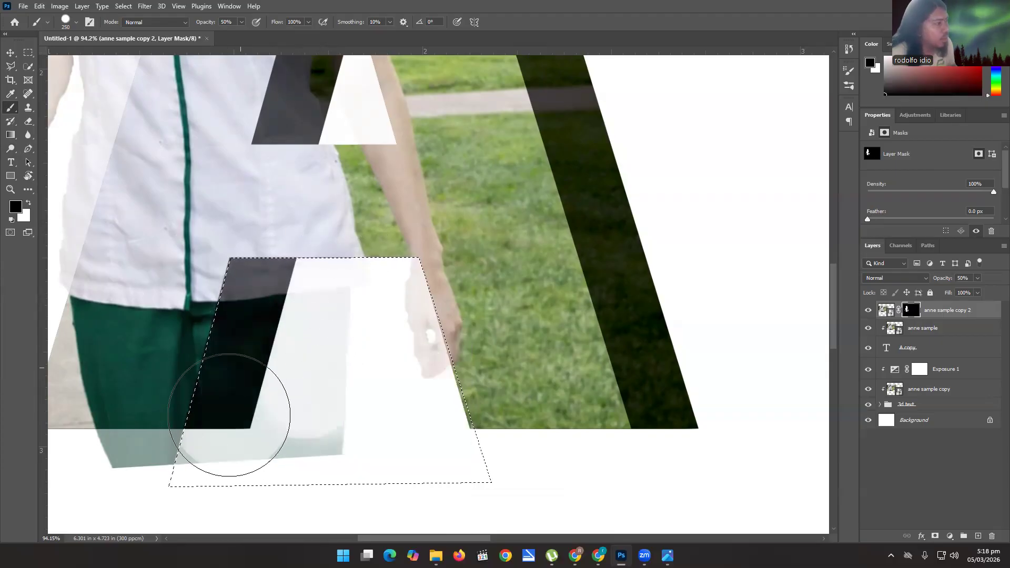
mouse_move(274, 442)
left_mouse_down()
mouse_move(353, 440)
mouse_move(409, 307)
mouse_move(396, 410)
mouse_move(381, 279)
mouse_move(380, 298)
mouse_move(312, 402)
mouse_move(325, 313)
mouse_move(255, 453)
left_mouse_up()
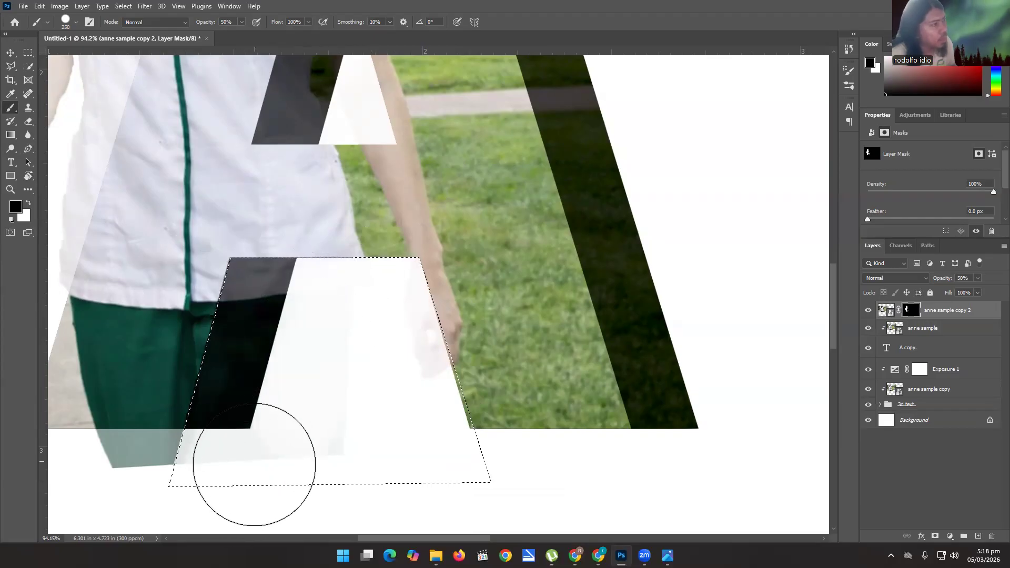
Paint away the remaining faint traces between the A's legs with the 250 px brush at 100% hardness.
right_click(328, 337)
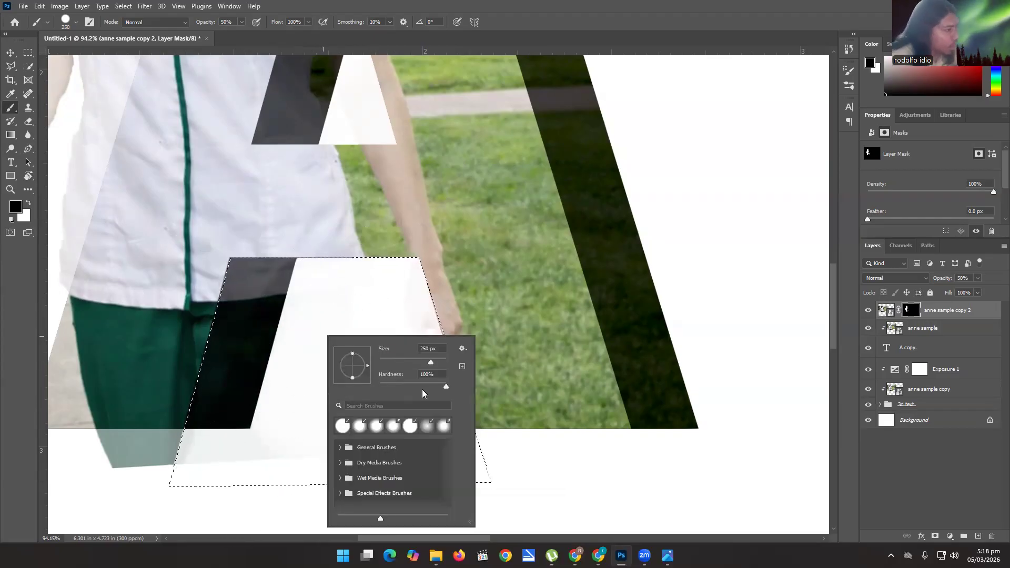
left_click(445, 386)
left_click(279, 322)
mouse_move(277, 320)
left_mouse_down()
mouse_move(394, 316)
mouse_move(405, 367)
mouse_move(395, 289)
mouse_move(388, 299)
left_mouse_up()
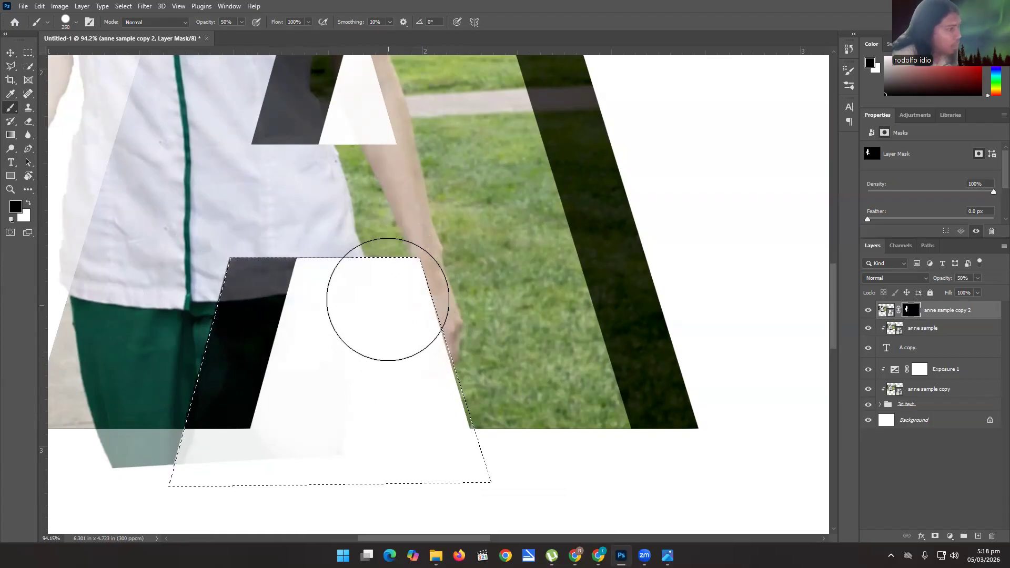
right_click(298, 410)
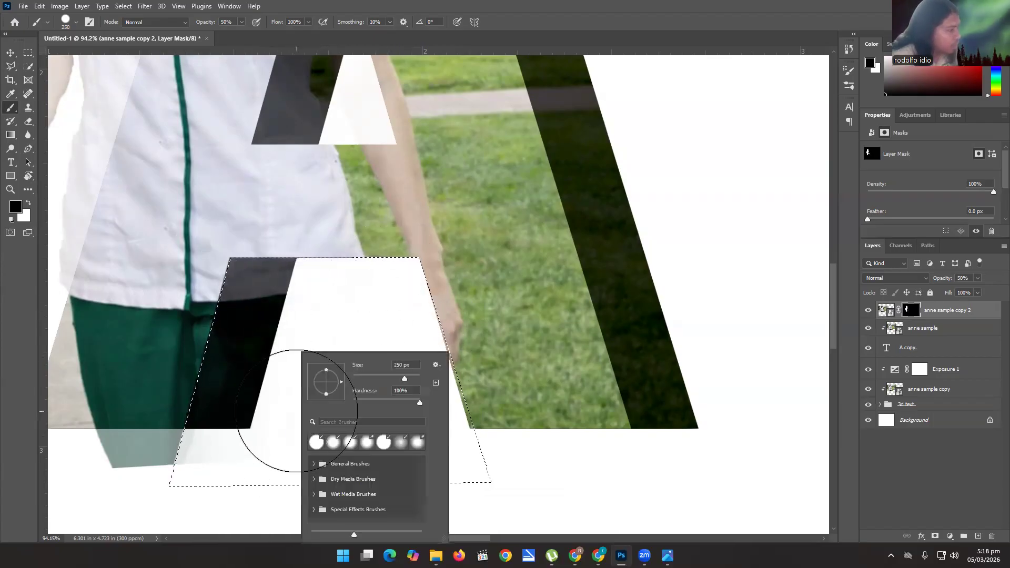
mouse_move(275, 400)
left_mouse_down()
mouse_move(263, 397)
mouse_move(231, 435)
mouse_move(239, 419)
mouse_move(225, 395)
left_mouse_up()
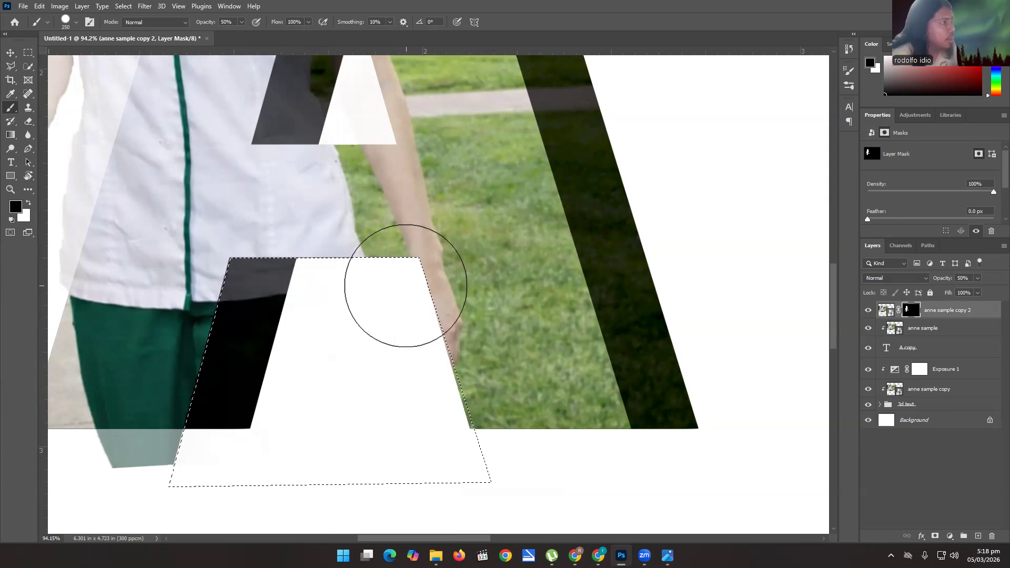
Reselect the triangular hole of the letter A with the Polygonal Lasso.
scroll(301, 324, "down", 4)
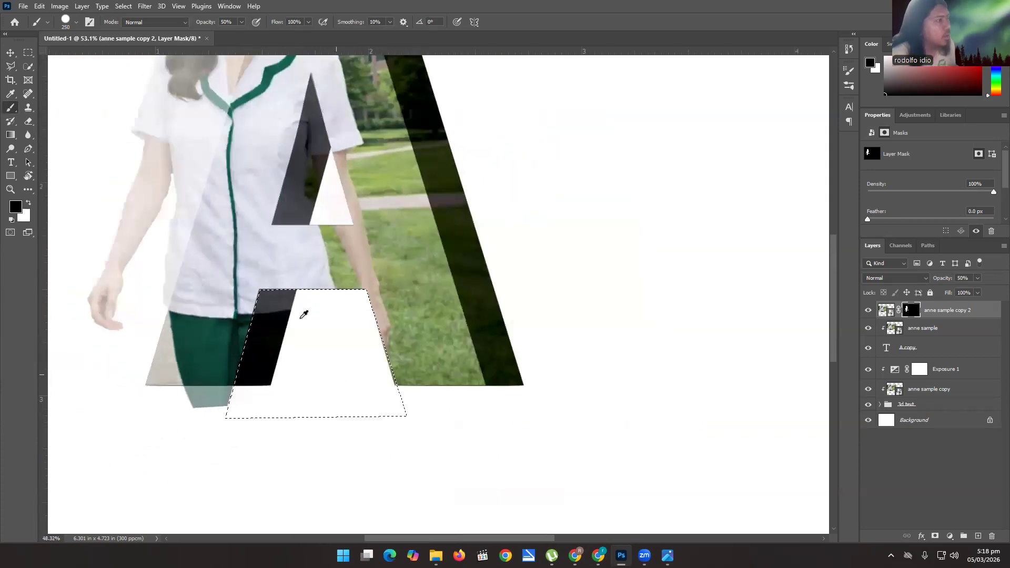
scroll(303, 315, "down", 1)
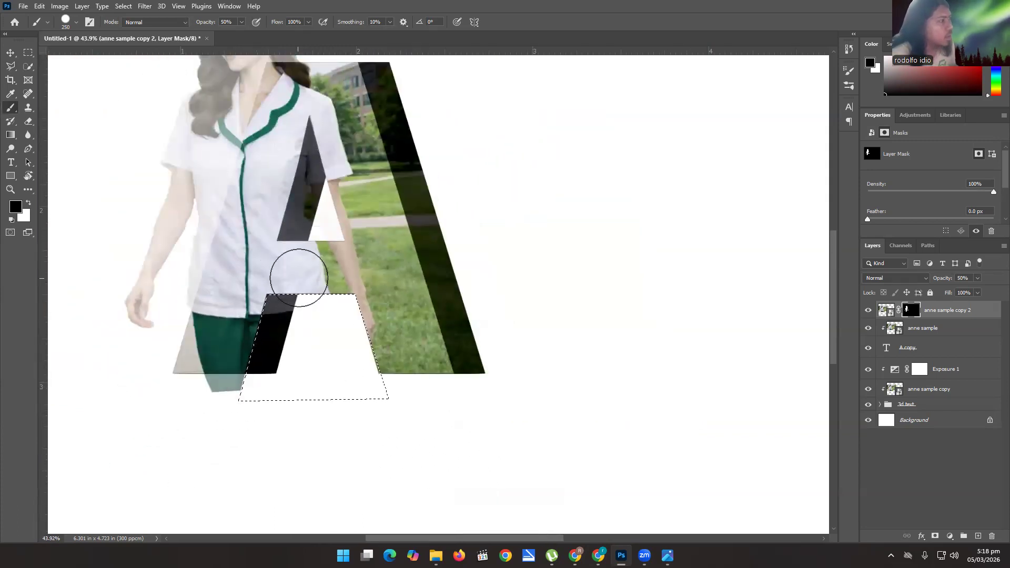
left_click(8, 66)
scroll(340, 303, "up", 2)
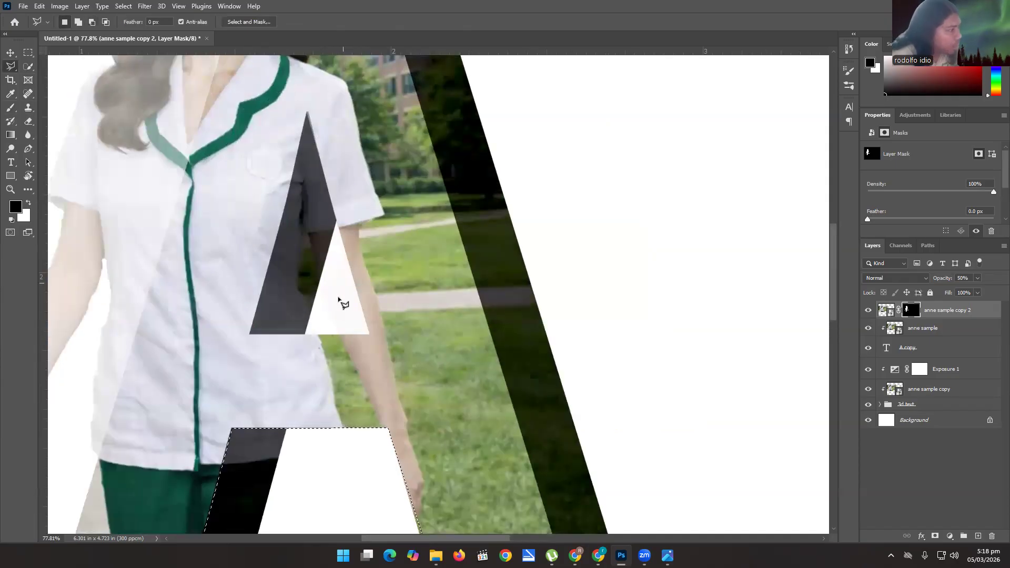
left_click(307, 112)
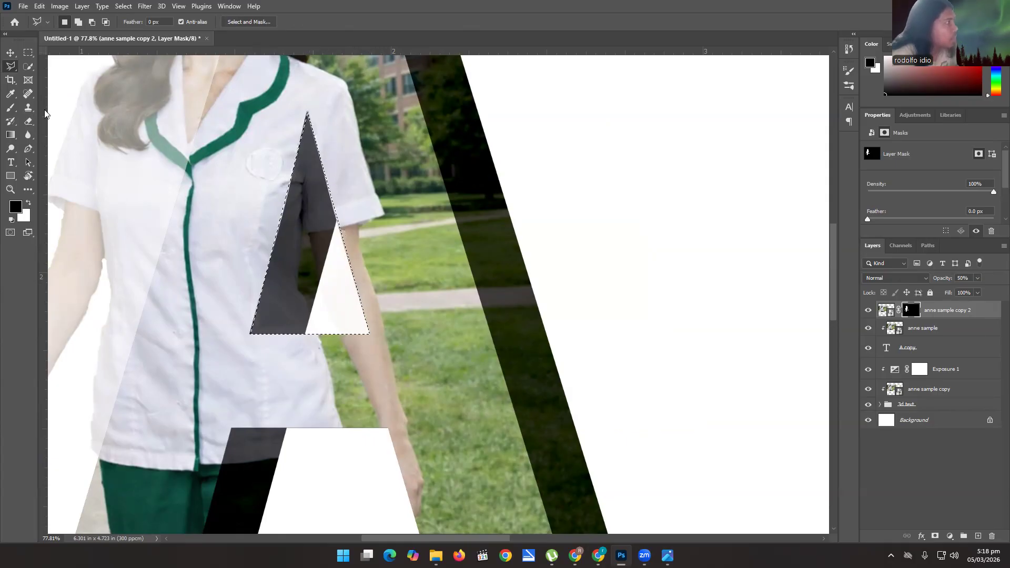
Deselect the triangular hole of the A and raise the masked woman layer's opacity to 99%.
left_click(11, 107)
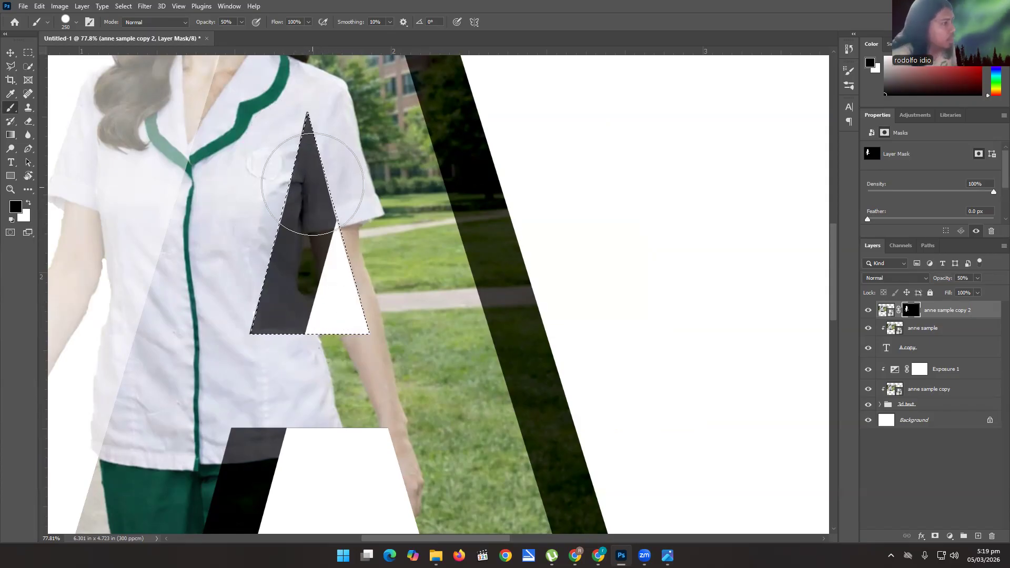
left_click(10, 52)
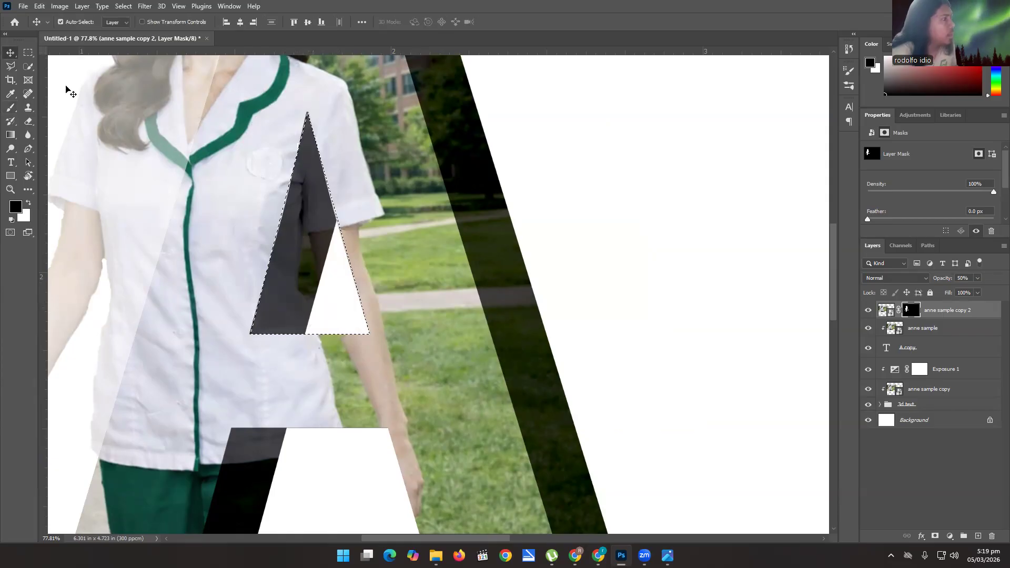
scroll(267, 233, "down", 5)
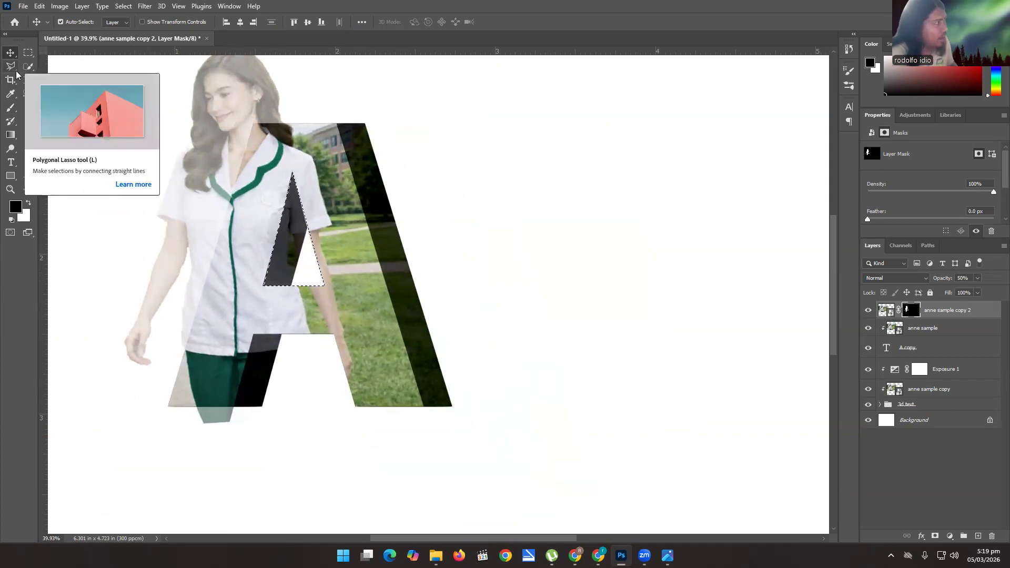
key("ctrl+d")
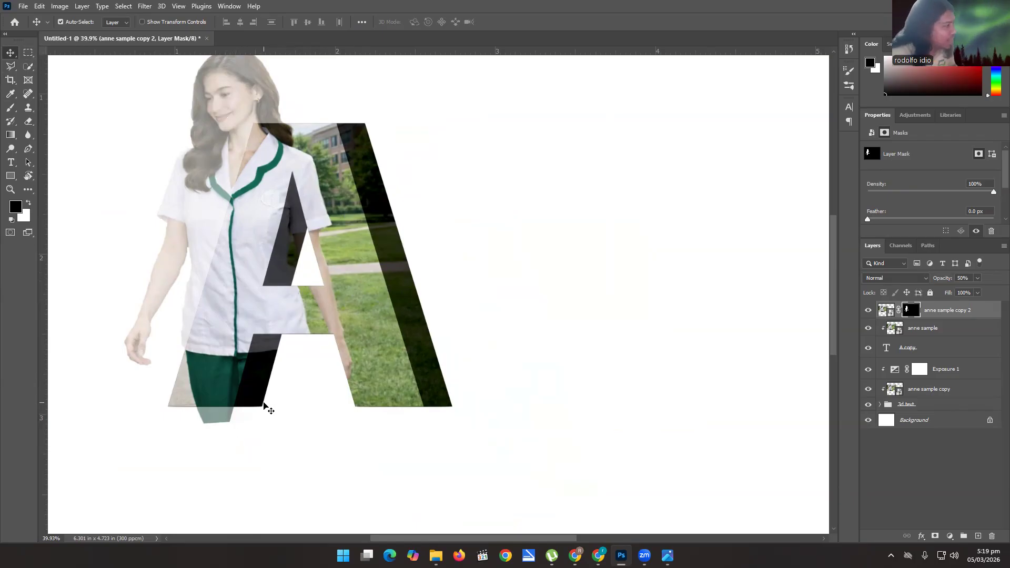
key("9")
key("9")
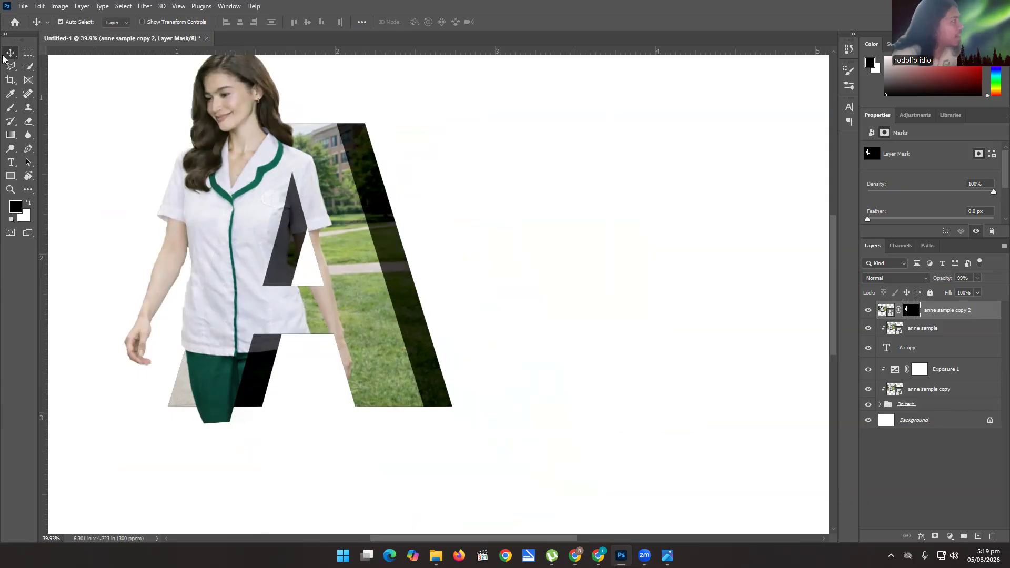
Brush black on the woman's layer mask to hide the part of the trousers extending below the A's base.
left_click(10, 67)
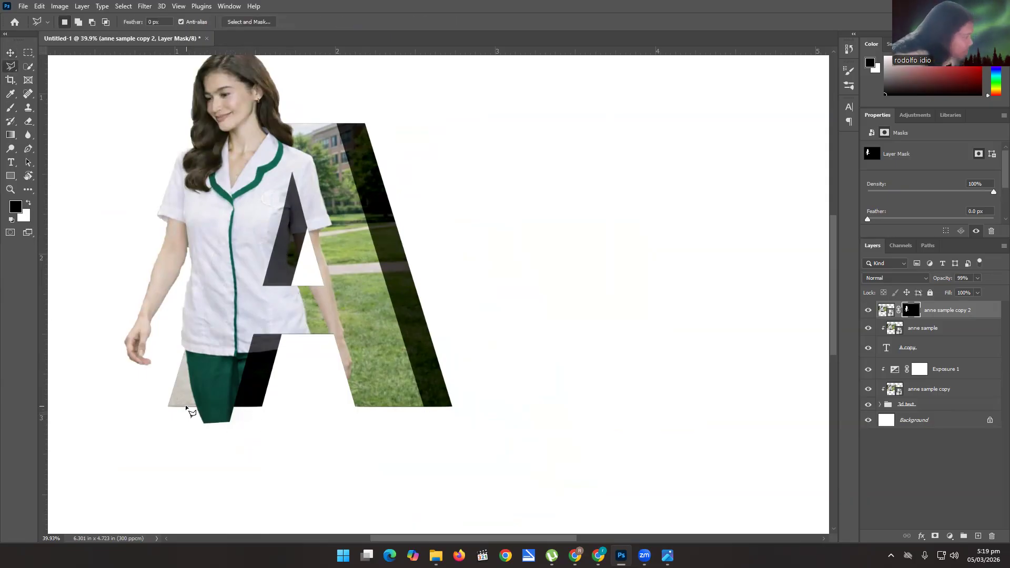
left_click(10, 107)
mouse_move(217, 413)
left_mouse_down()
mouse_move(192, 421)
mouse_move(253, 424)
mouse_move(165, 420)
mouse_move(221, 421)
left_mouse_up()
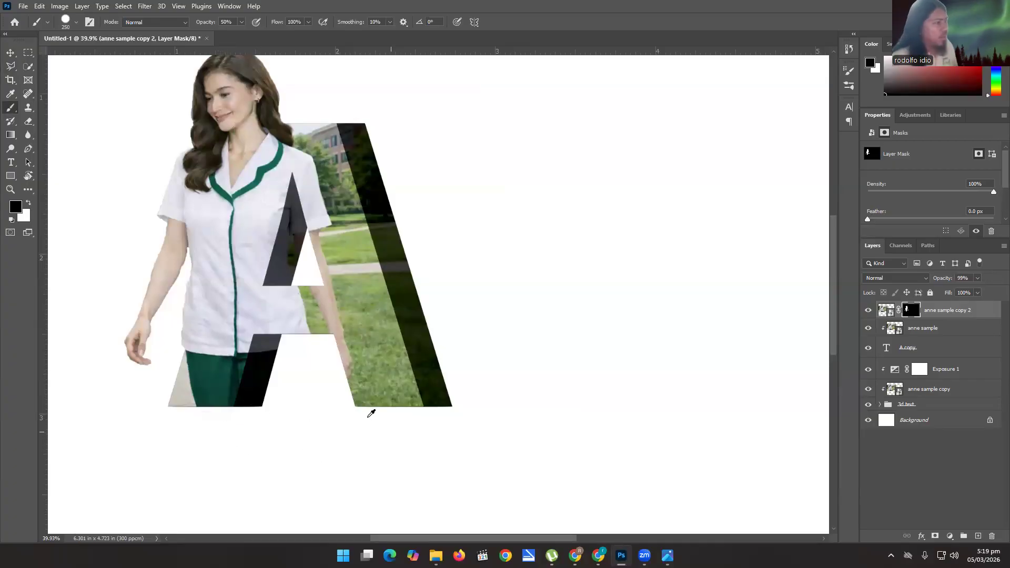
Compare the woman and letter A composition with the Midterm.png reference image.
scroll(372, 414, "down", 2, "alt")
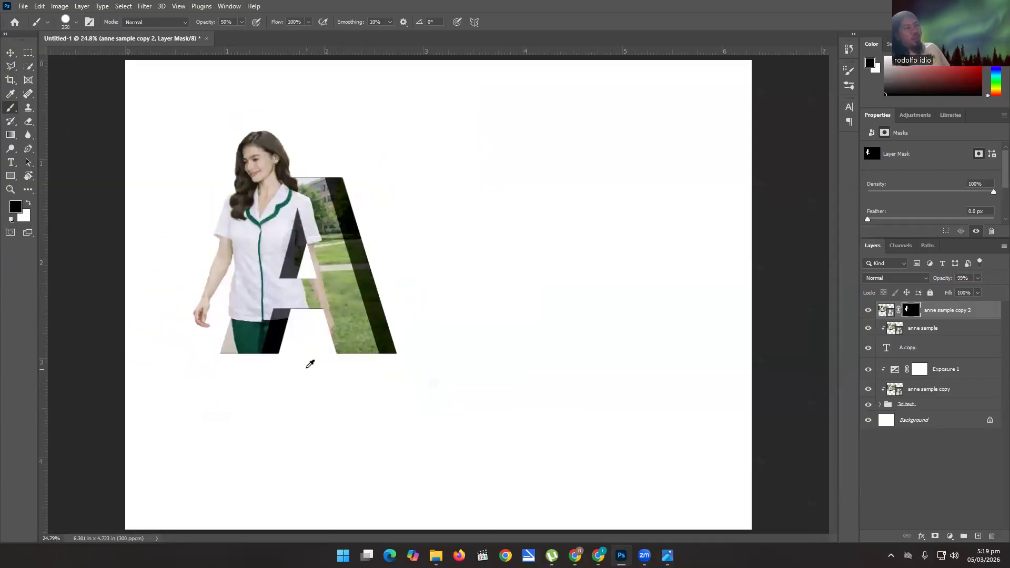
scroll(310, 311, "up", 2, "alt")
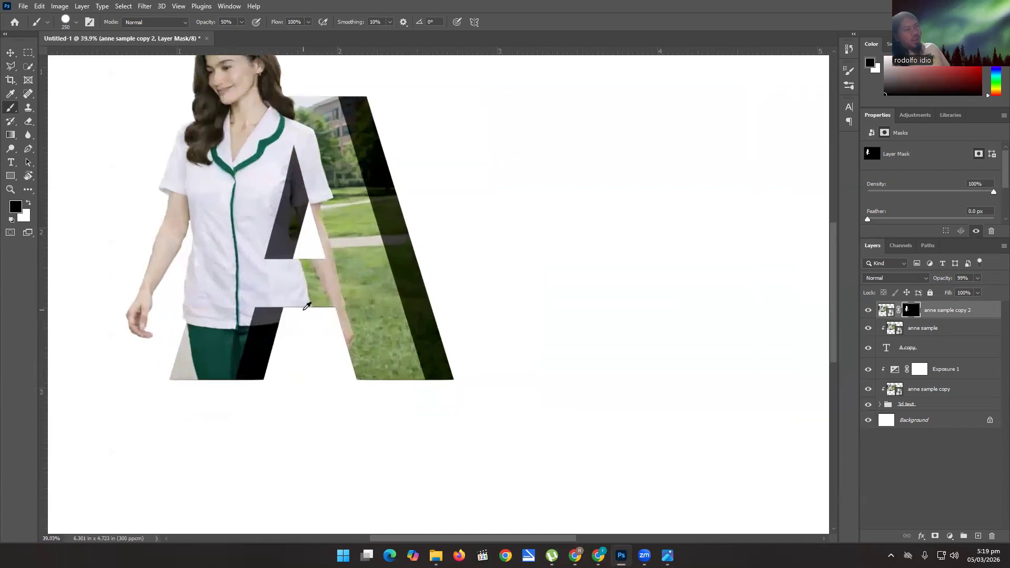
scroll(505, 426, "down", 1, "alt")
key("alt+Tab")
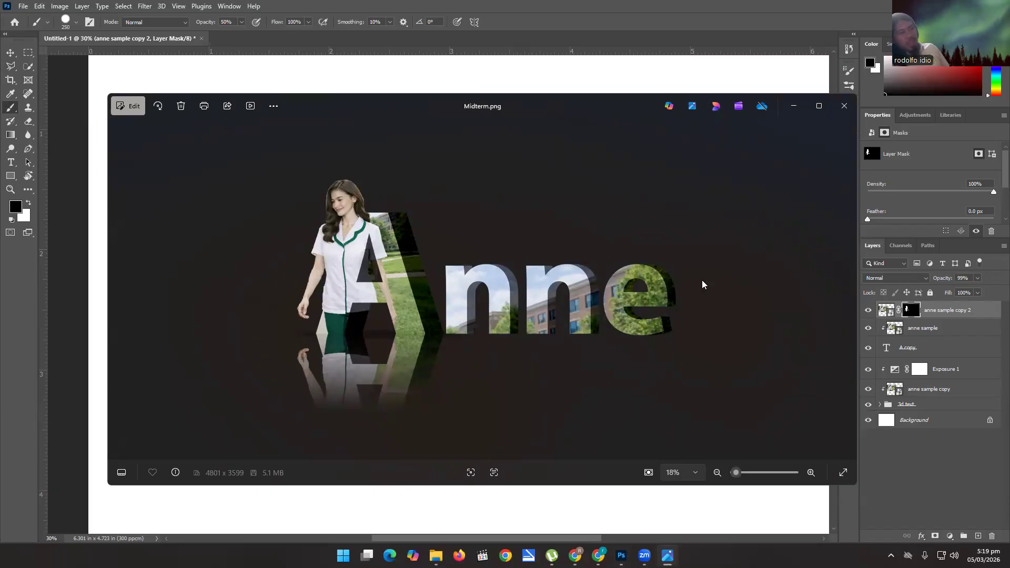
left_click(794, 106)
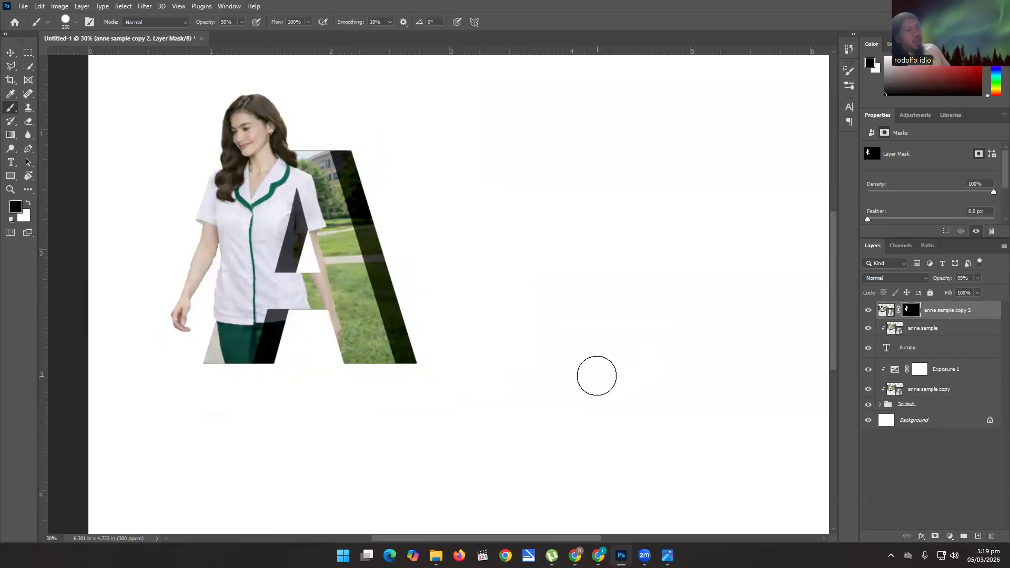
left_click(667, 555)
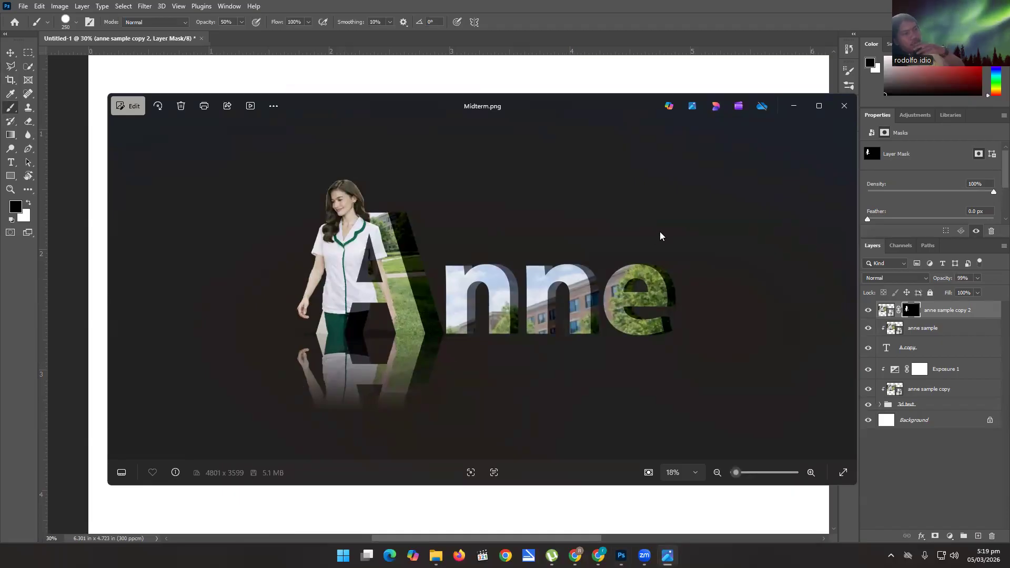
left_click(794, 105)
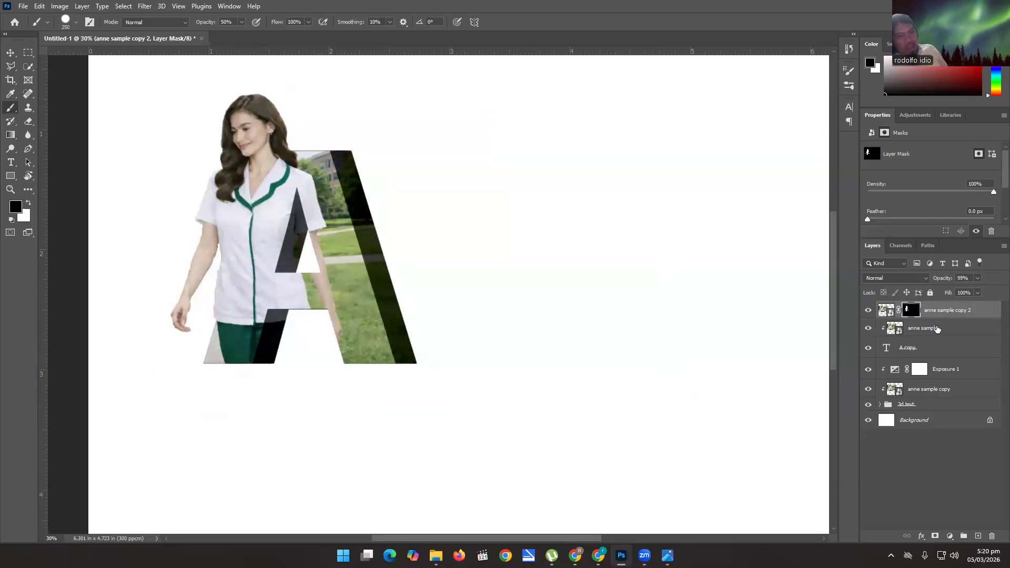
Create a new layer group above the woman's layer and name it 3d Initial.
left_click(963, 537)
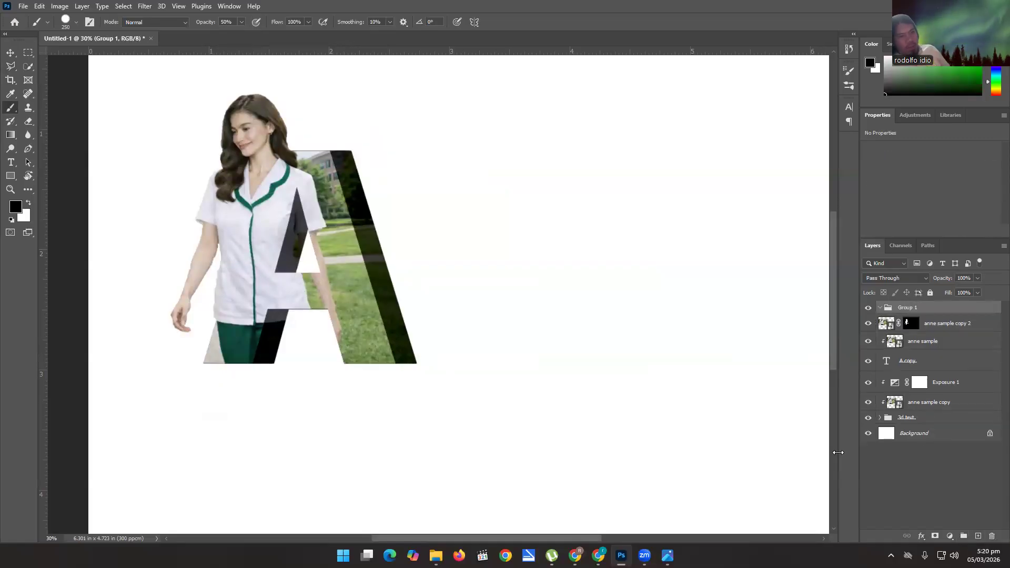
double_click(914, 308)
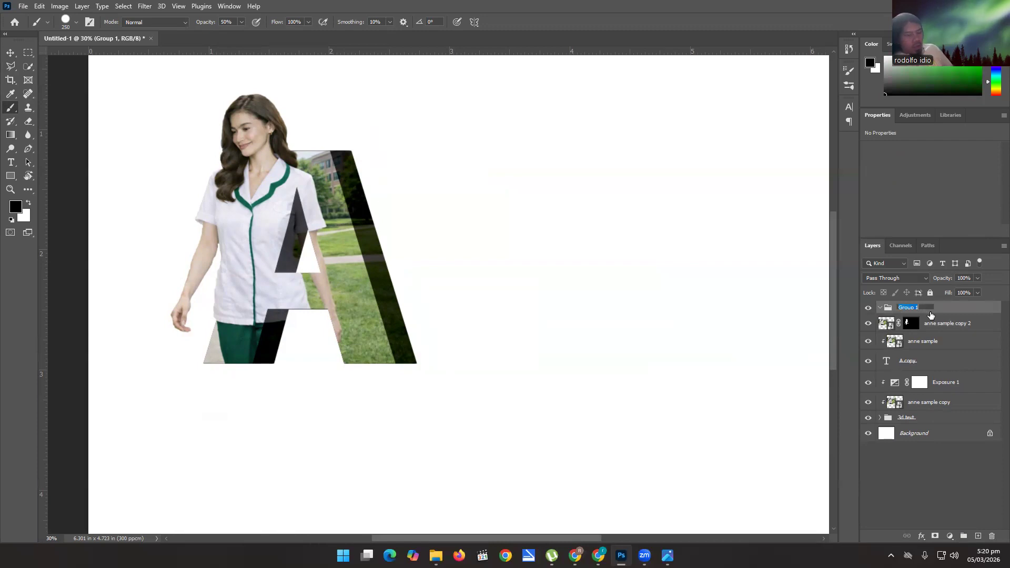
type("3d In")
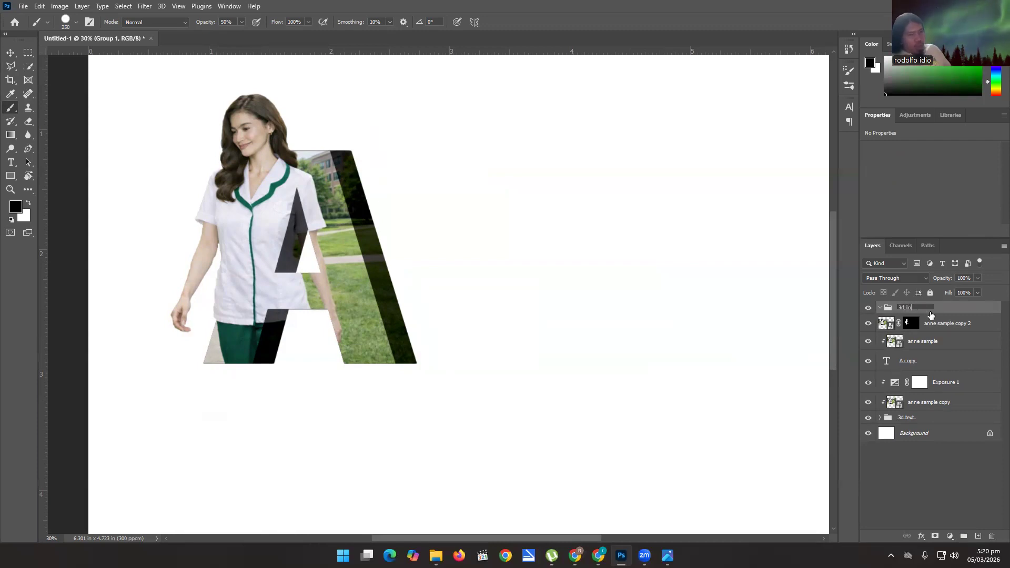
type("itial")
key("Return")
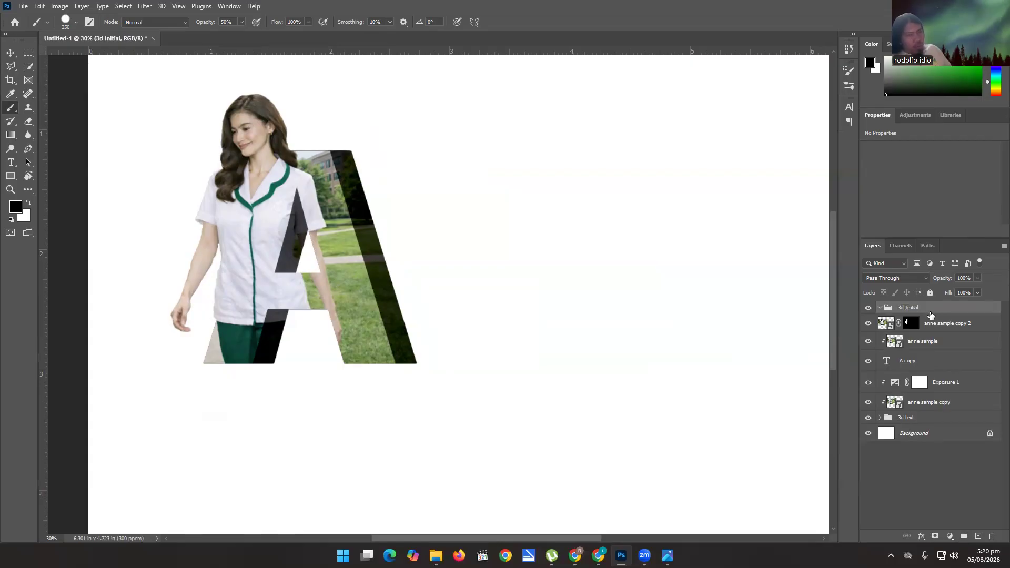
Move all layers from anne sample copy 2 down to the 3d text group into the 3d Initial group and collapse it.
left_click(929, 324)
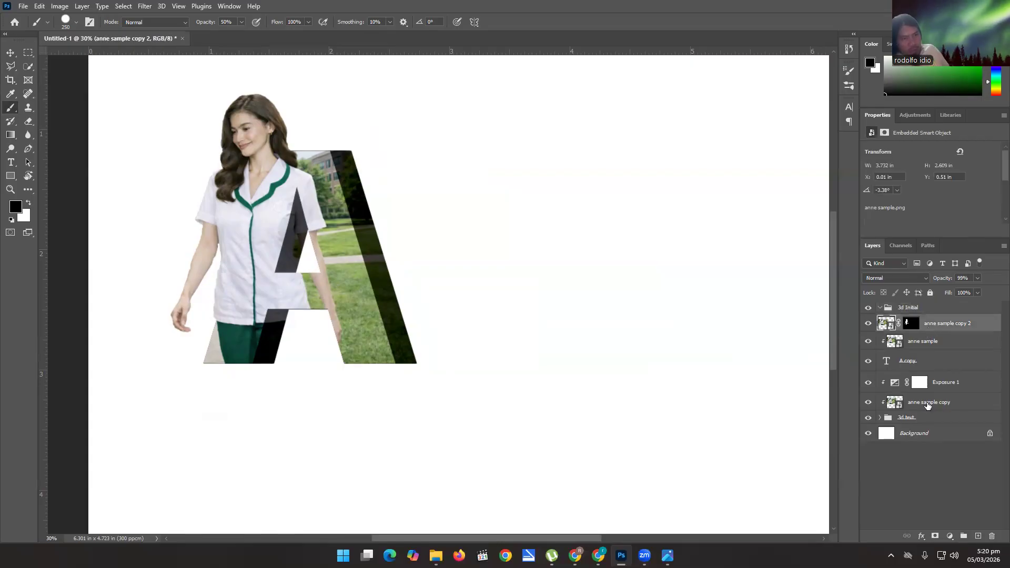
left_click(925, 420, "shift")
left_click_drag(940, 327, 940, 310)
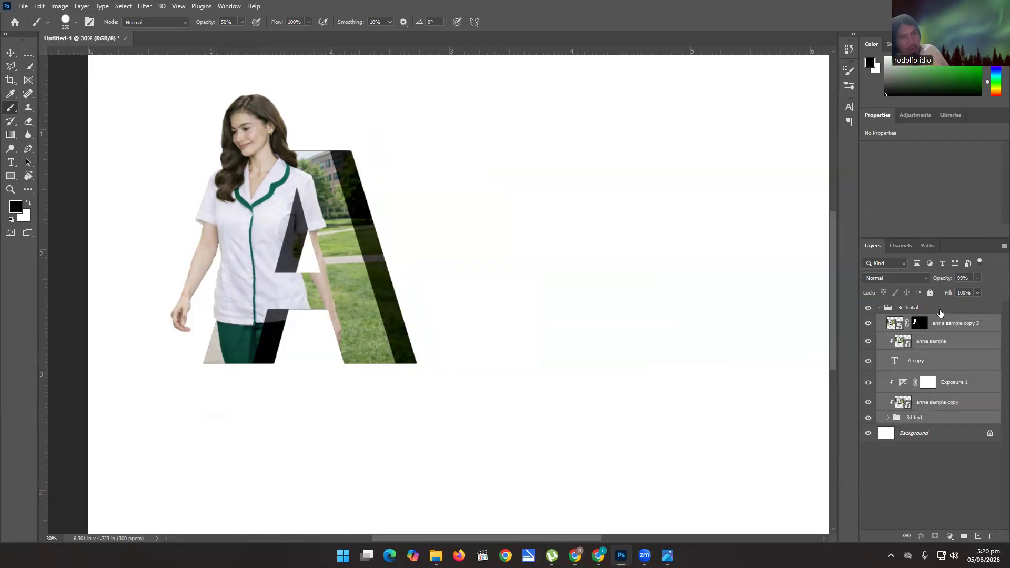
left_click(879, 307)
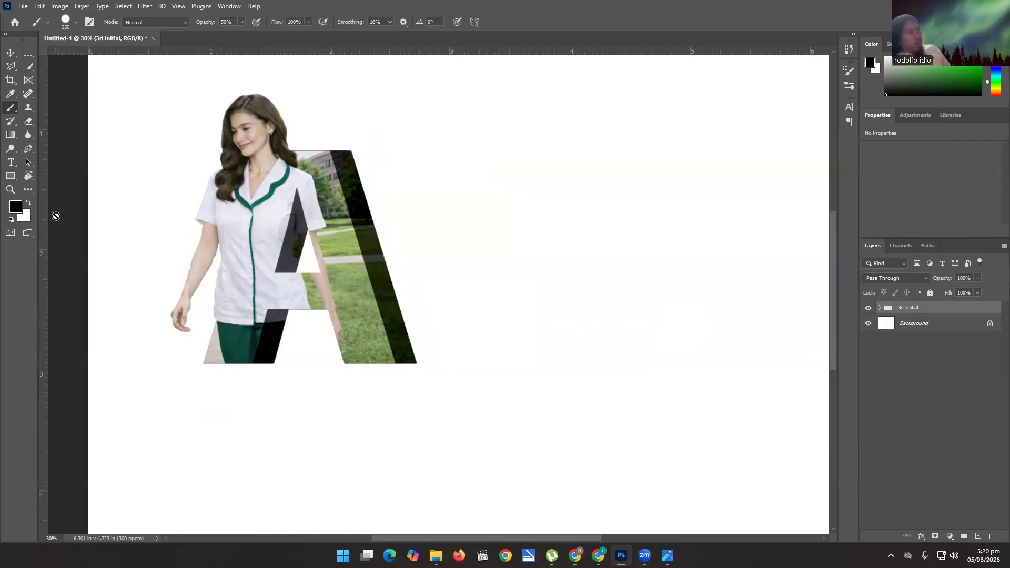
Add a text layer reading "nne" just beyond the A's right leg.
left_click(11, 163)
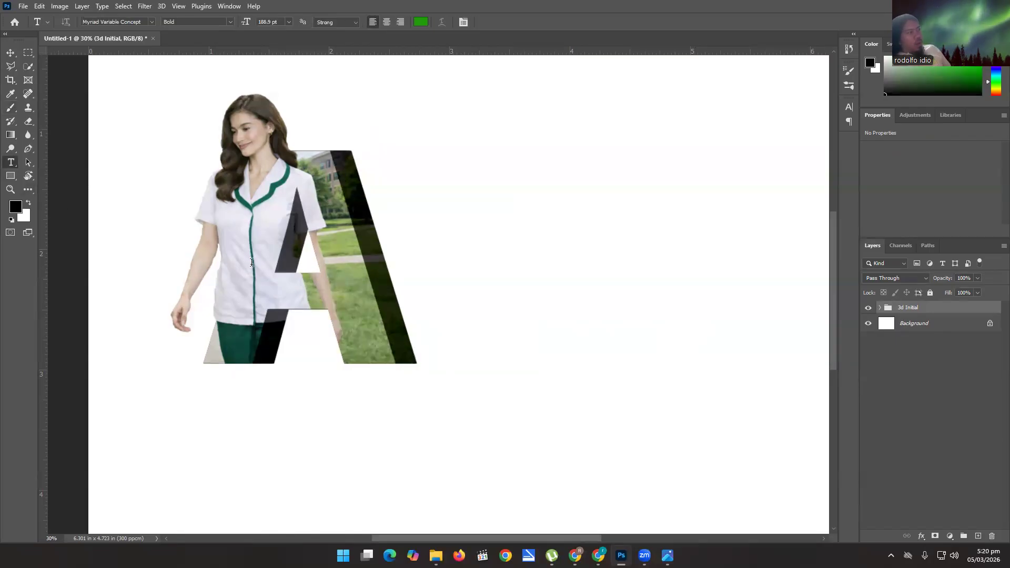
left_click(445, 328)
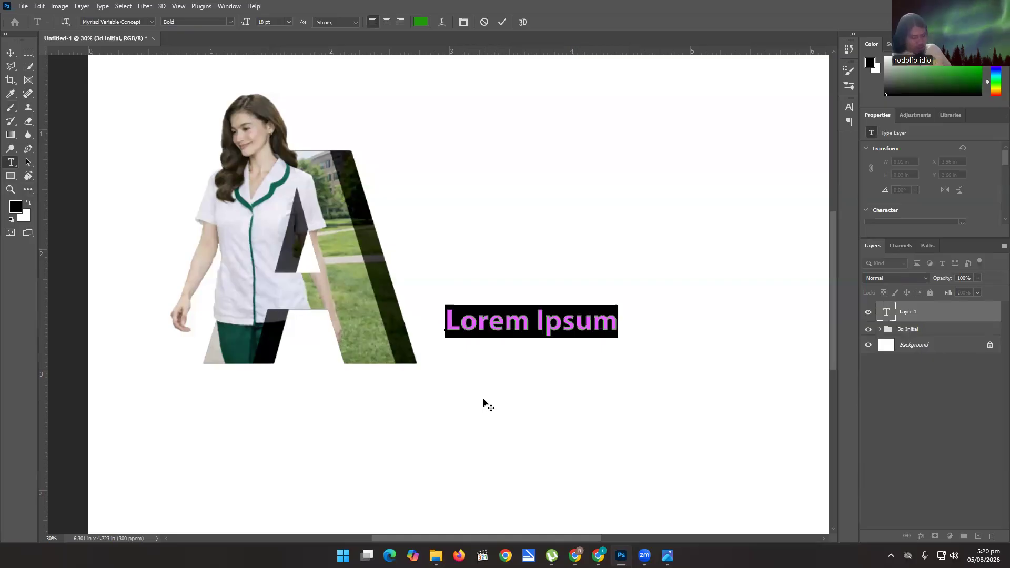
type("nne")
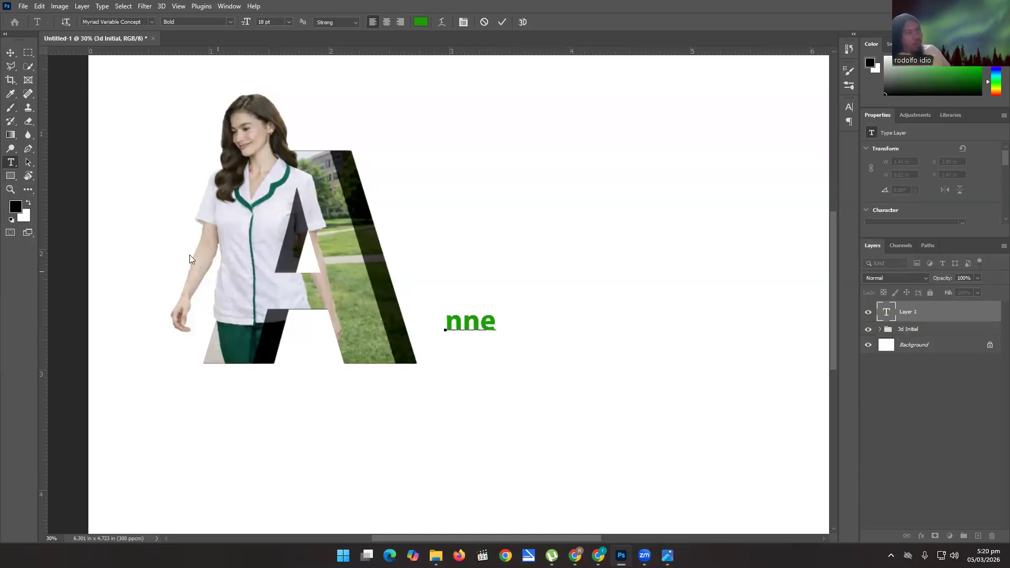
left_click(9, 53)
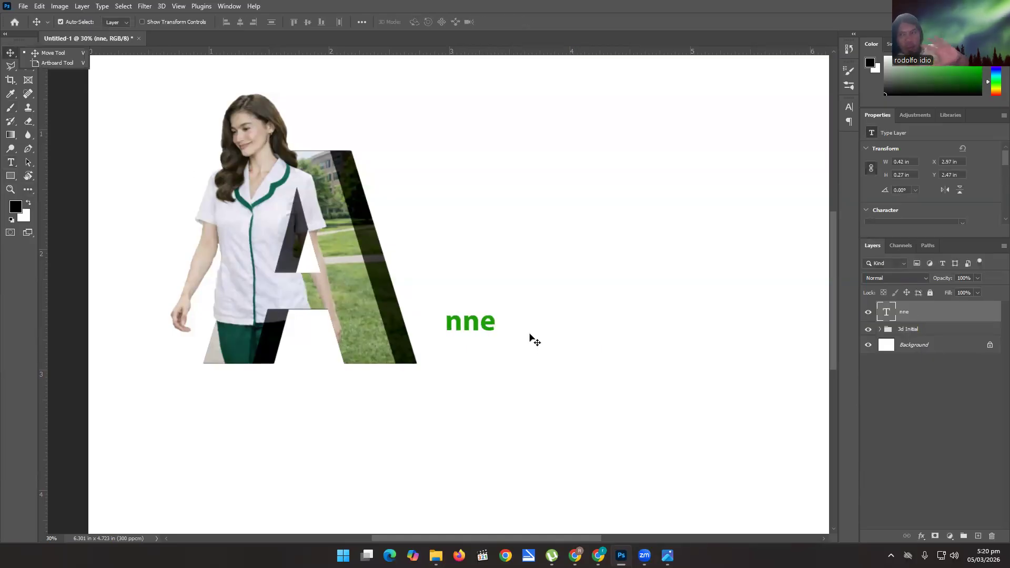
Scale the "nne" text proportionally to about 727% and place it directly beside the A on the same baseline.
key("ctrl+t")
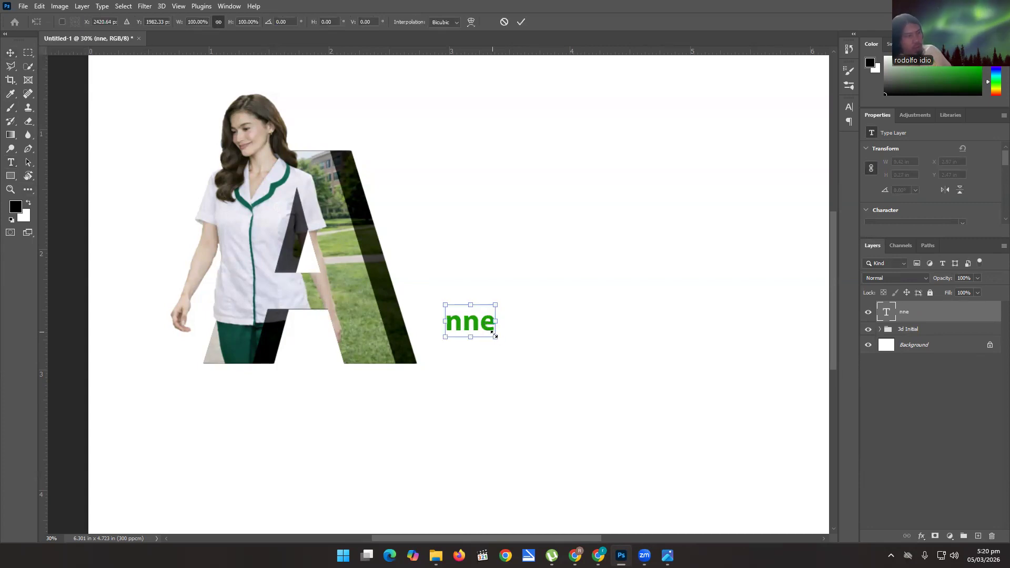
left_click_drag(495, 337, 718, 481)
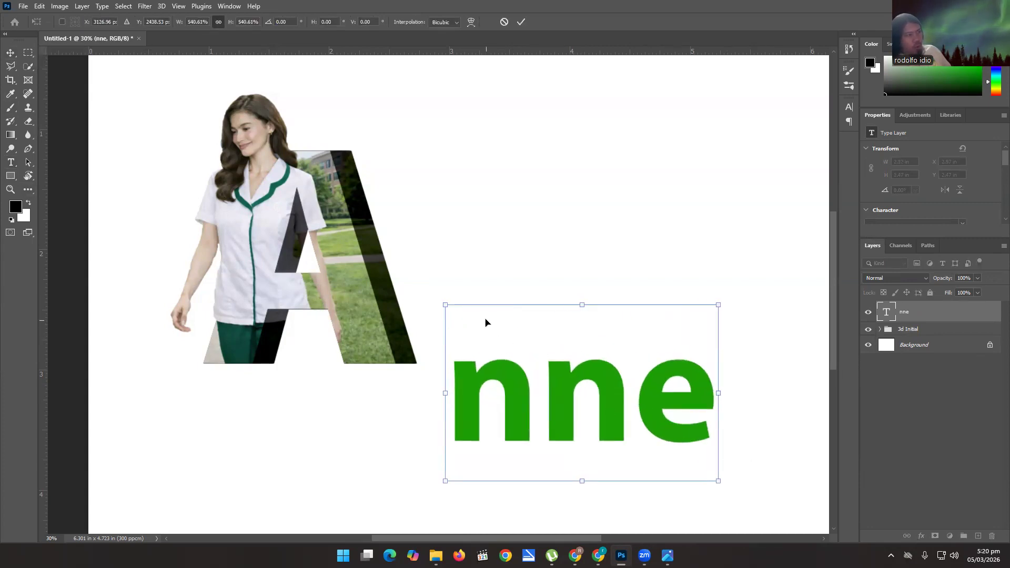
left_click_drag(443, 305, 351, 244)
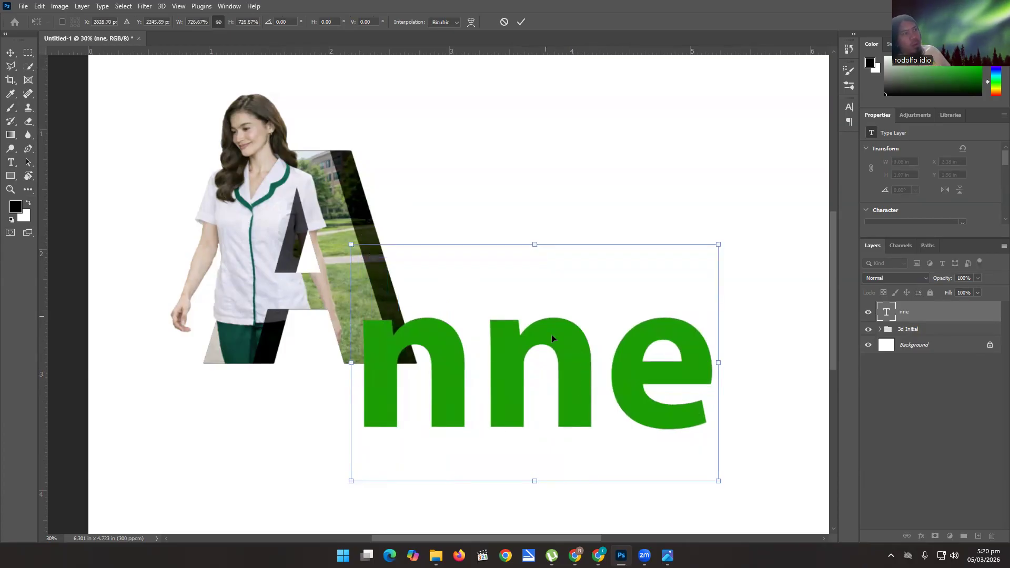
left_click_drag(587, 319, 632, 299)
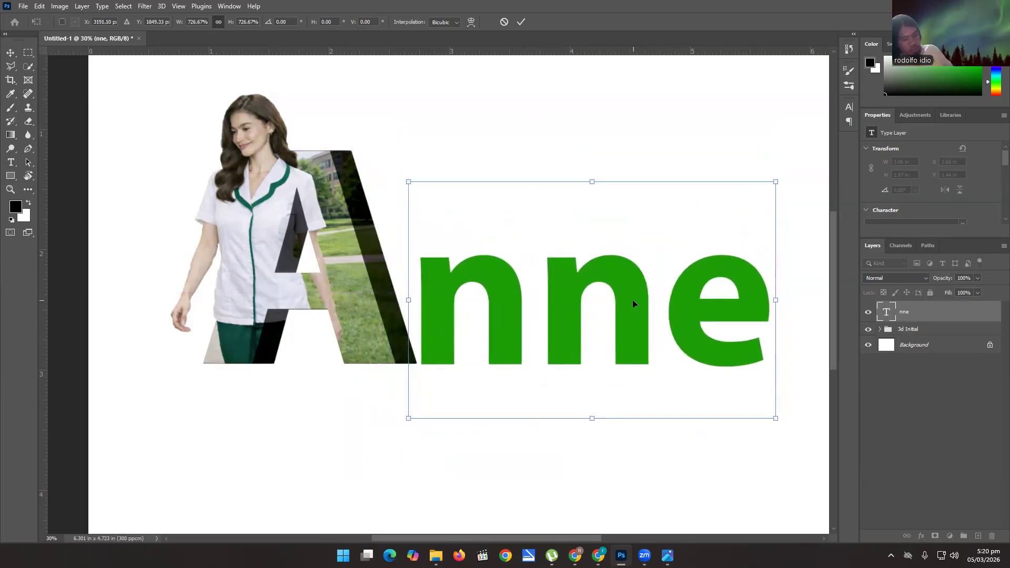
key("Left")
key("Up")
key("Up")
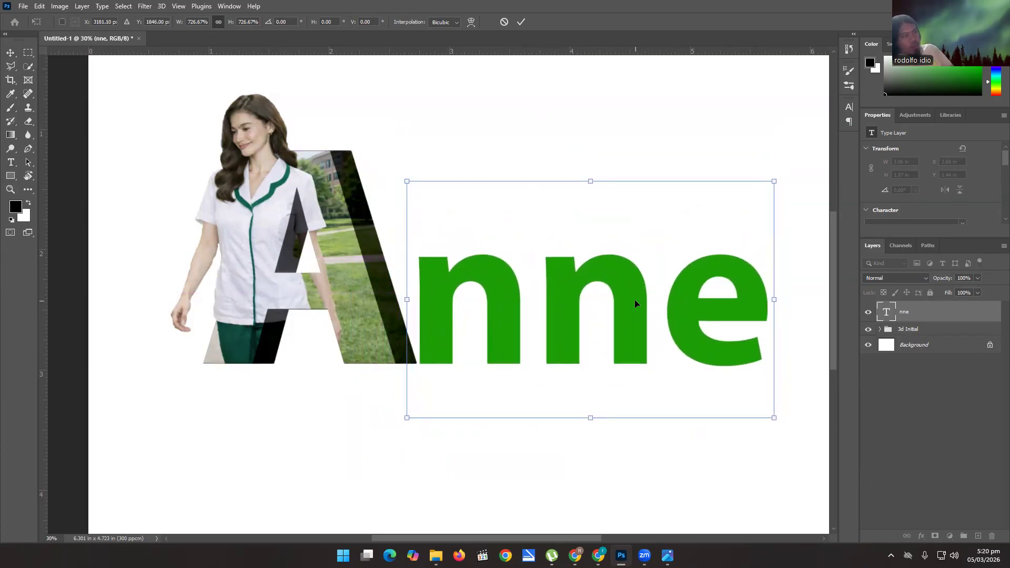
key("Return")
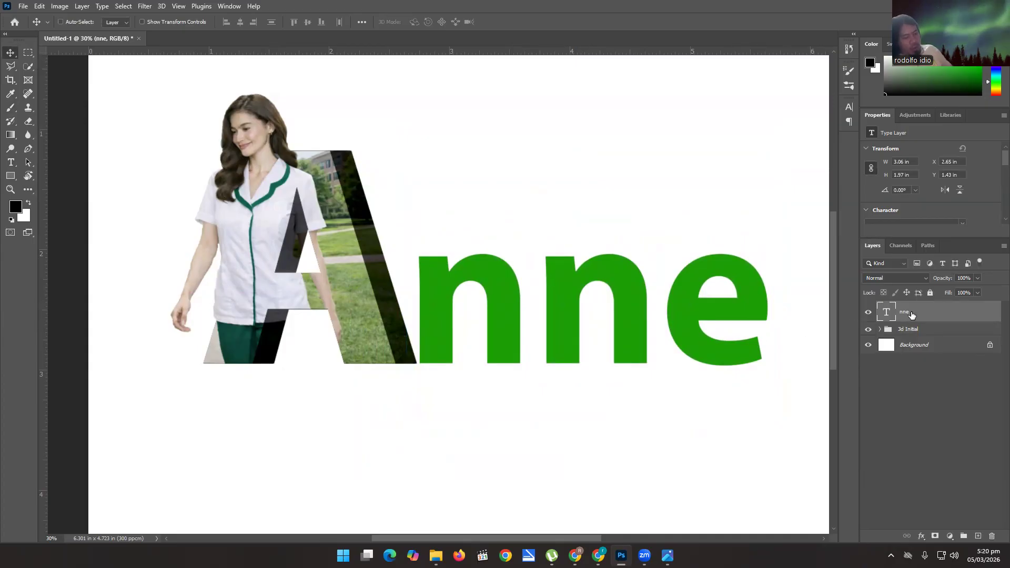
Duplicate the "nne" text layer and put the original in a new group placed beneath the copy.
key("ctrl+j")
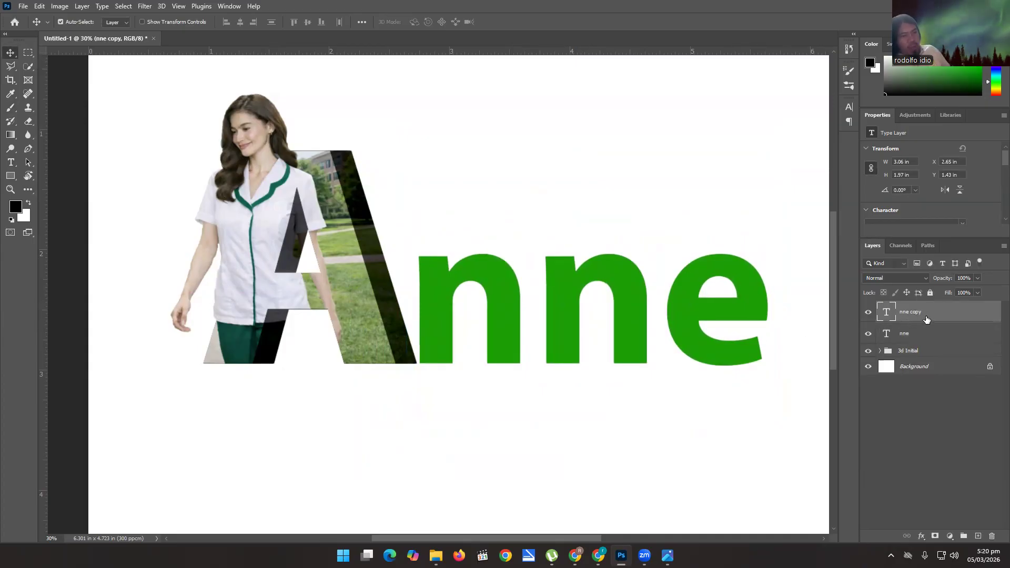
left_click(965, 536)
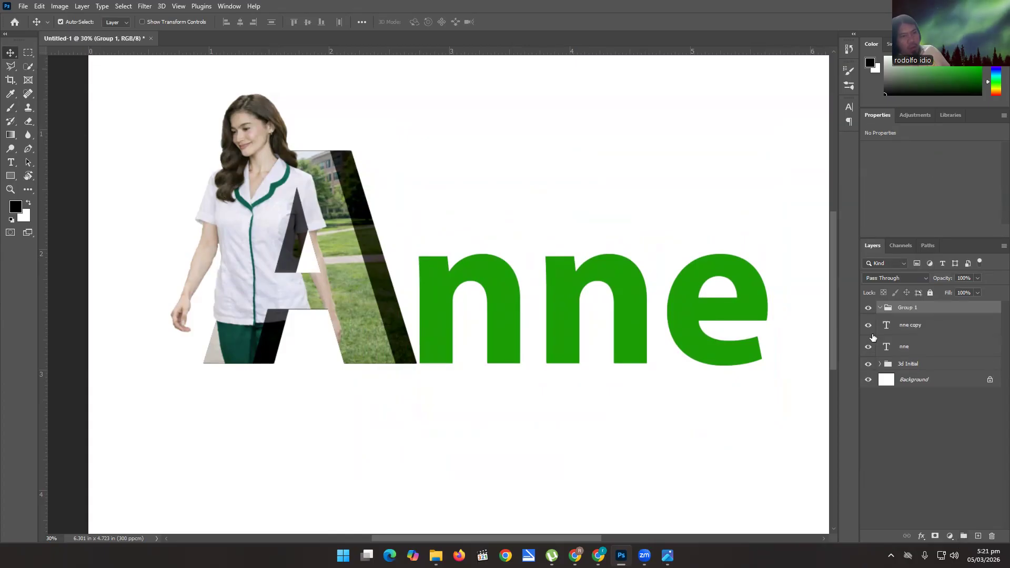
left_click_drag(897, 312, 897, 344)
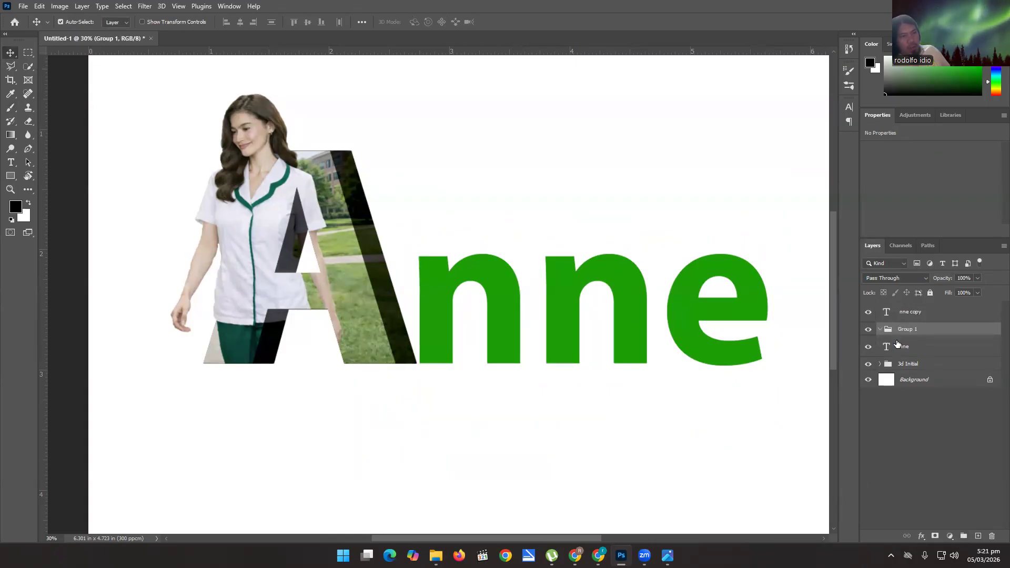
left_click(901, 348)
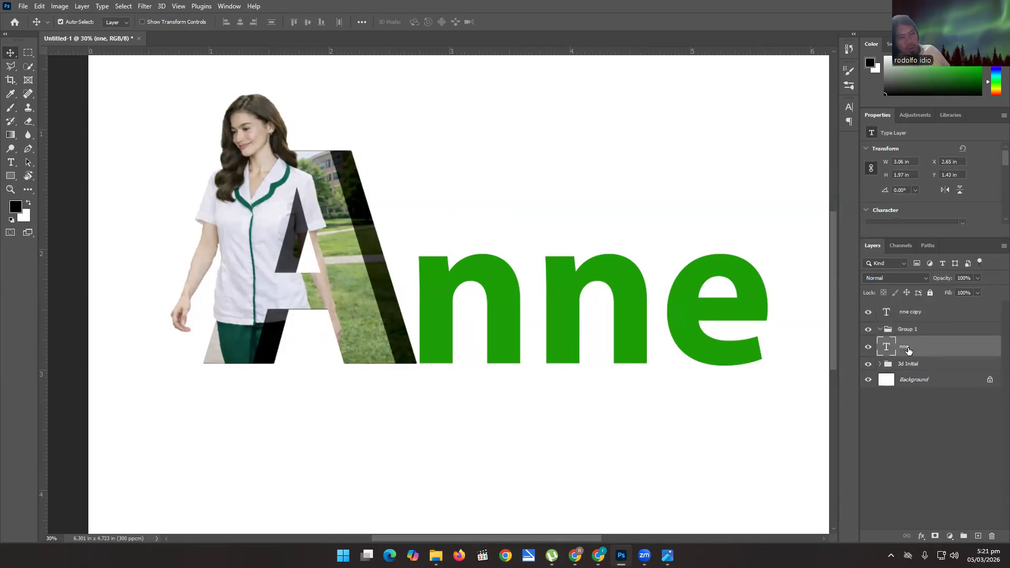
left_click_drag(908, 353, 915, 331)
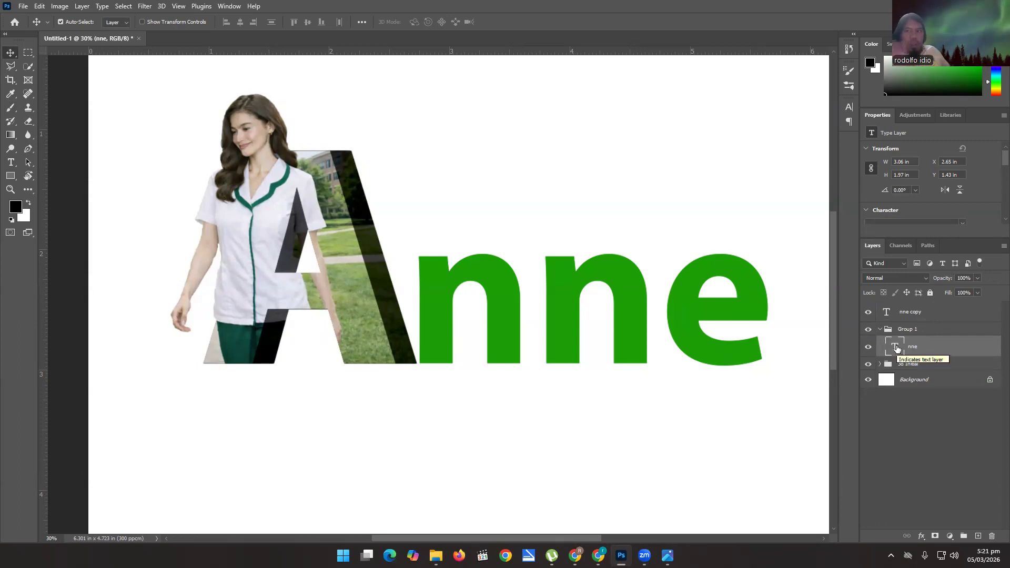
Build the depth of the "nne" letters inside Group 1 with about 35 duplicates nudged successively to the right, and collapse the group.
key("ctrl+j")
key("ctrl+j")
key("ctrl+j")
key("ctrl+j")
key("ctrl+j")
key("ctrl+j")
key("ctrl+j")
key("ctrl+j")
key("ctrl+j")
key("ctrl+j")
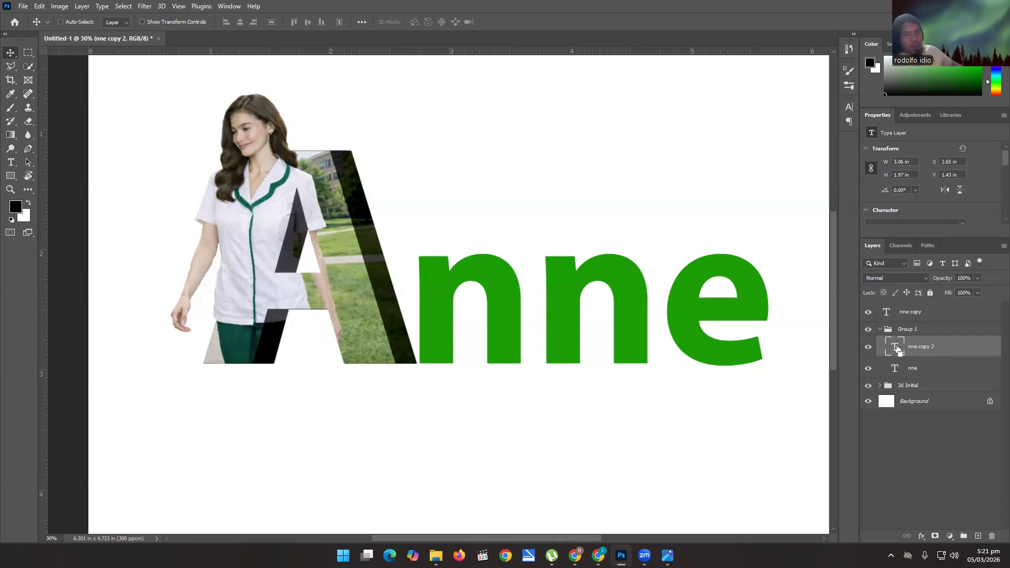
key("alt+Right")
key("alt+Right")
key("alt+Right")
key("alt+Right")
key("alt+Right")
key("alt+Right")
key("alt+Right")
key("alt+Right")
key("alt+Right")
key("alt+Right")
key("alt+Right")
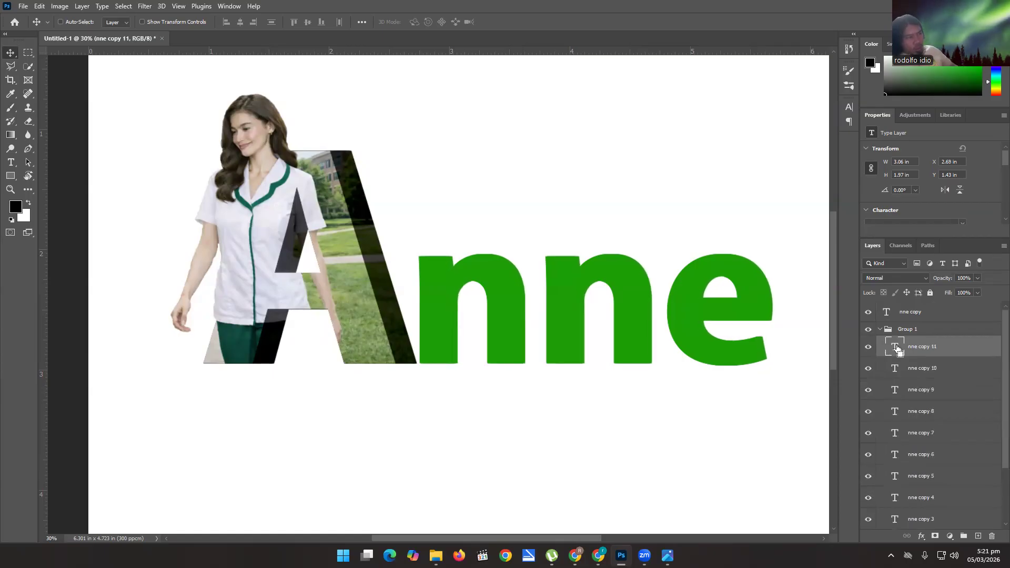
key("alt+Right")
key("alt+Right")
key("alt+Right")
key("alt+Right")
key("alt+Right")
key("alt+Right")
key("alt+Right")
key("alt+Right")
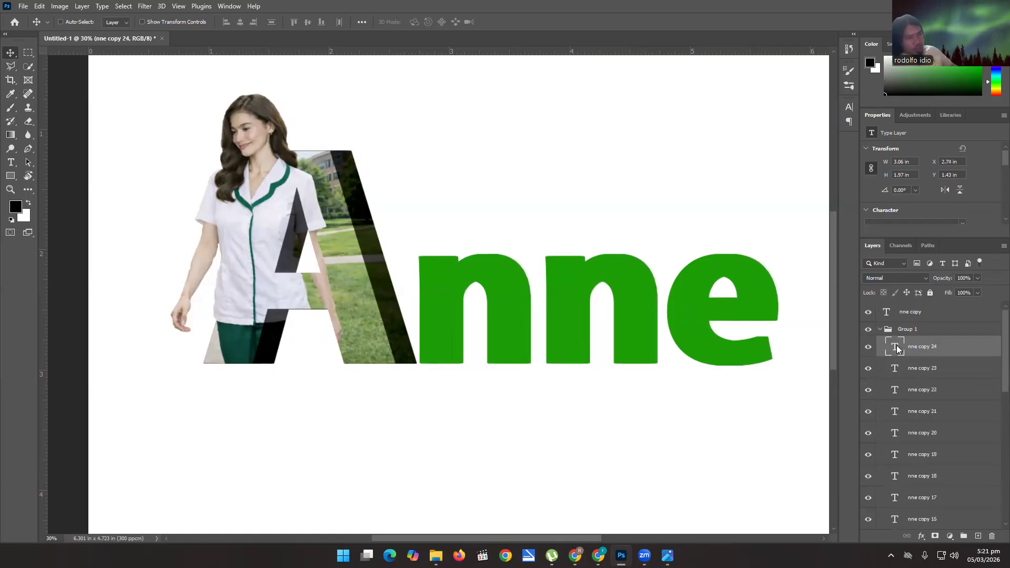
key("alt+Right")
key("alt+Right")
key("alt+Right")
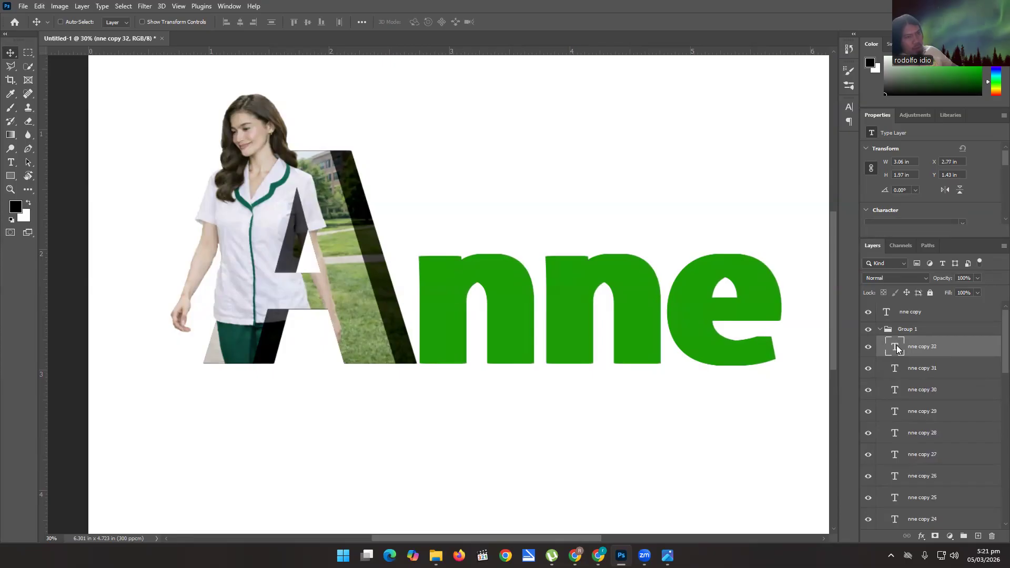
key("ctrl+j")
key("Right")
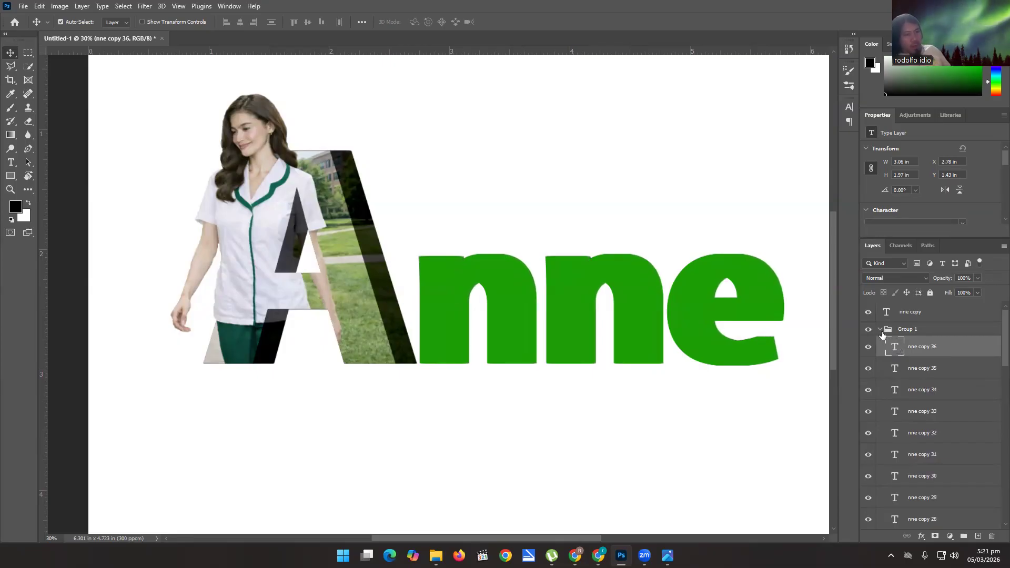
left_click(880, 329)
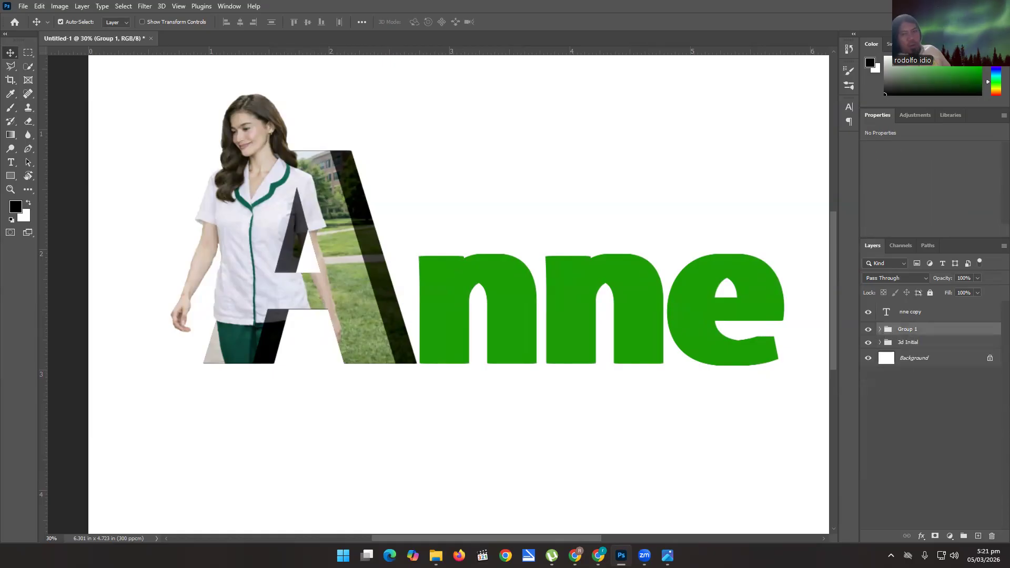
Place anne sample.png from the 2025 - 2026 2nd sem folder into the document, shifted down so the campus building lies behind the "nne" letters.
key("alt+Tab")
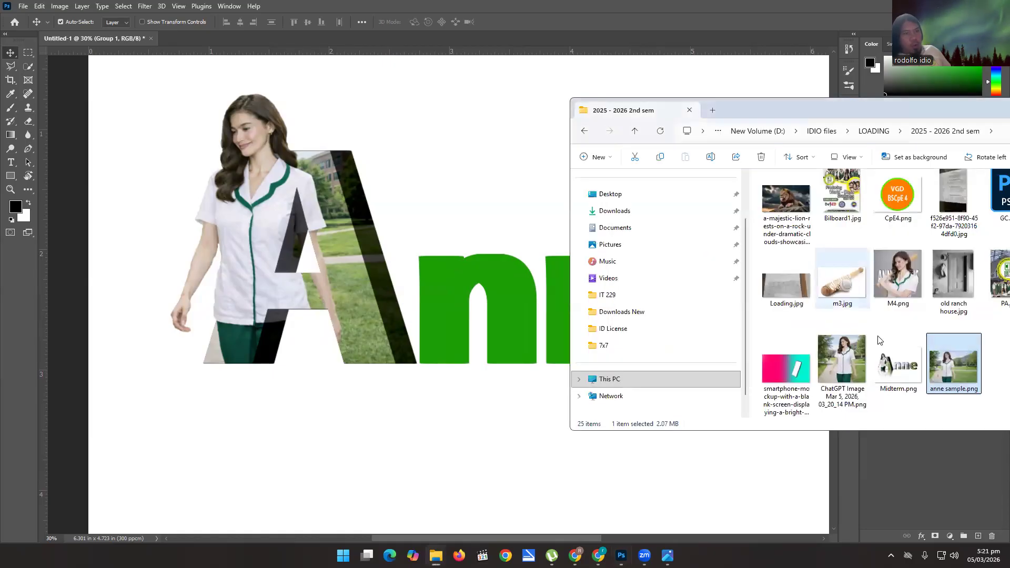
left_click_drag(945, 372, 448, 259)
scroll(518, 275, "down", 4)
scroll(534, 241, "up", 2)
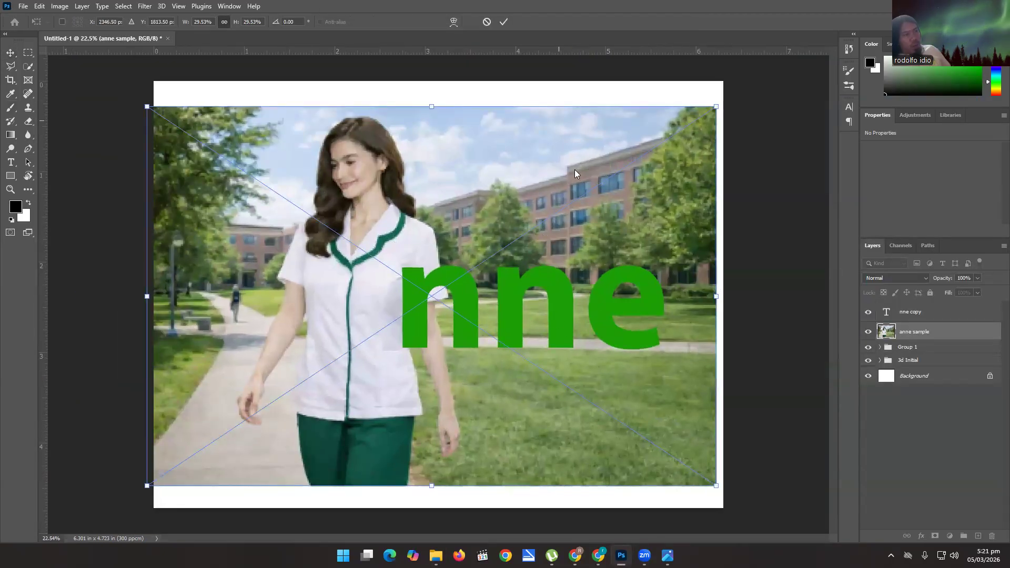
left_click_drag(600, 225, 562, 343)
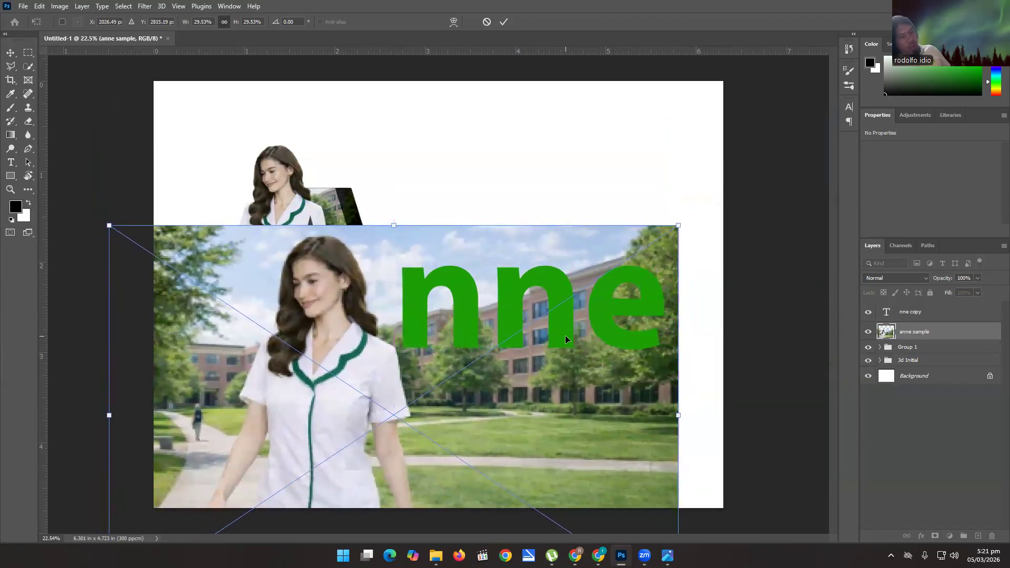
key("Return")
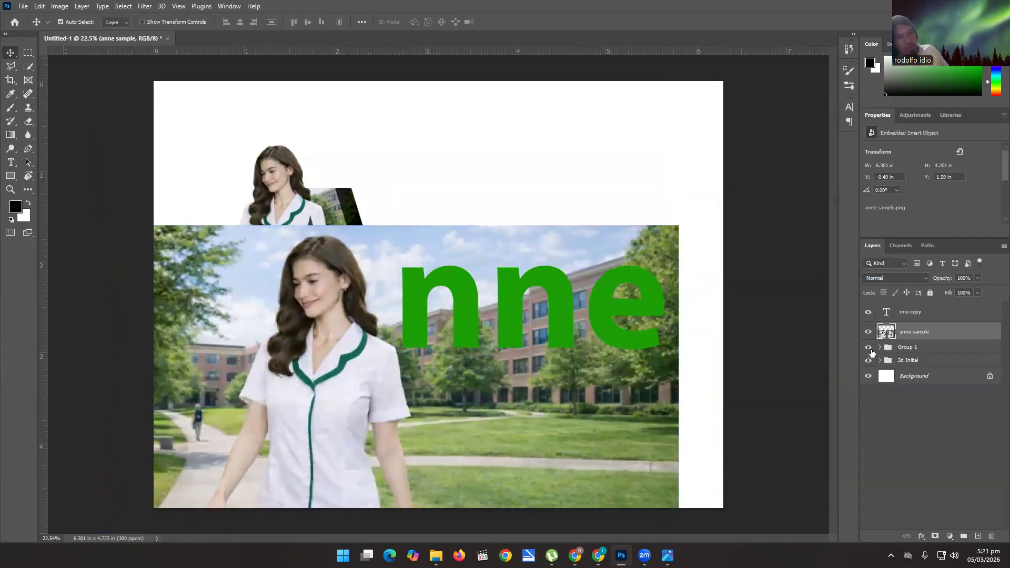
Move the anne sample photo above the nne copy layer and clip it to that text.
left_click_drag(907, 334, 909, 308)
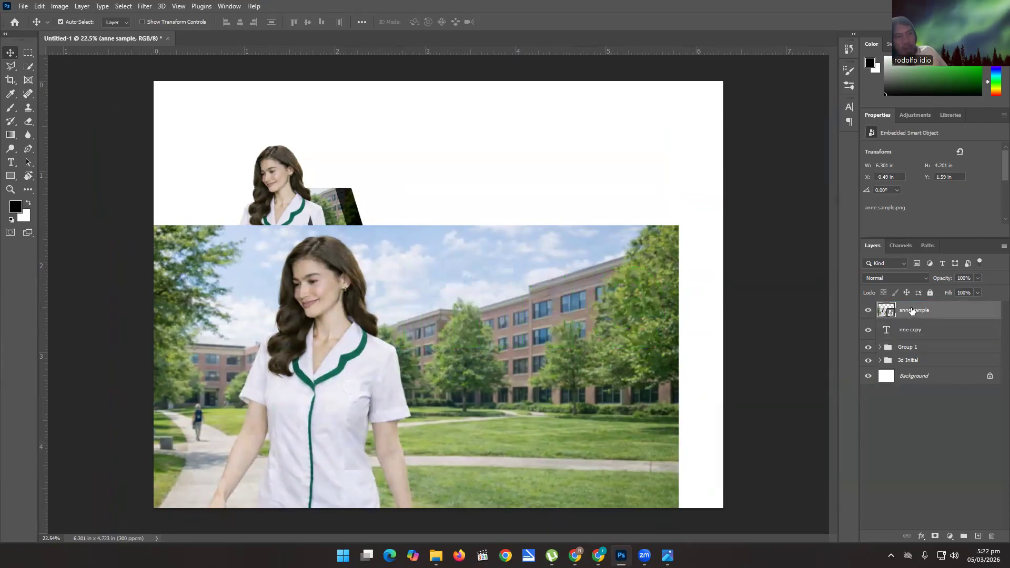
right_click(911, 311)
left_click(832, 323)
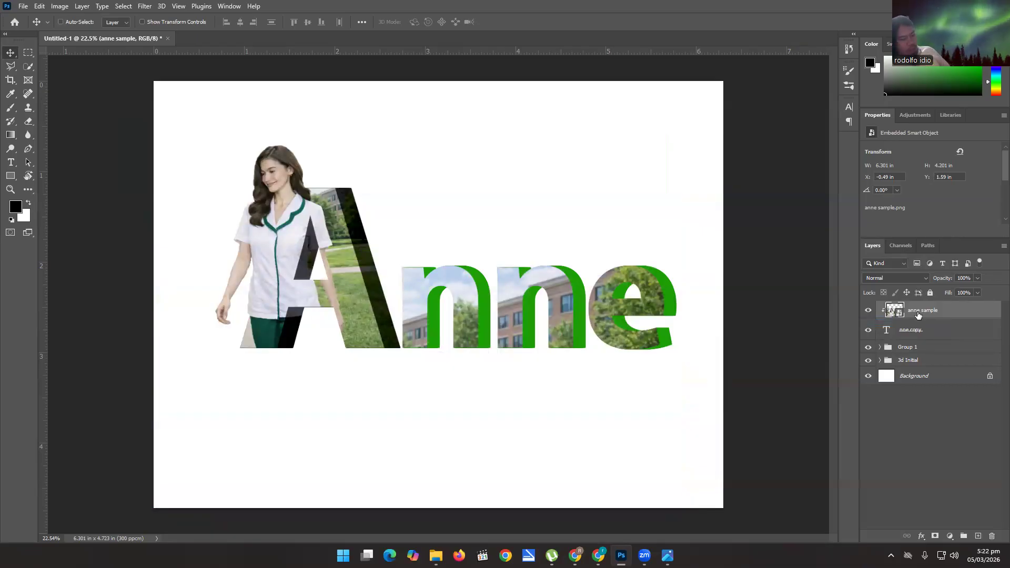
Duplicate the clipped anne sample photo, move the duplicate directly above Group 1, and clip it to that group.
key("ctrl+j")
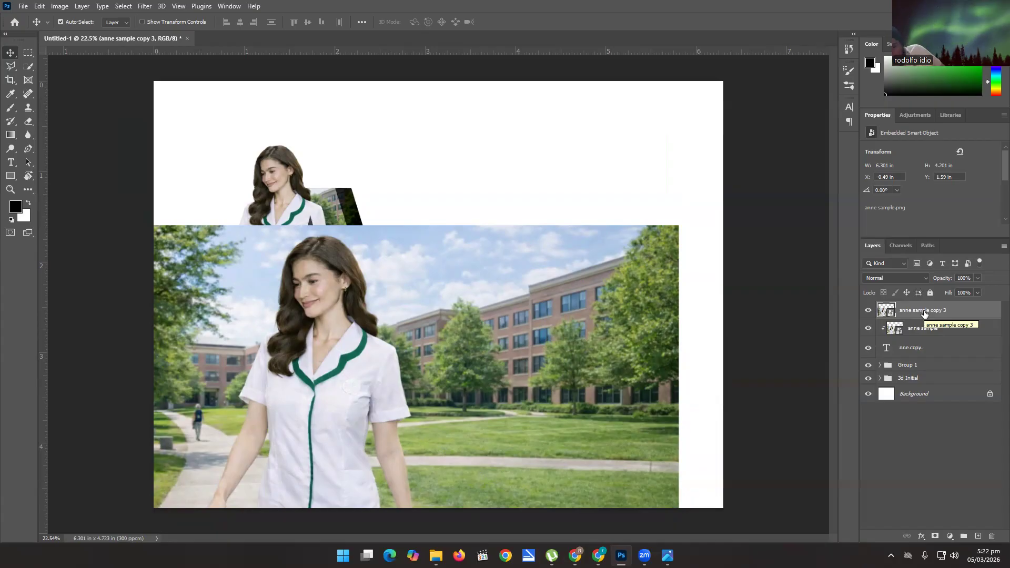
left_click_drag(924, 314, 920, 361)
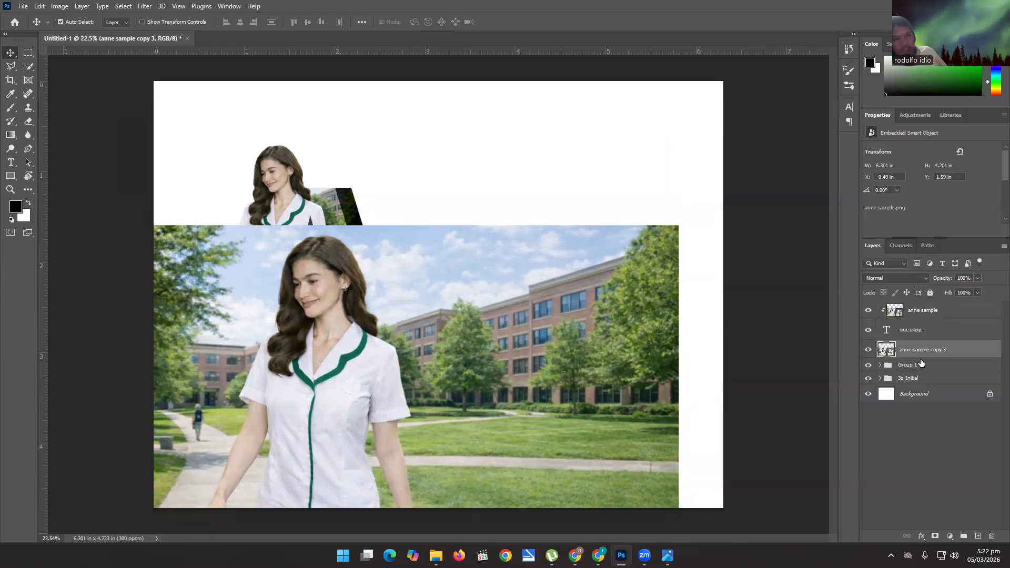
left_click(880, 365)
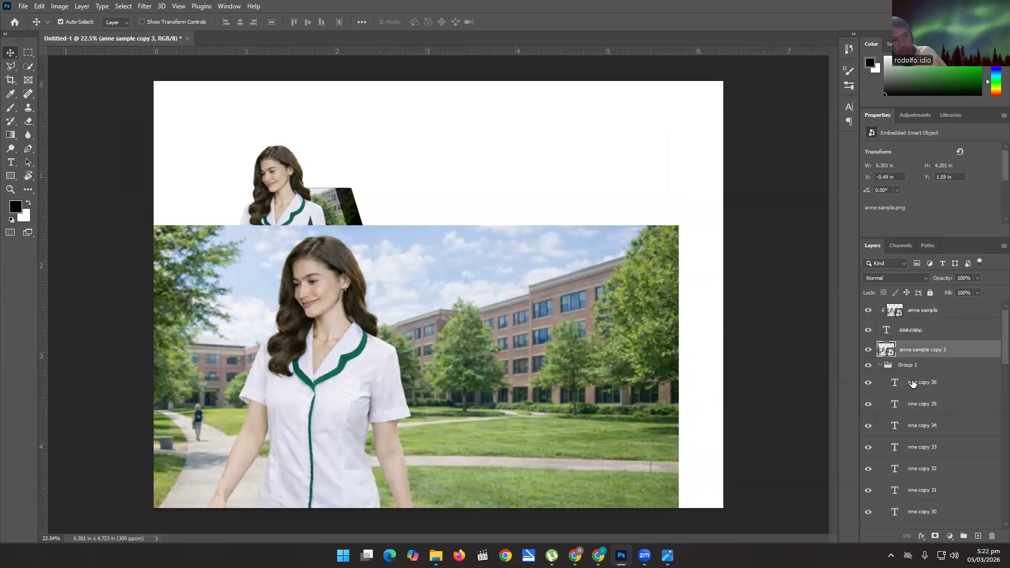
left_click(881, 365)
right_click(921, 358)
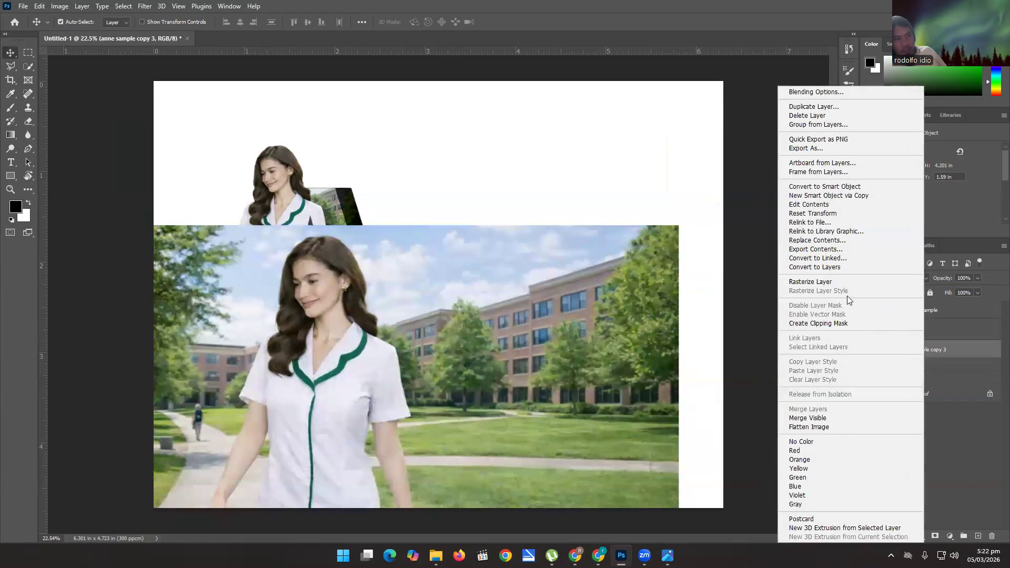
left_click(839, 323)
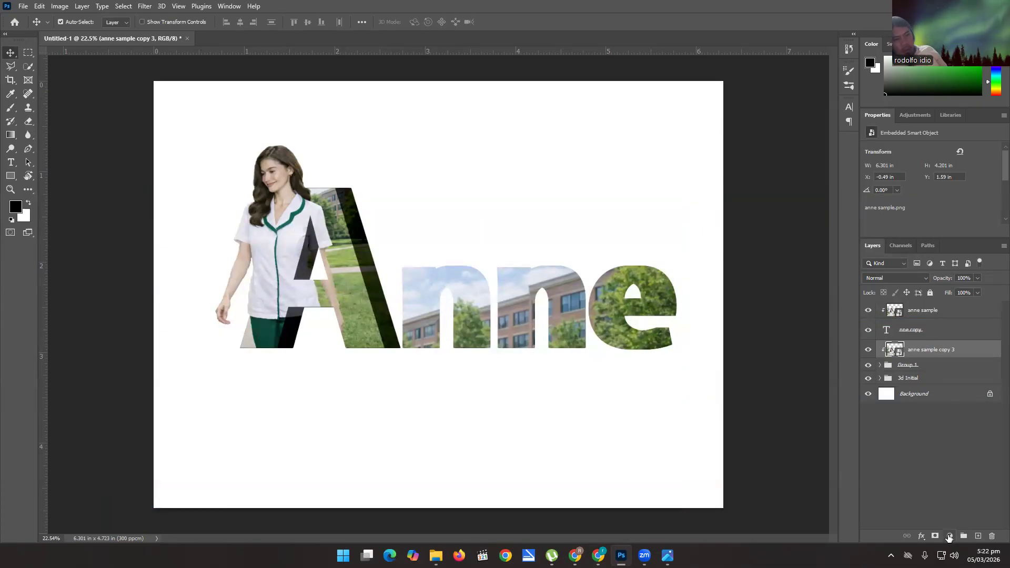
Add an Exposure adjustment clipped over Group 1's photo, with exposure -2.44 and offset -0.0625, to darken the "nne" sides.
left_click(950, 536)
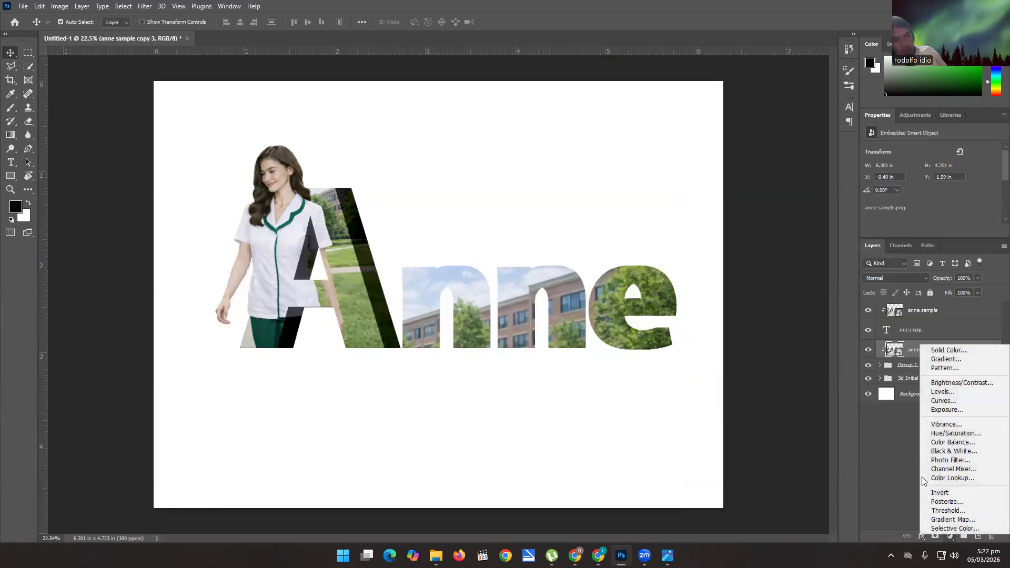
left_click(947, 409)
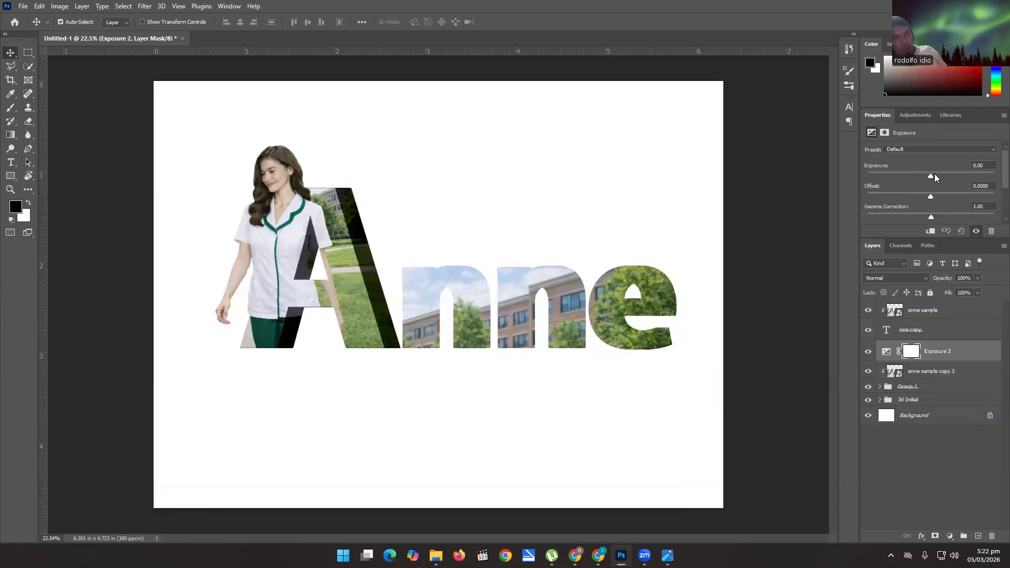
left_click_drag(933, 175, 896, 178)
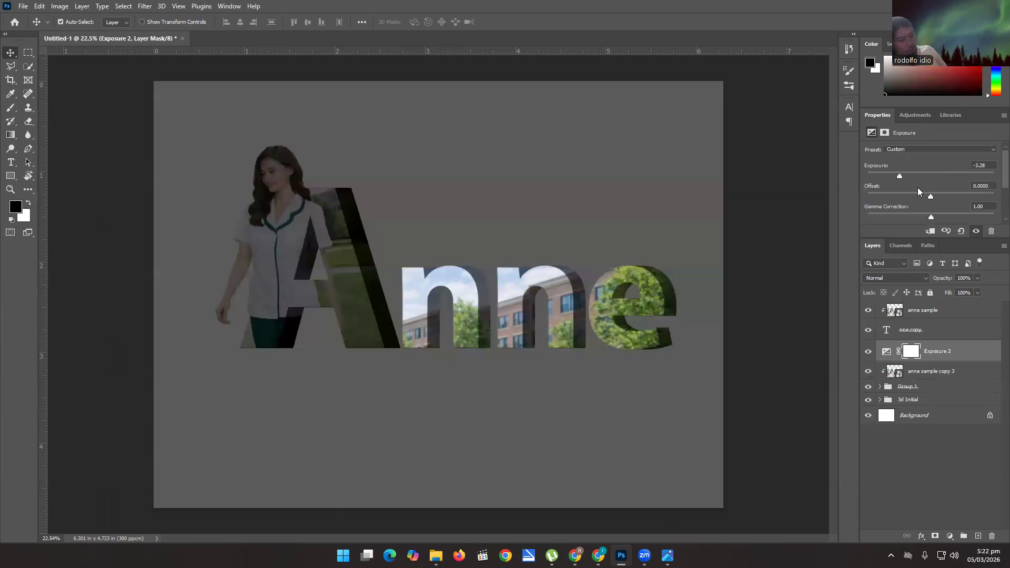
key("ctrl+z")
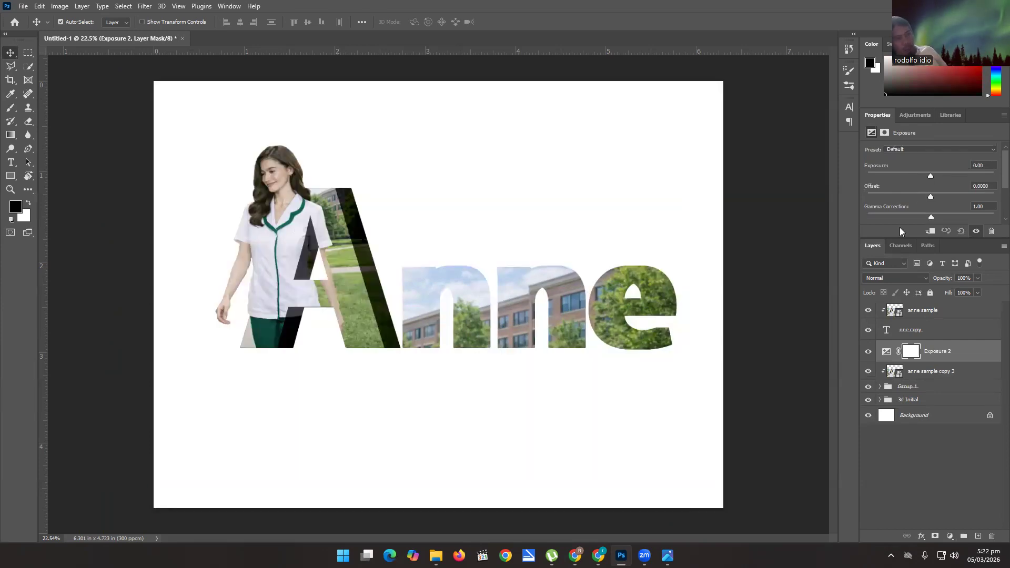
right_click(926, 356)
left_click(856, 303)
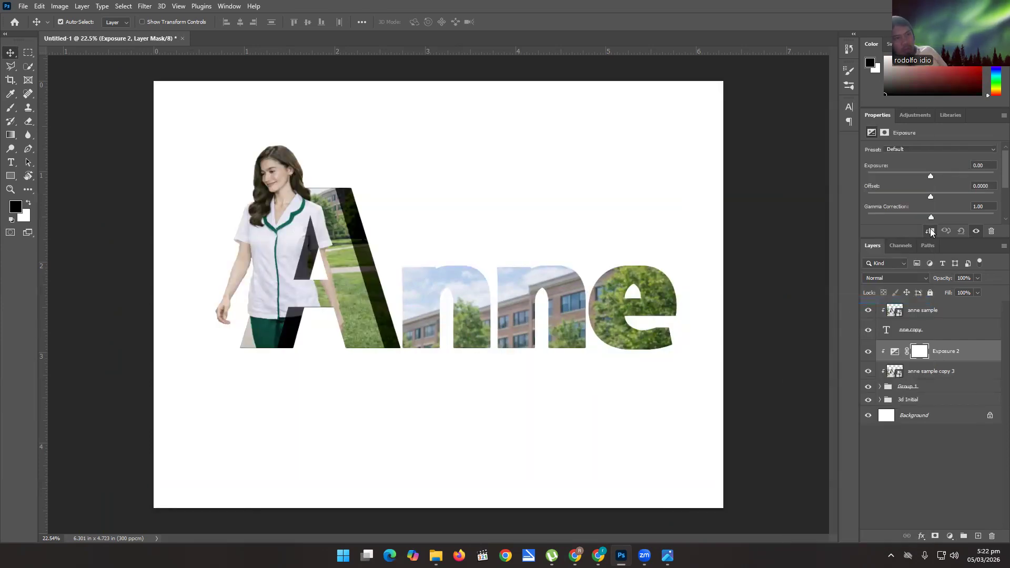
left_click_drag(921, 173, 923, 194)
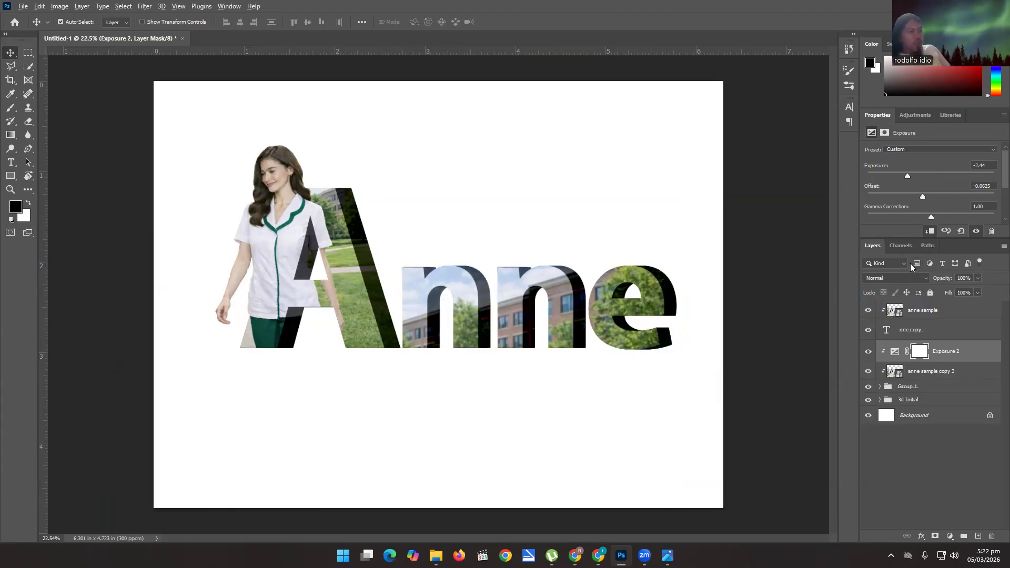
Examine the ground shadow and reflection beneath the A in the Midterm.png reference image.
key("alt+Tab")
key("alt+Tab")
key("alt+Tab")
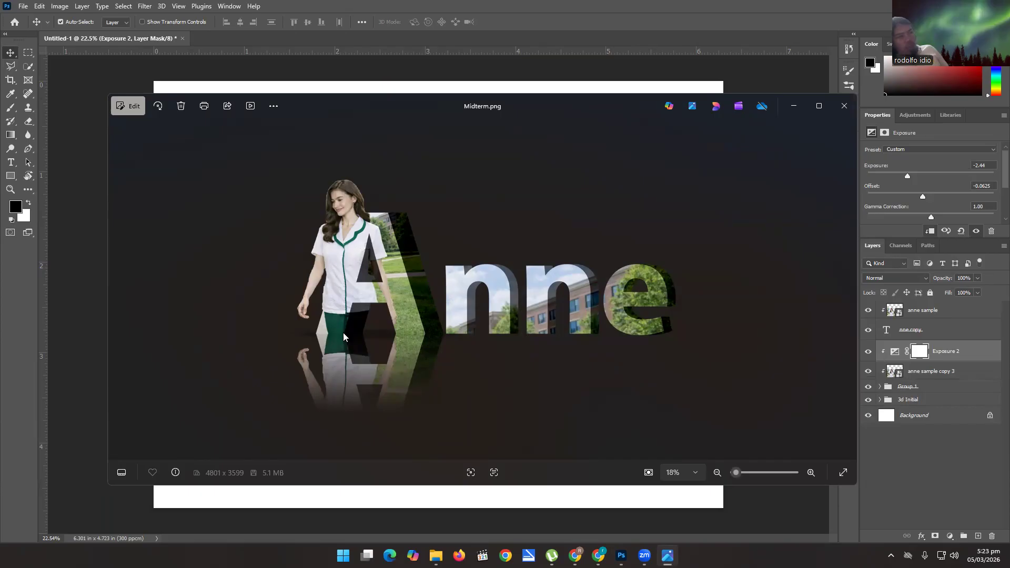
scroll(367, 336, "up", 5)
scroll(352, 312, "down", 5)
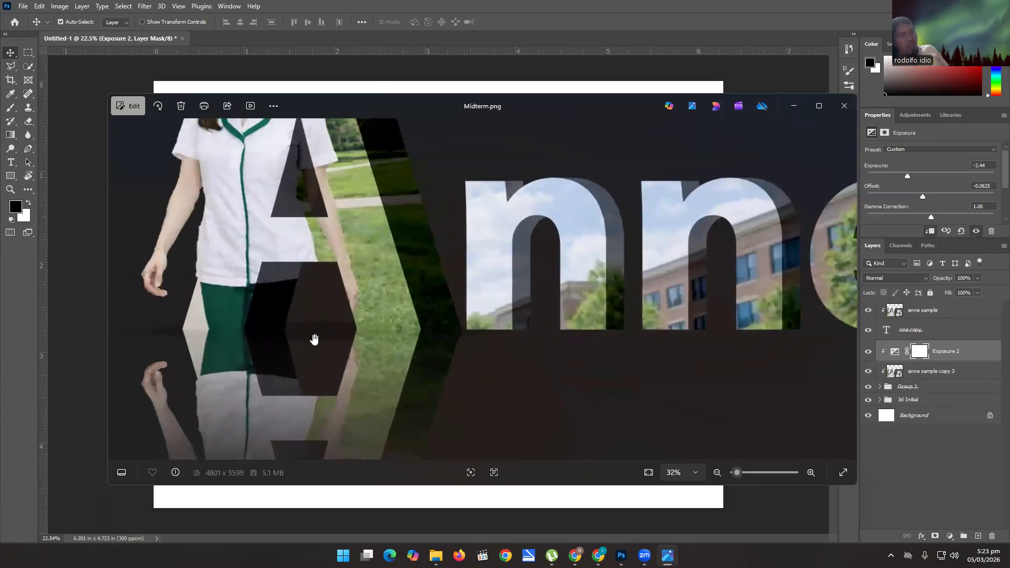
left_click(793, 106)
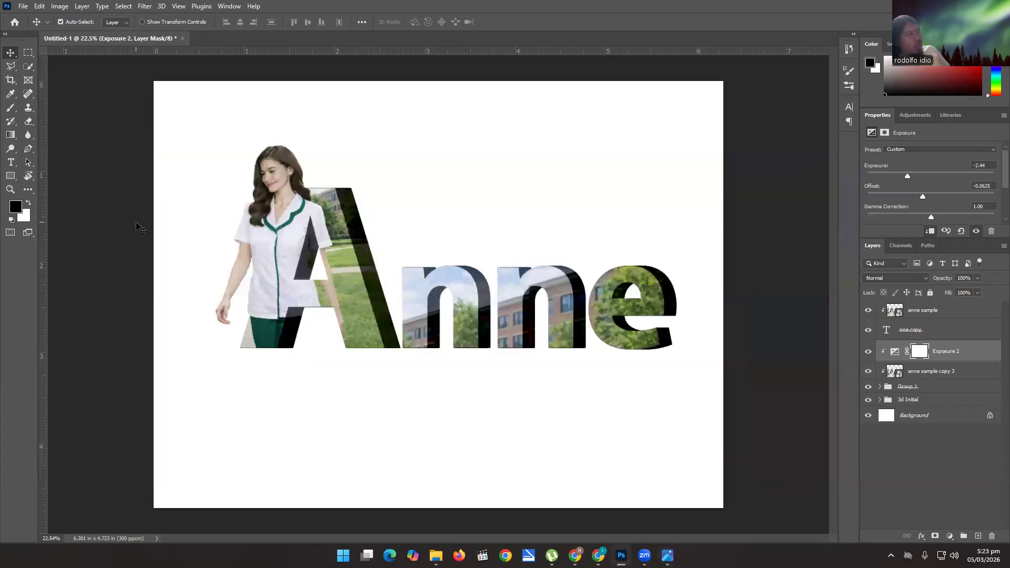
Add a new empty layer between the 3d Initial group and the Background.
left_click(935, 310)
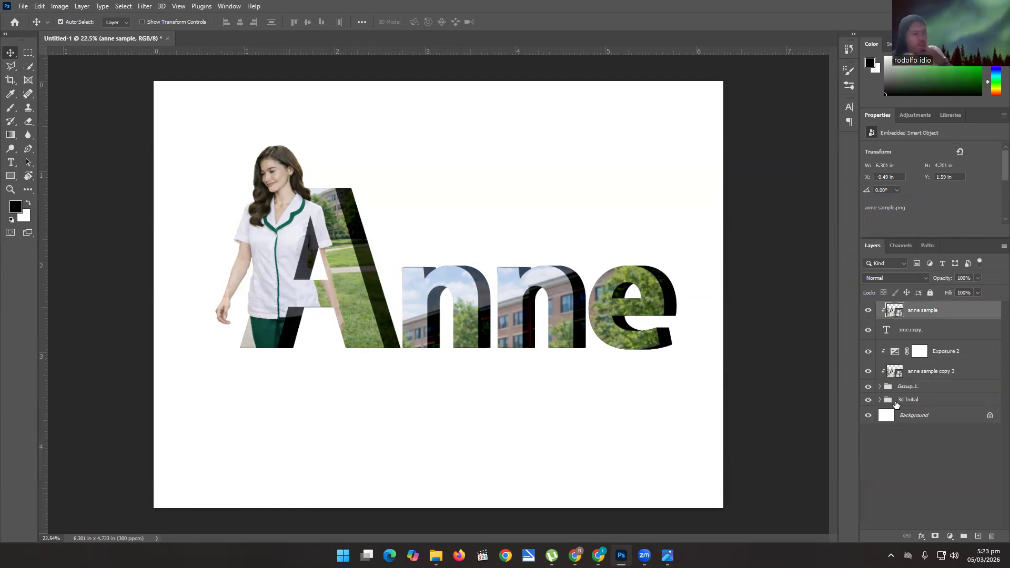
left_click(908, 401)
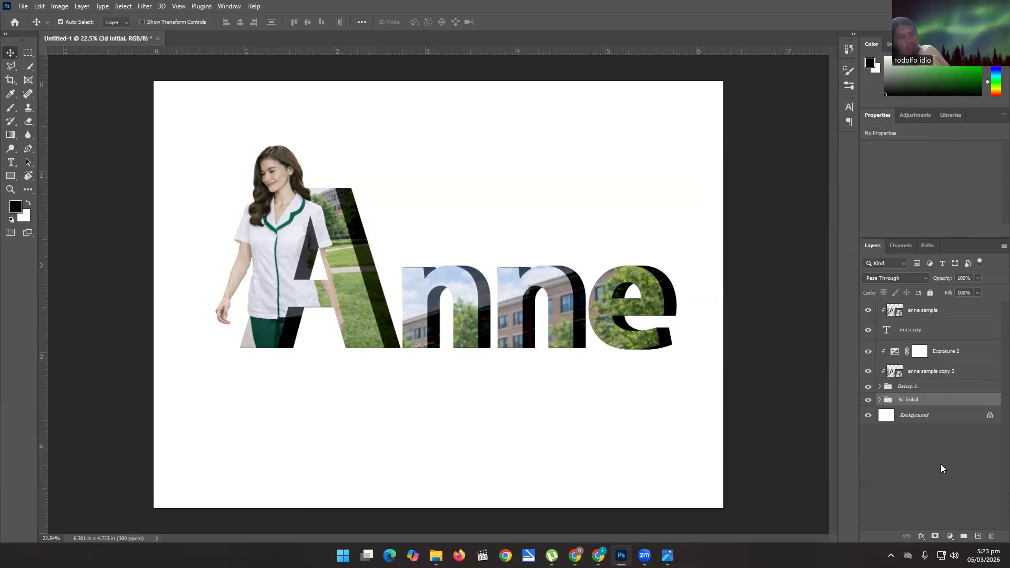
left_click(963, 536)
key("ctrl+z")
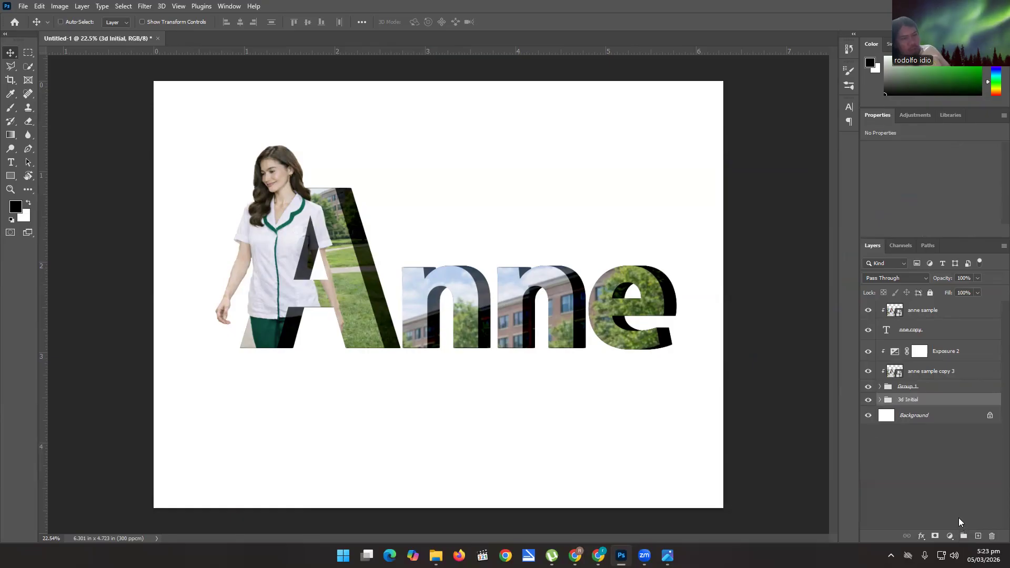
left_click(978, 536)
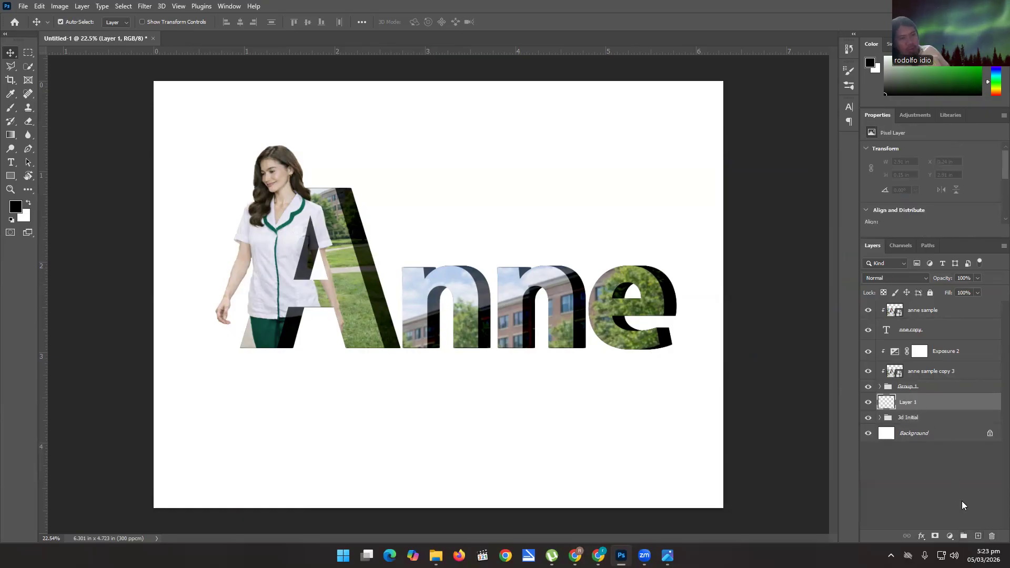
left_click_drag(925, 405, 921, 424)
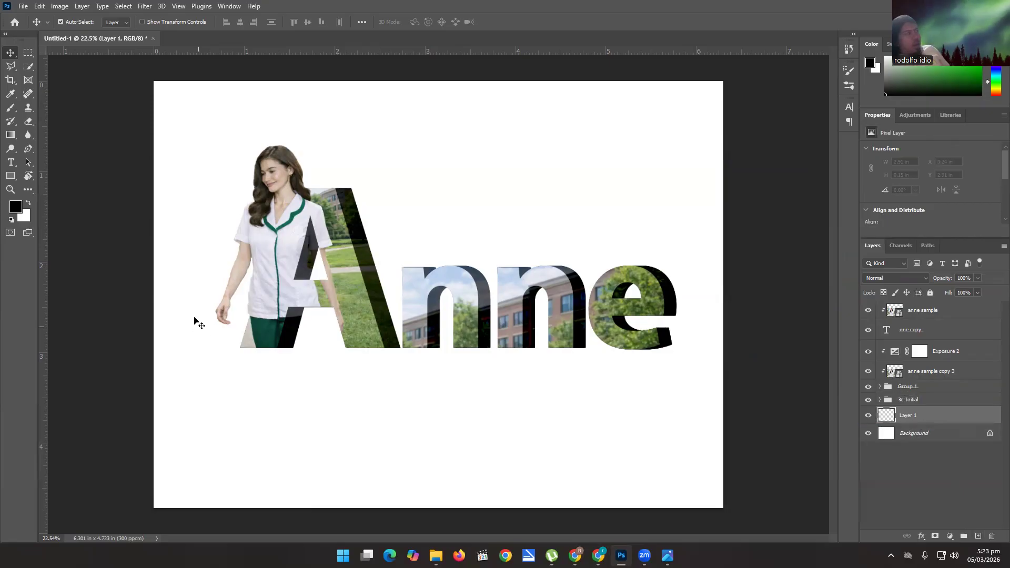
Paint one black 250 px brush dab at 50% opacity under the A and flatten it into a ground shadow about 2.07 × 0.08 in.
left_click(11, 108)
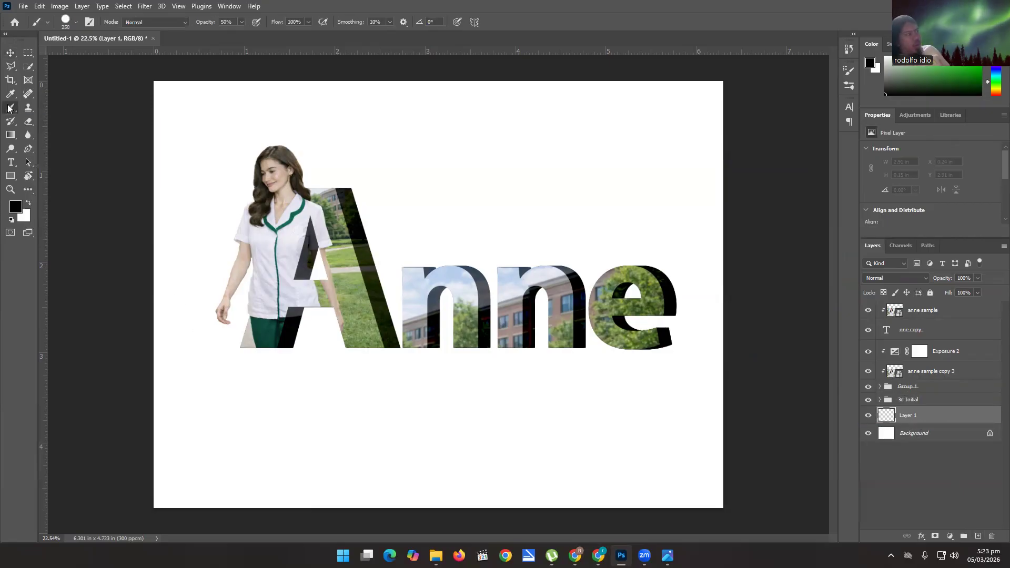
left_click(320, 351)
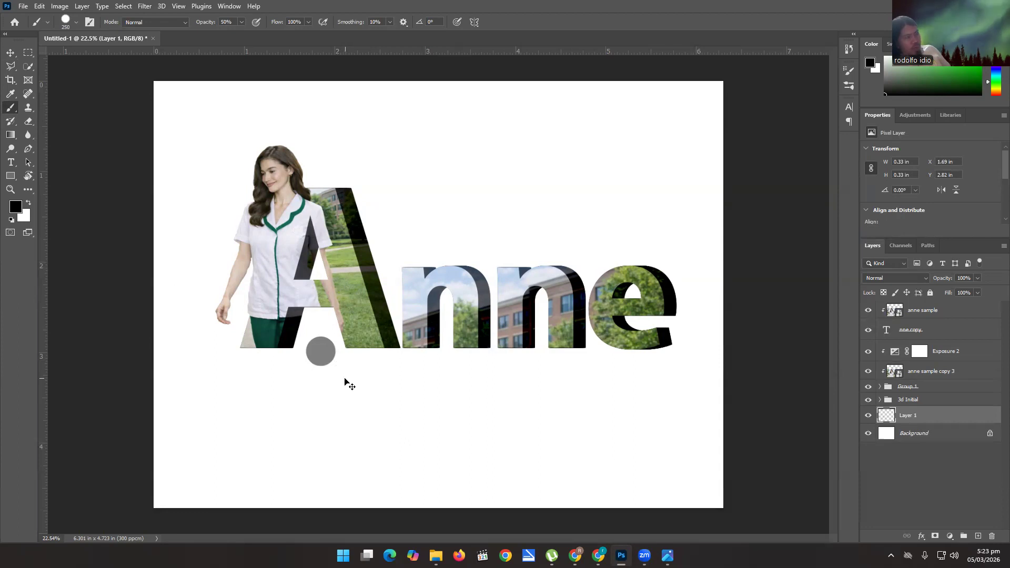
key("ctrl+t")
mouse_move(337, 352)
left_mouse_down()
mouse_move(413, 358)
mouse_move(488, 349)
mouse_move(418, 359)
left_mouse_up()
left_click_drag(321, 338, 323, 345)
key("Return")
key("b")
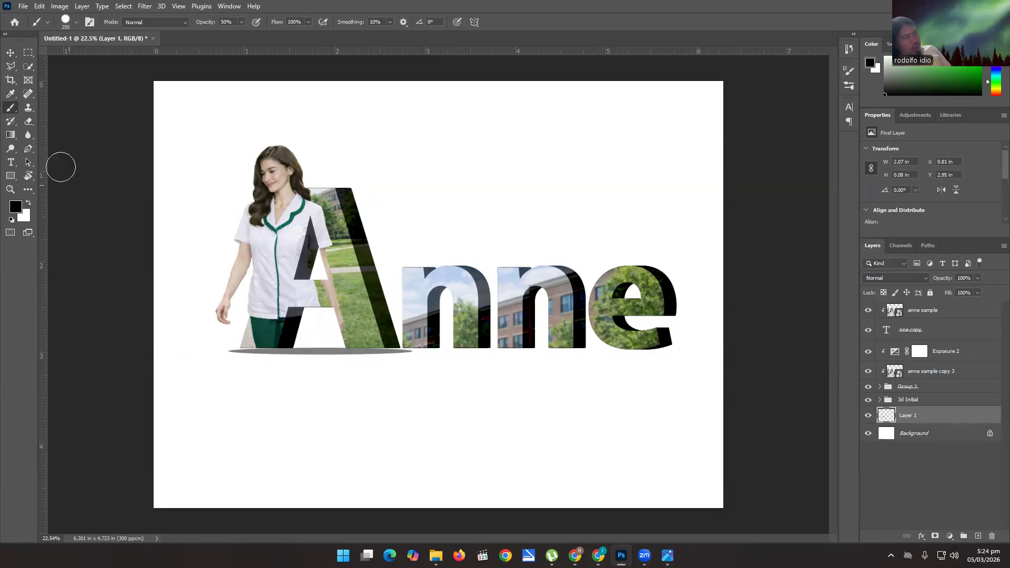
left_click(10, 53)
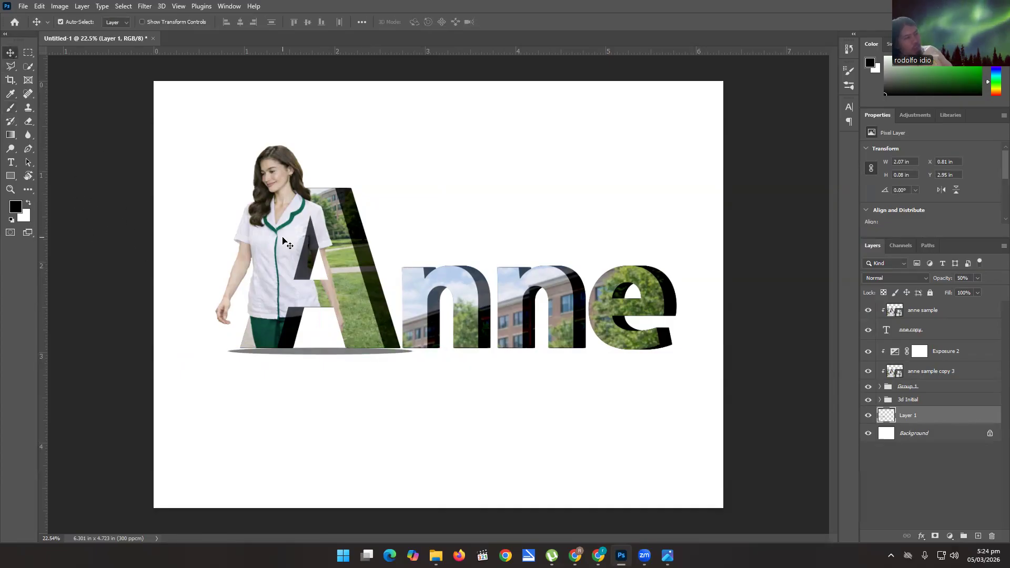
Set the ground shadow layer's opacity to 33% and nudge it against the A's base at X 0.79 in, Y 2.93 in.
key("4")
key("4")
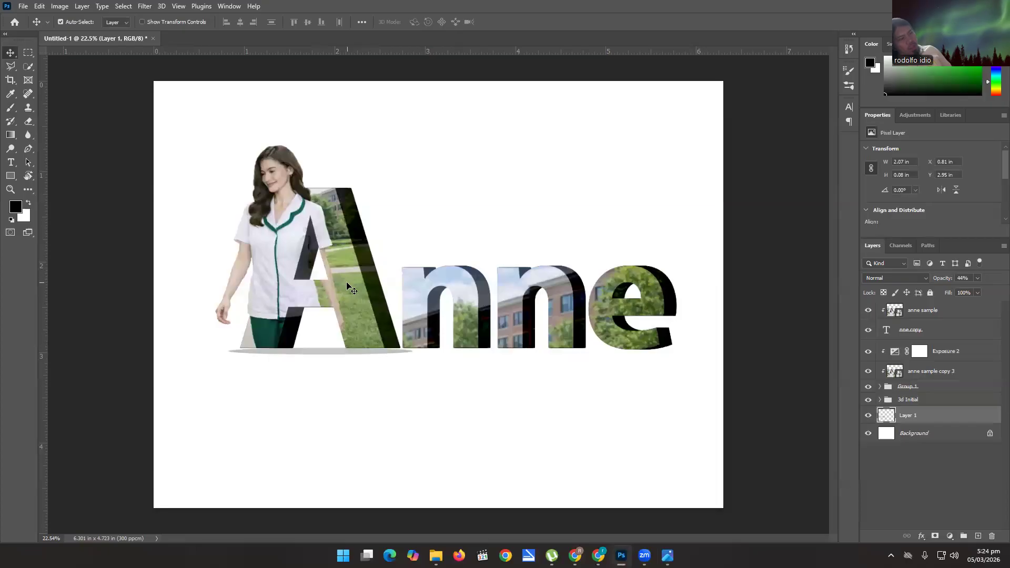
key("3")
key("3")
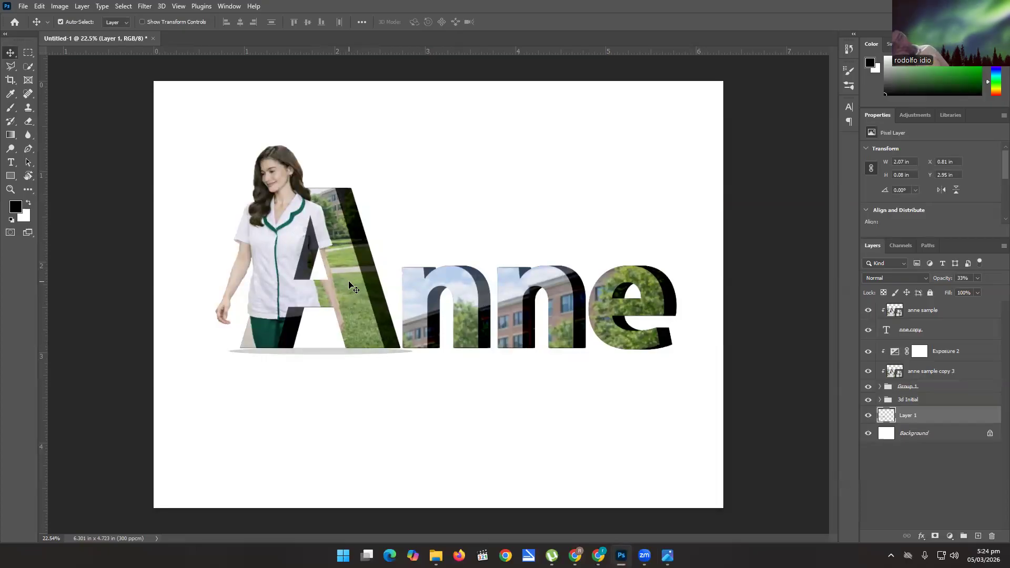
key("Up")
key("Up")
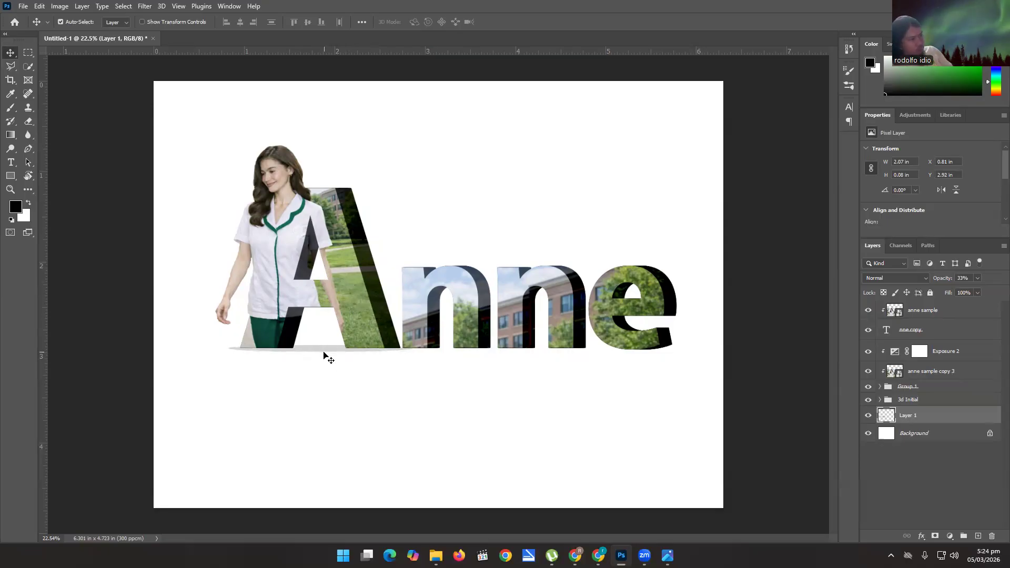
key("Down")
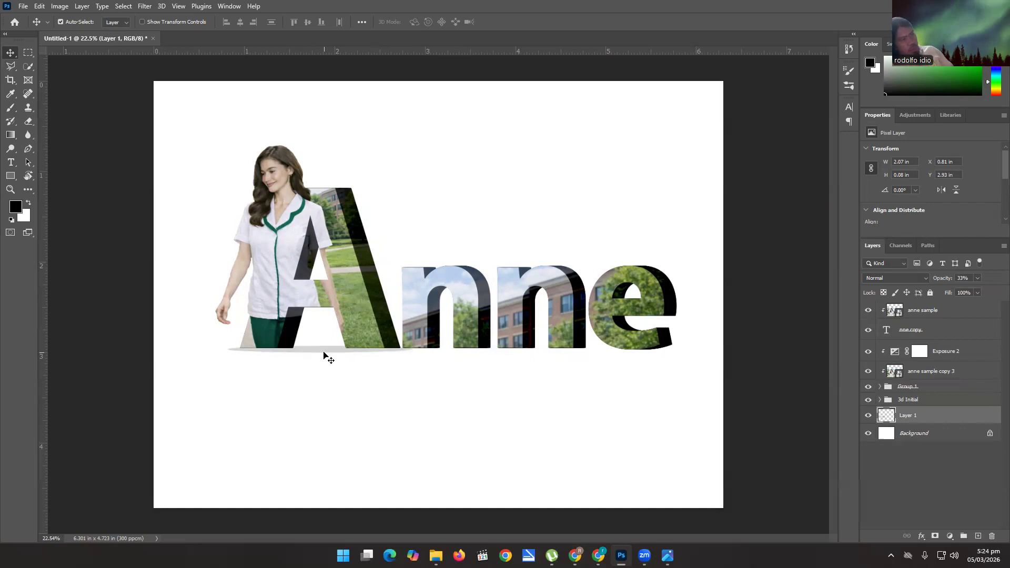
key("Left")
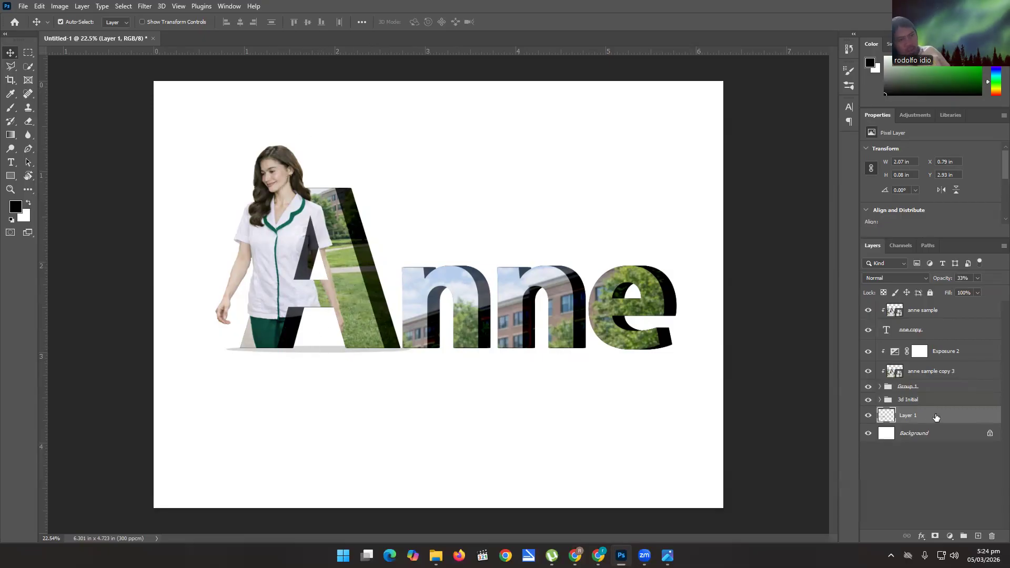
Duplicate the 3d Initial group and flip the copy vertically.
left_click(907, 402)
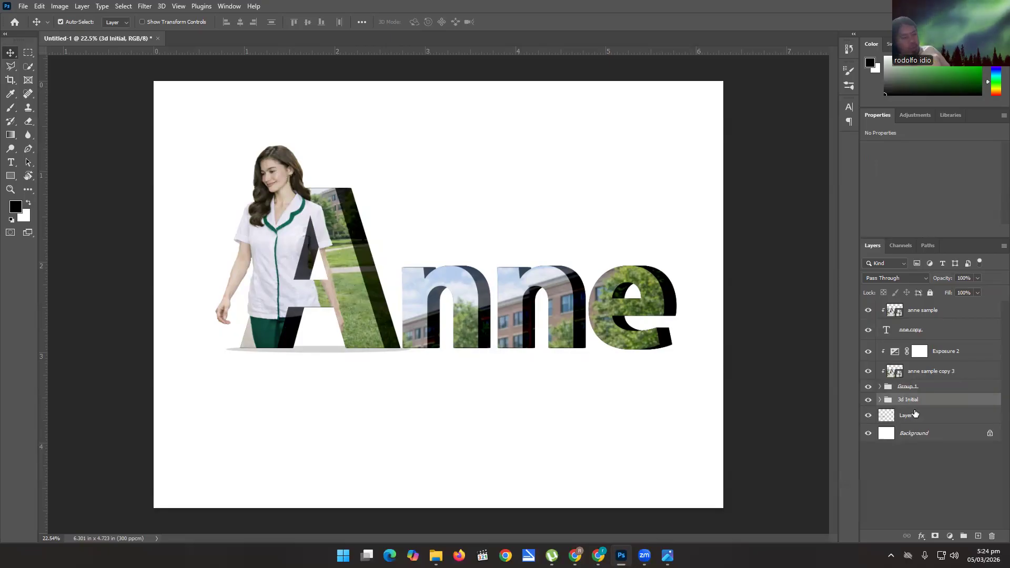
key("ctrl+j")
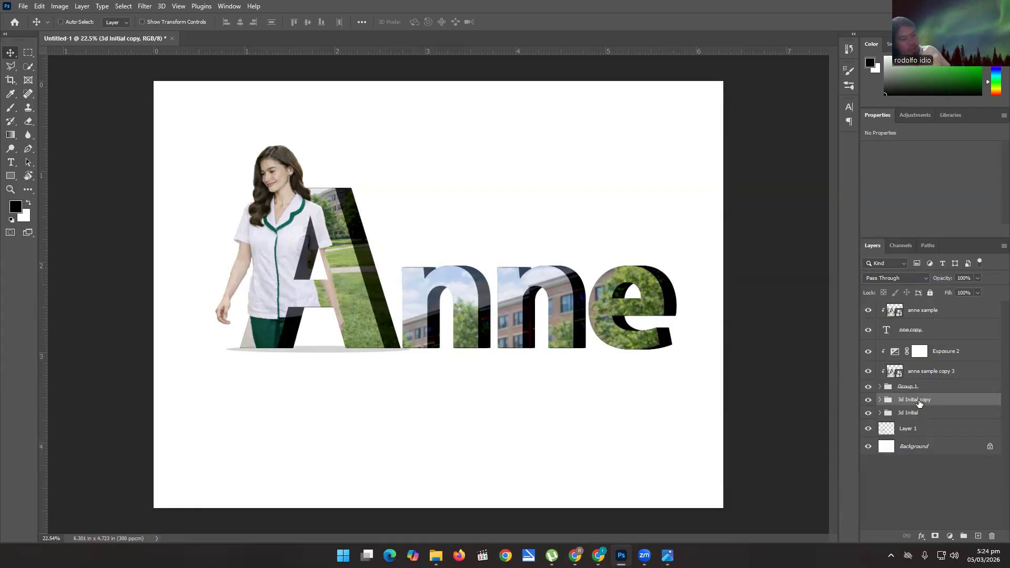
key("ctrl+t")
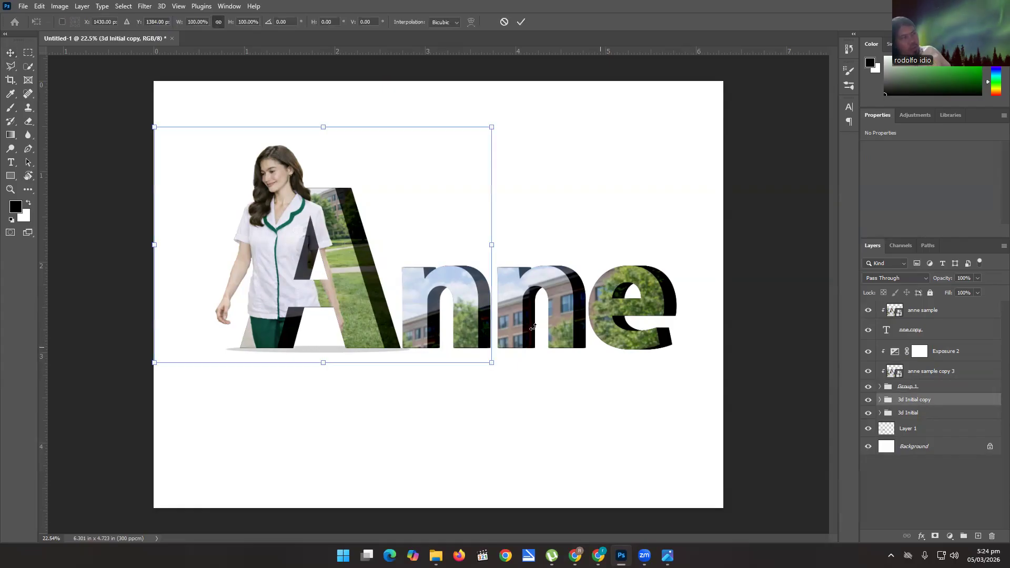
right_click(336, 215)
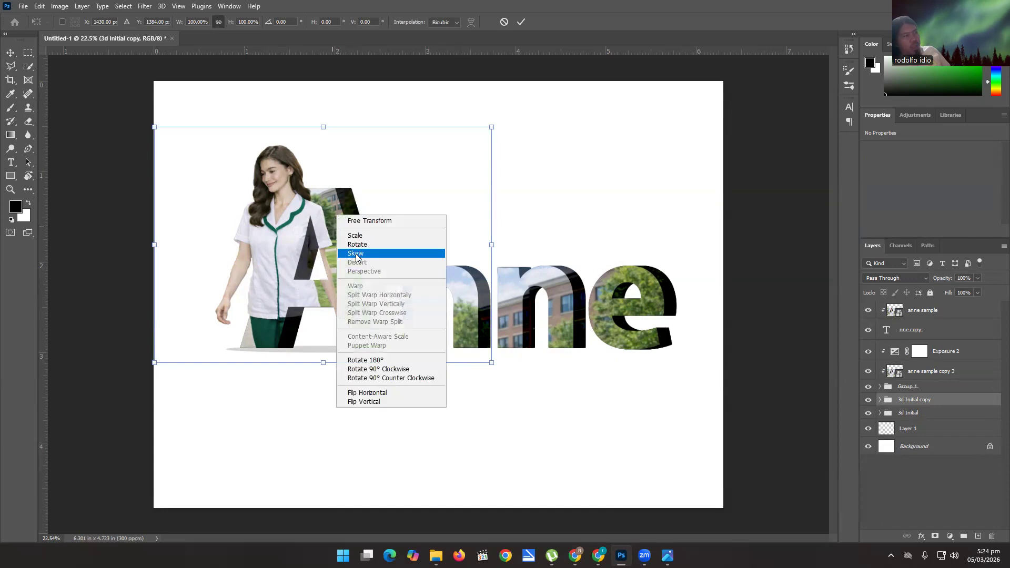
left_click(377, 403)
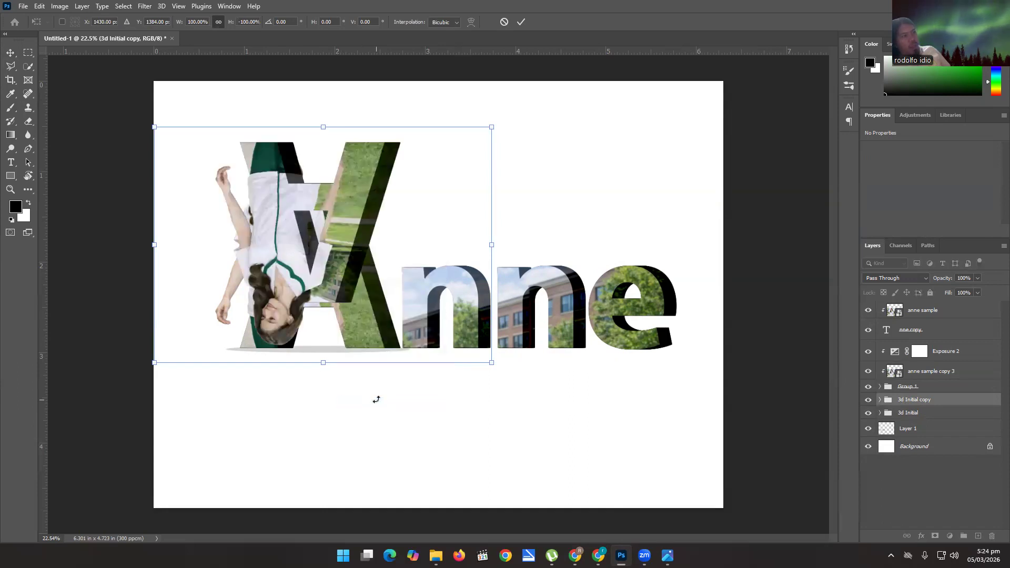
Move the flipped copy straight below the original so both A bases meet as a mirror reflection.
left_click_drag(360, 174, 358, 380)
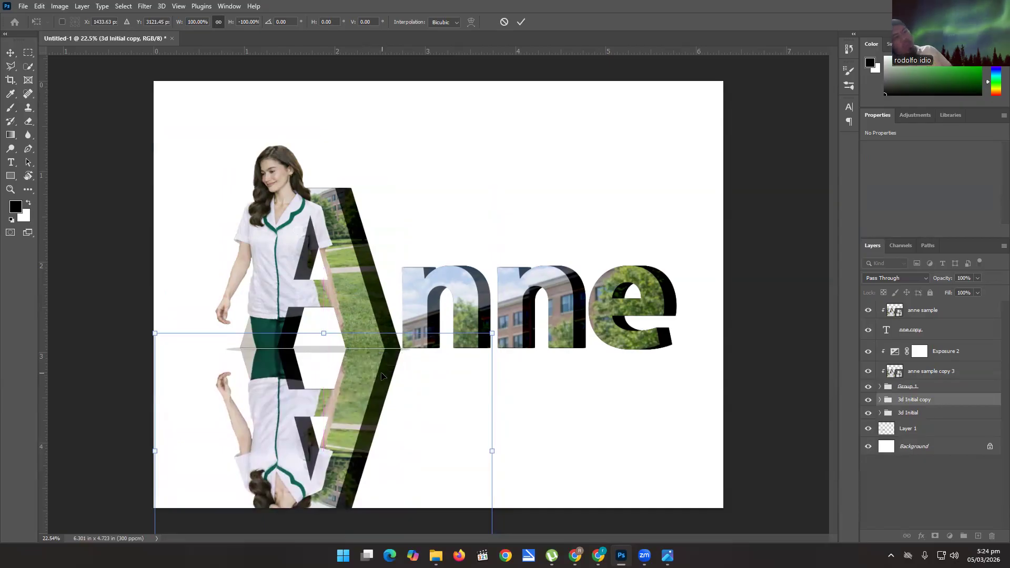
key("Up")
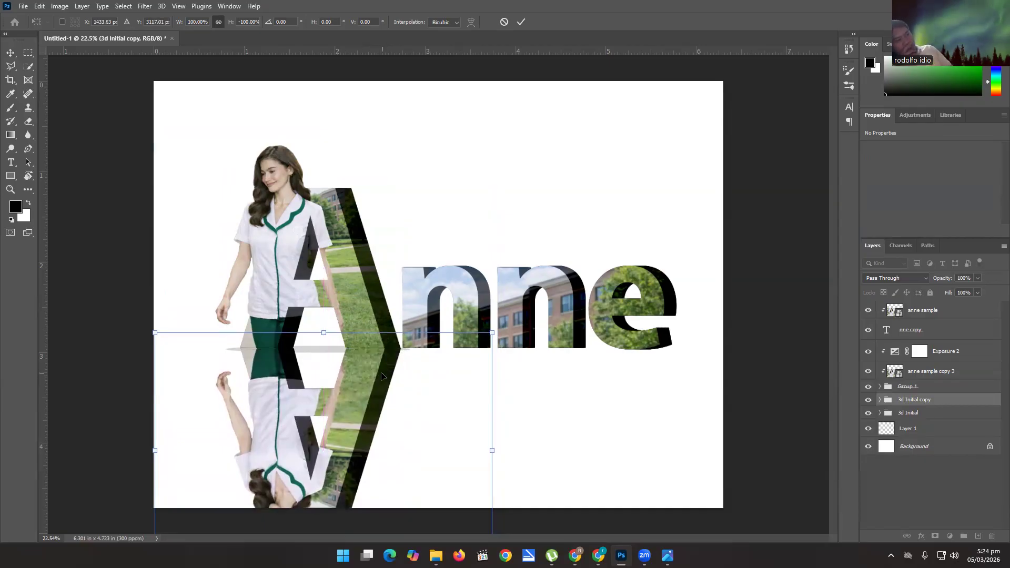
key("Down")
key("Left")
key("Return")
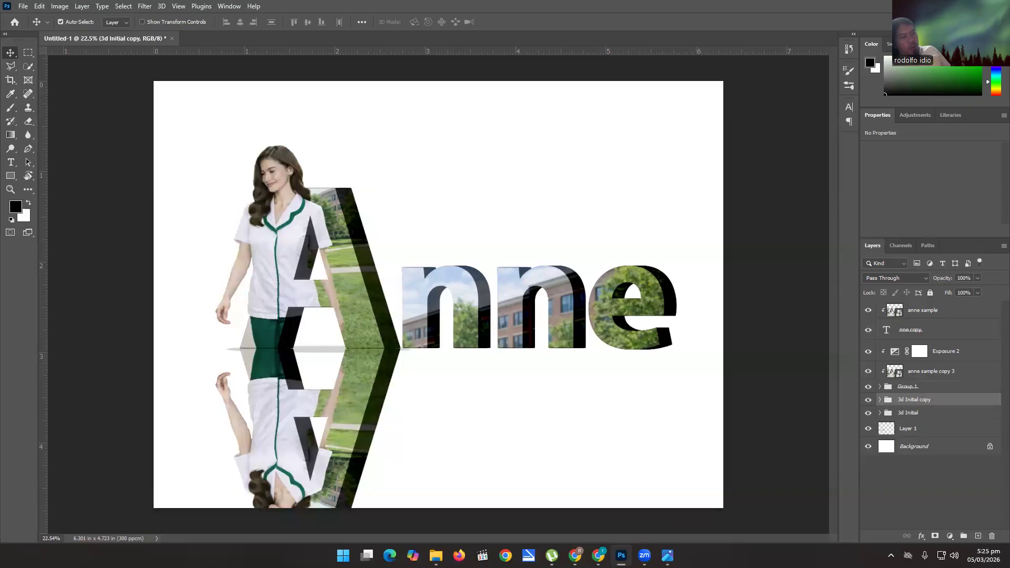
Check how the reflection fades in Midterm.png and select the Gradient tool with its black-to-white gradient.
left_click(667, 555)
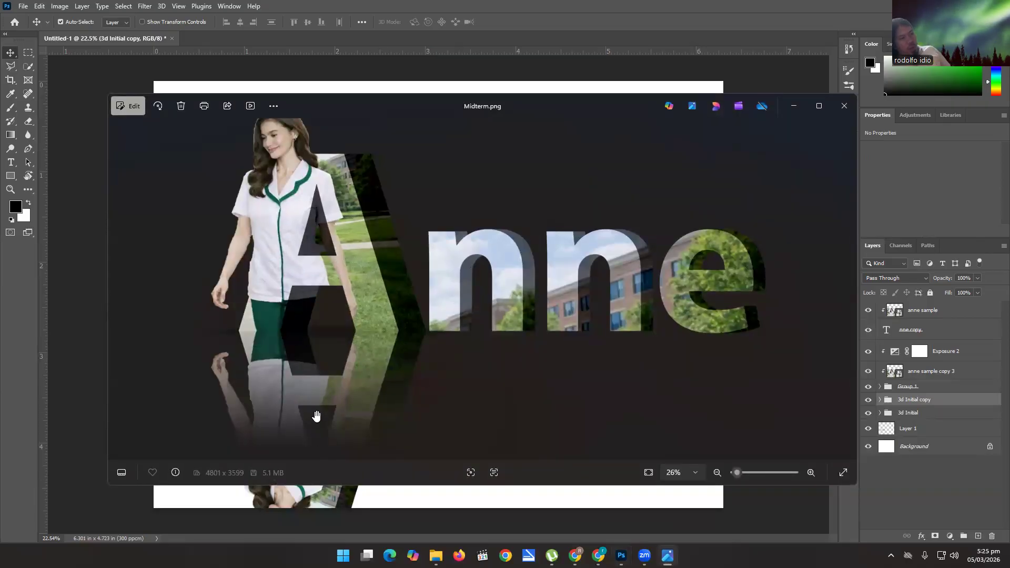
left_click(794, 106)
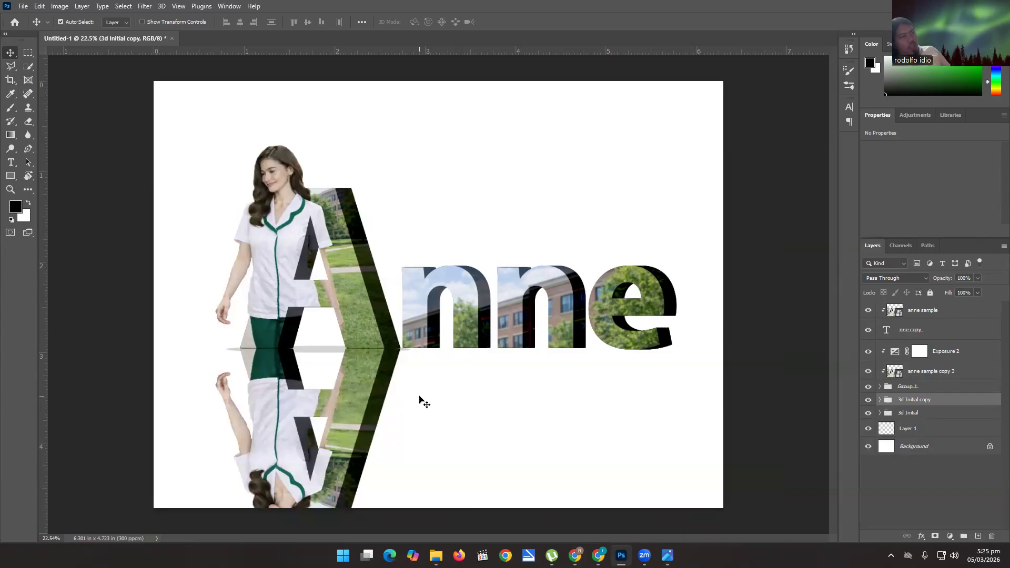
left_click(10, 137)
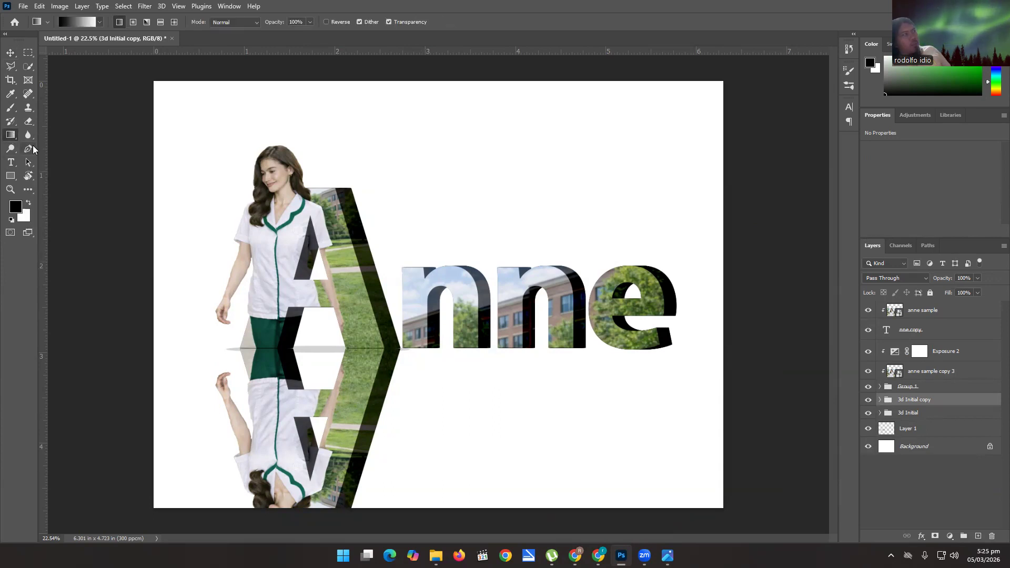
left_click(101, 23)
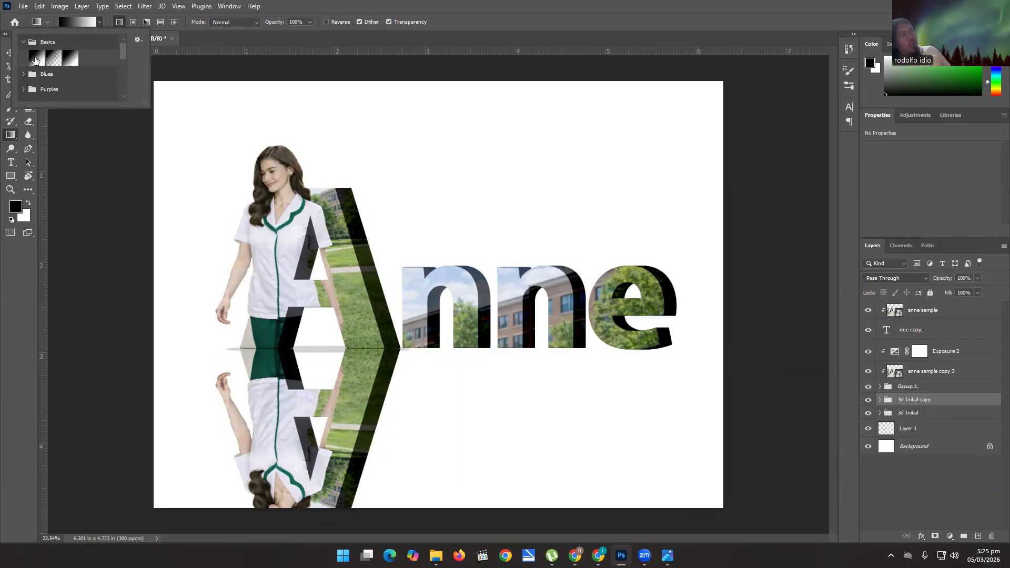
left_click(101, 23)
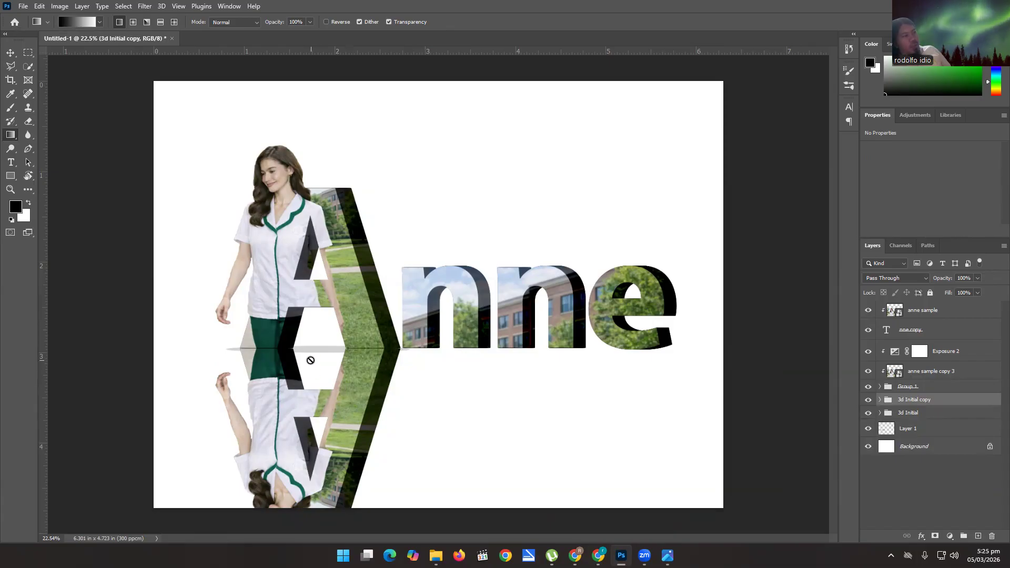
Try to apply the black-to-white gradient directly to the 3d Initial copy group.
left_click(309, 358)
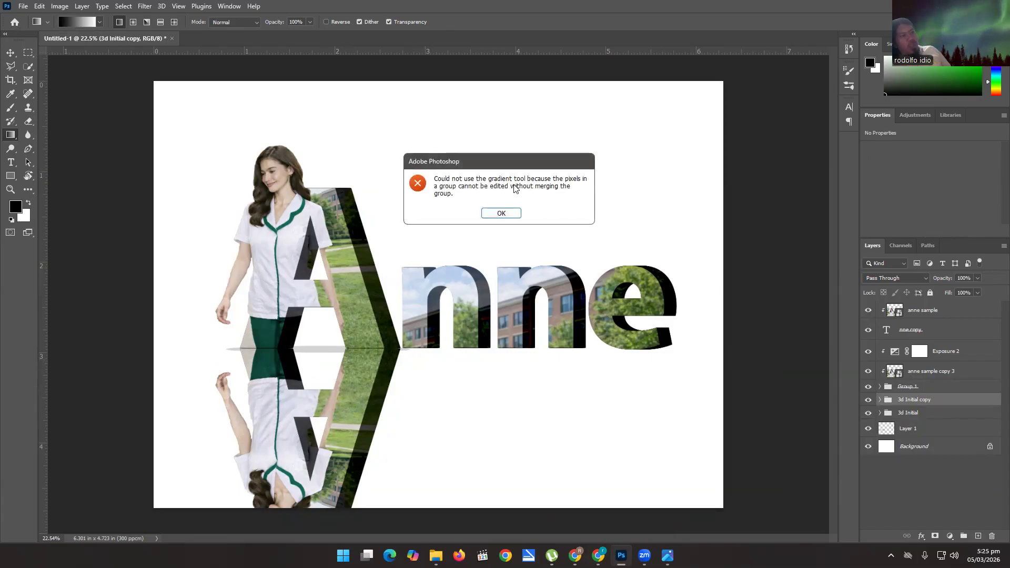
left_click(506, 216)
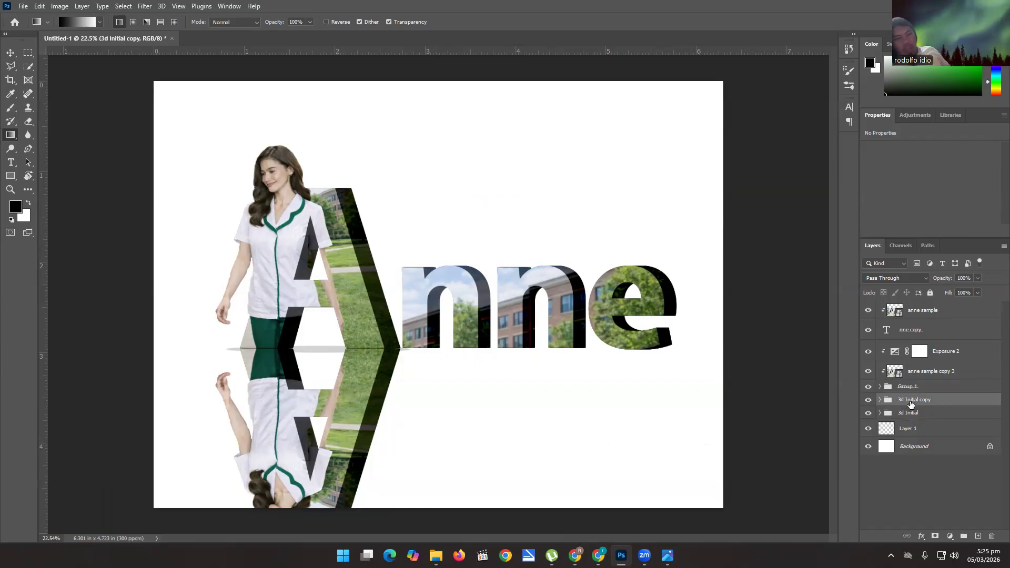
Add a layer mask to the 3d Initial copy group and fade the reflection downward with a linear black-to-white gradient ending at the A's base.
left_click(935, 537)
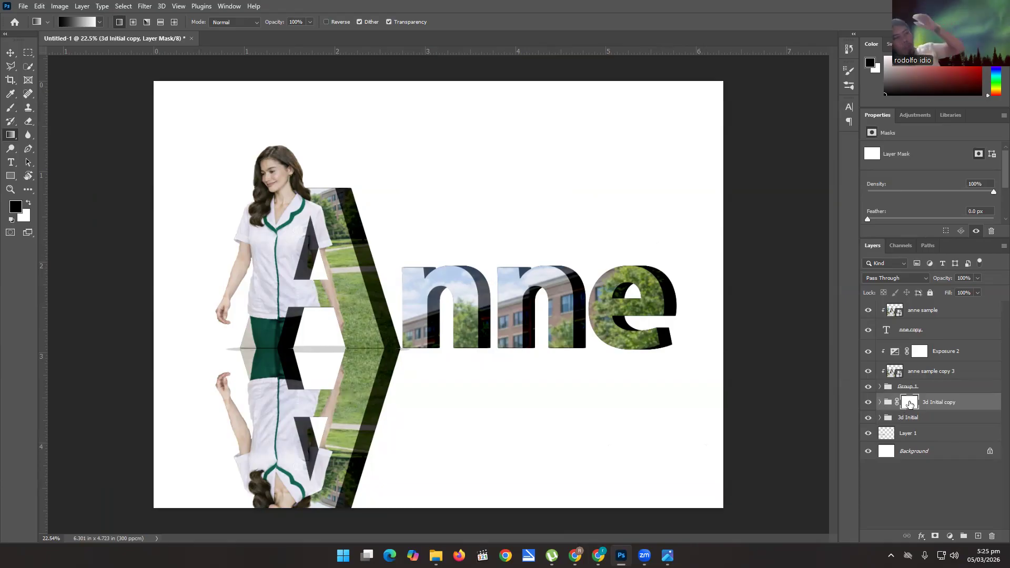
left_click(888, 402)
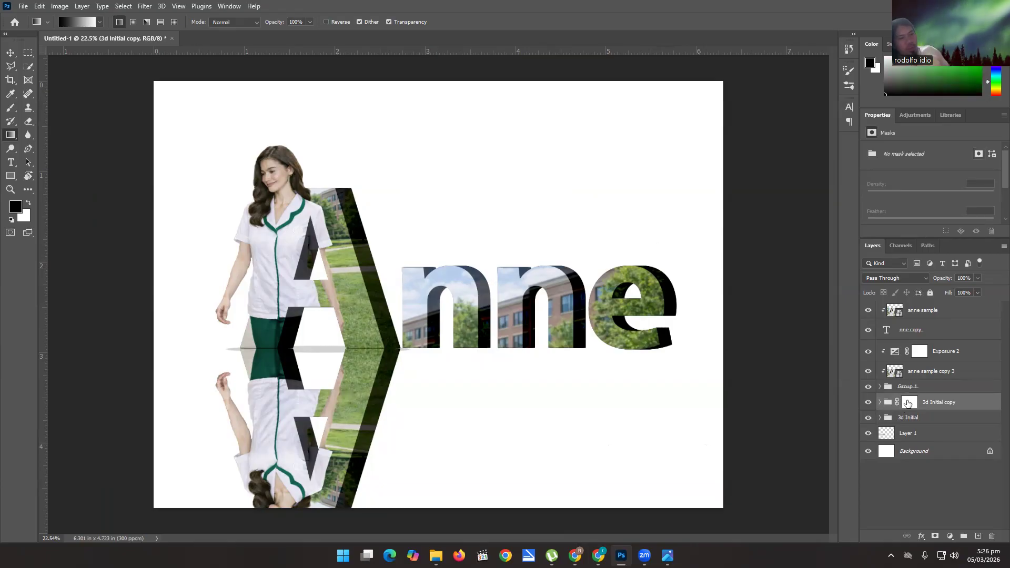
left_click(907, 403)
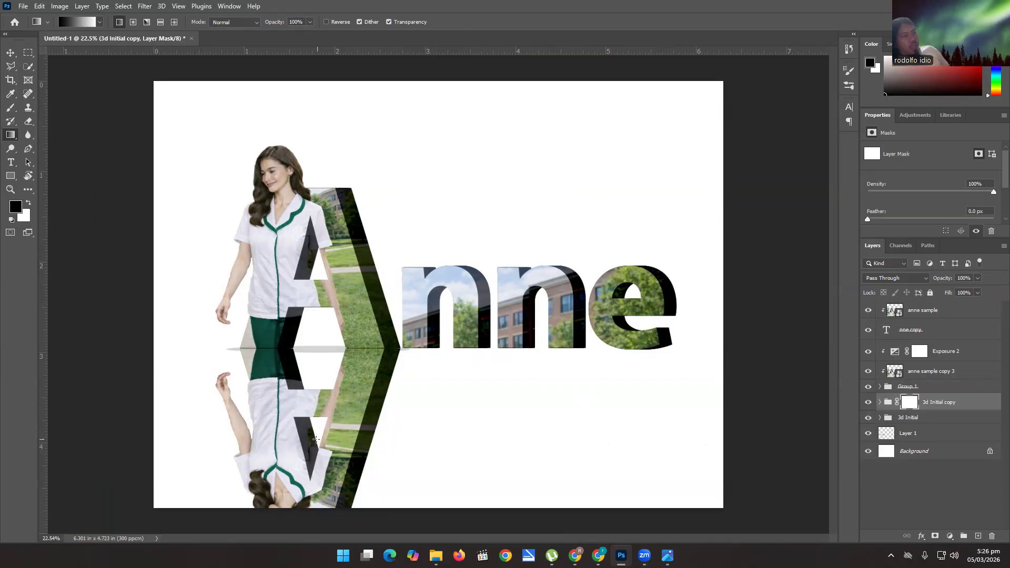
left_click_drag(320, 332, 318, 456)
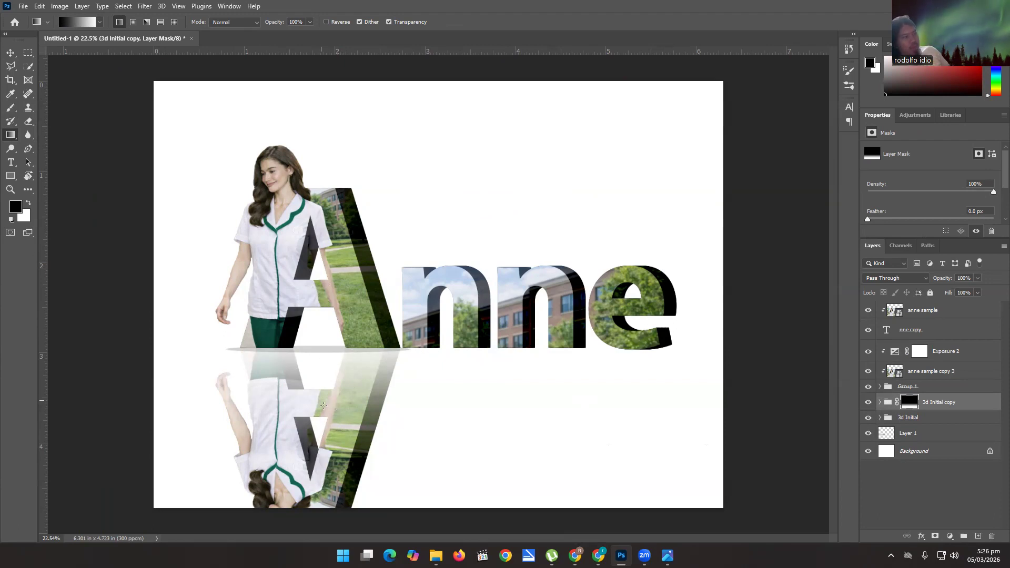
left_click_drag(308, 456, 307, 341)
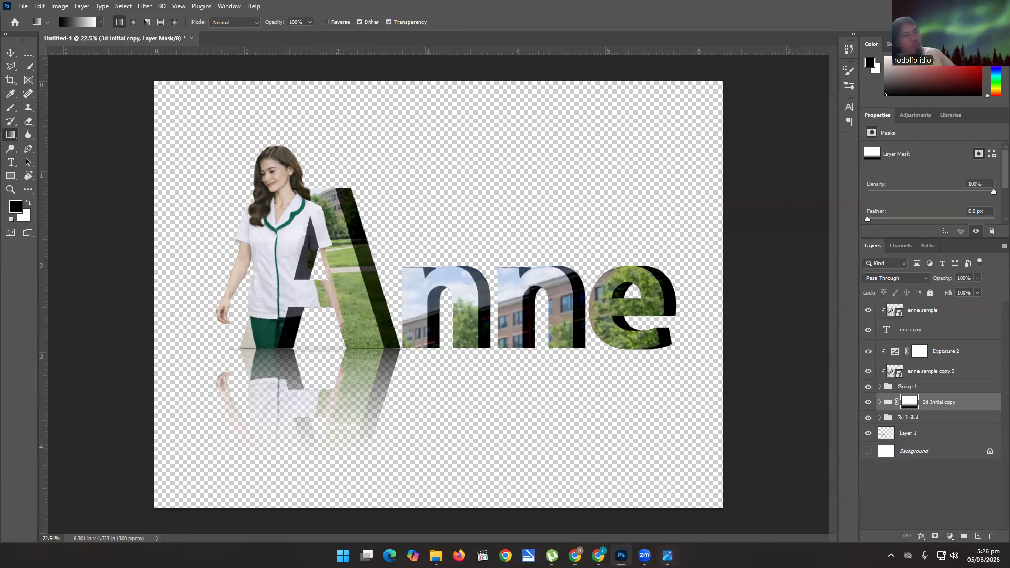
Examine the dark background and the faded reflection in the Midterm.png reference image.
left_click(668, 556)
scroll(553, 366, "up", 1)
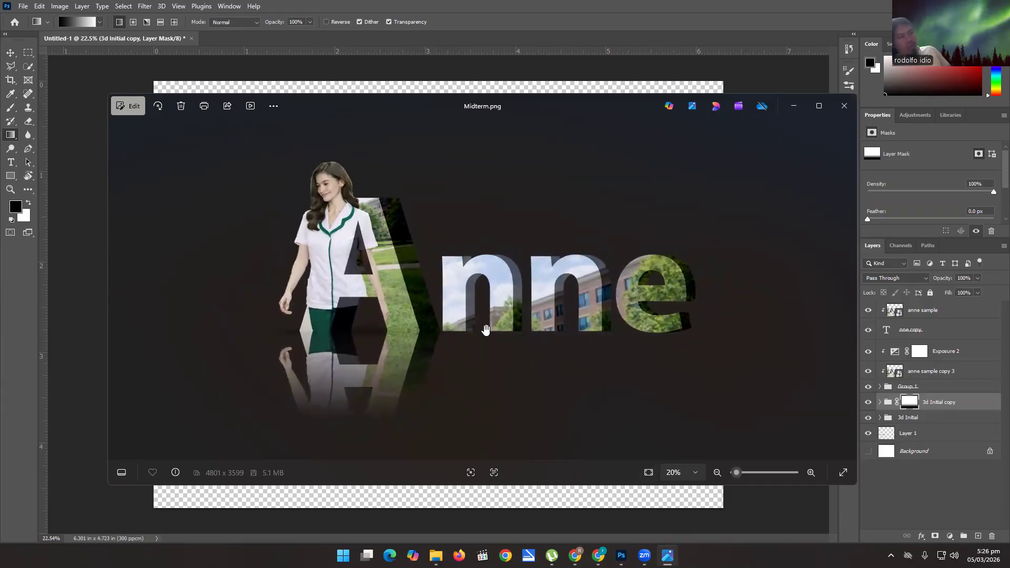
scroll(473, 314, "up", 2)
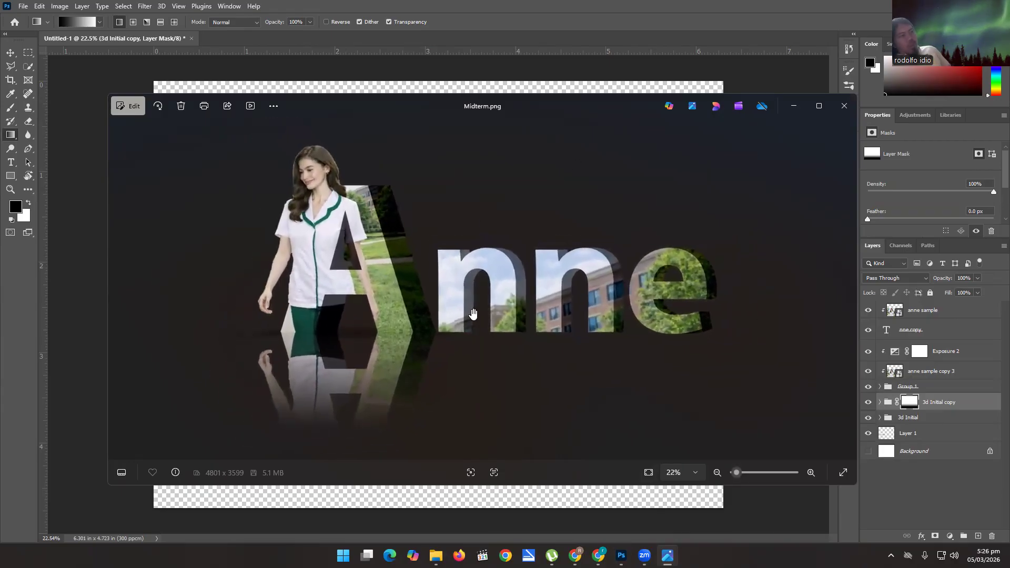